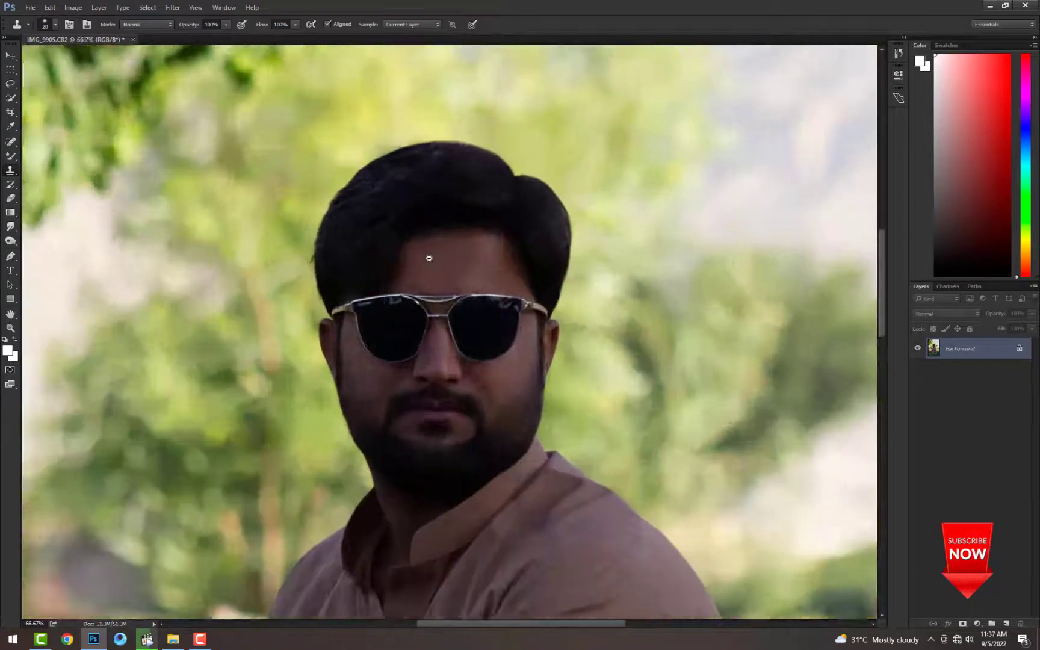
# Reshape the subject's hair outline in Liquify with a brush of size 175 and apply the distortion
pyautogui.moveTo(427, 258); pyautogui.dragTo(425, 239)
pyautogui.hotkey('ctrl', 'shift', 'x')
pyautogui.keyDown('ctrl'); pyautogui.click(418, 220); pyautogui.keyUp('ctrl')
pyautogui.keyDown('ctrl'); pyautogui.click(418, 221); pyautogui.keyUp('ctrl')
pyautogui.keyDown('ctrl'); pyautogui.click(525, 173); pyautogui.keyUp('ctrl')
pyautogui.press('[')
pyautogui.press('[')
pyautogui.press('[')
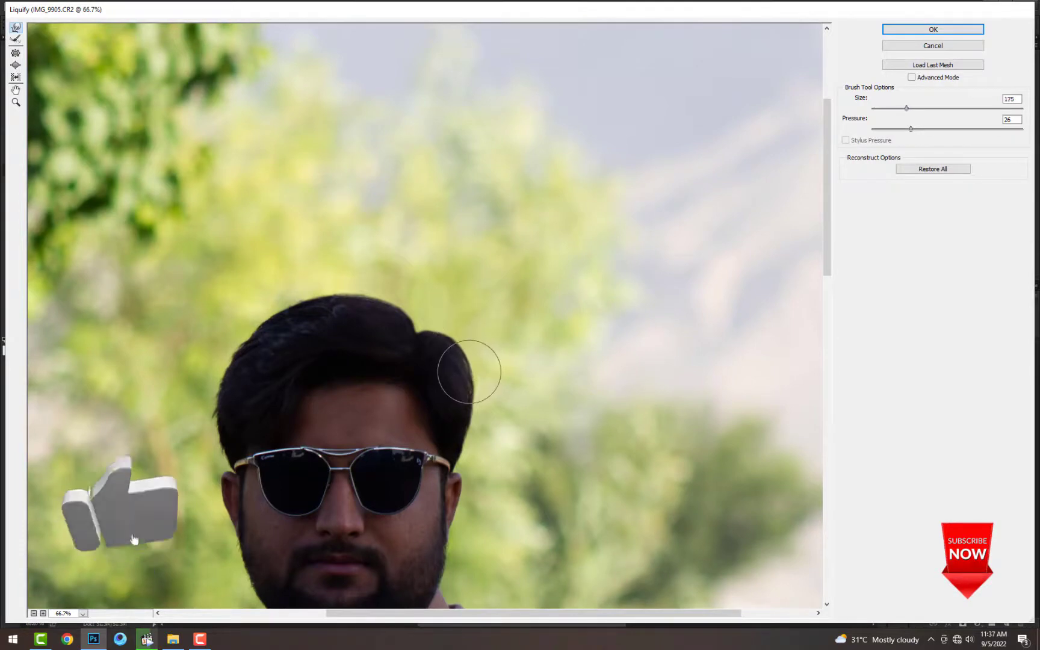
pyautogui.press('Return')
pyautogui.hotkey('ctrl', '0')
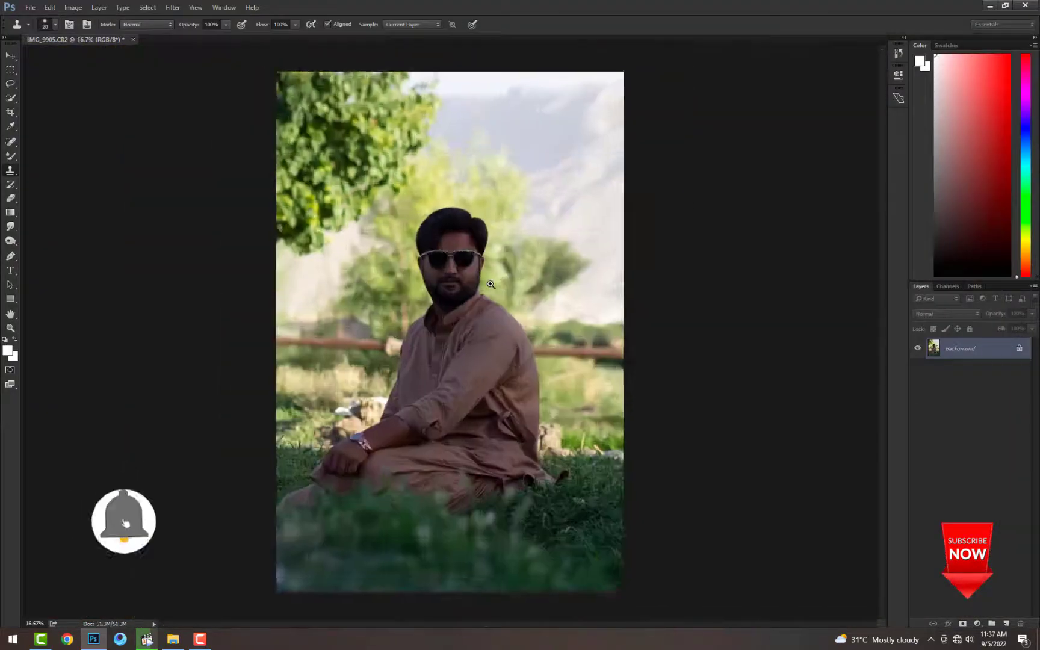
# Duplicate the background layer and set Highlights to -100 and Shadows to +100 on the copy in Camera Raw
pyautogui.hotkey('ctrl', 'j')
pyautogui.hotkey('ctrl', '+')
pyautogui.hotkey('alt', 't')
pyautogui.press('l')
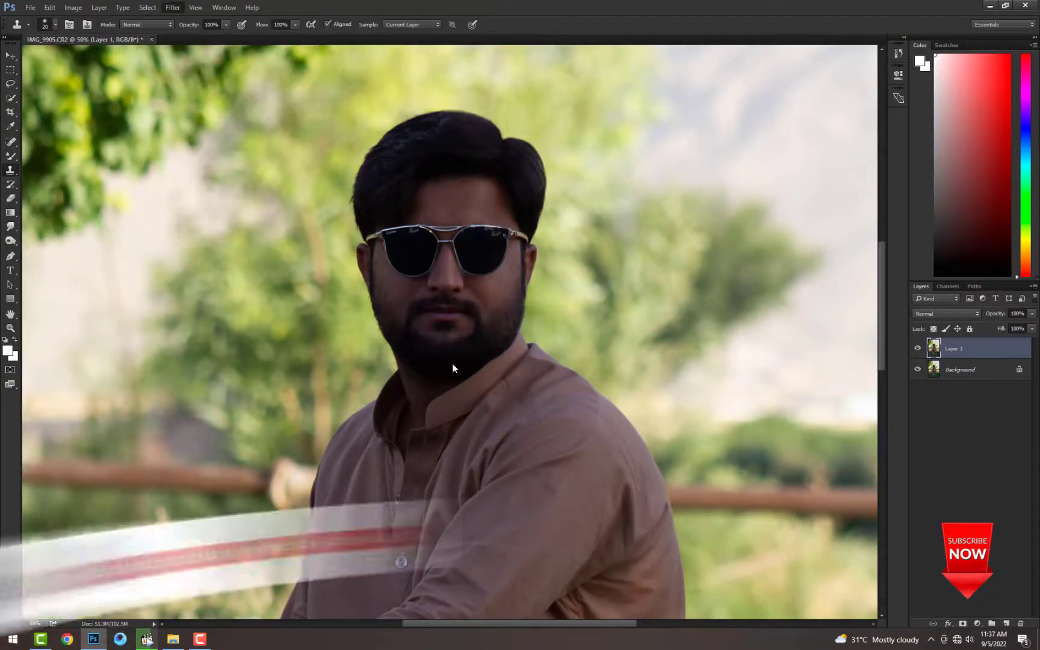
pyautogui.hotkey('ctrl', 'shift', 'a')
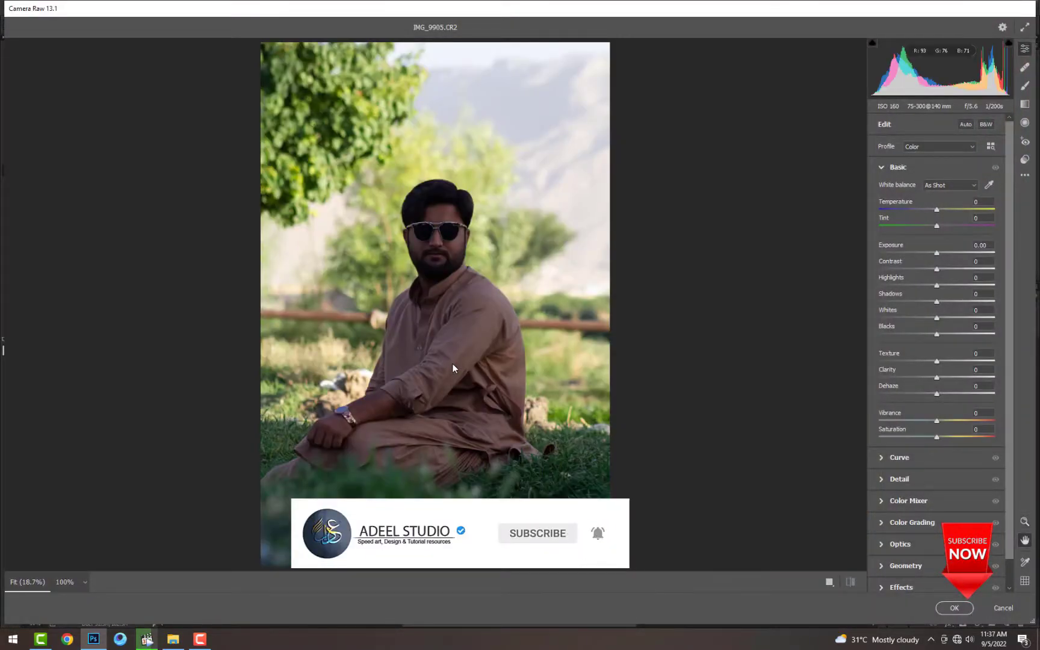
pyautogui.click(439, 249)
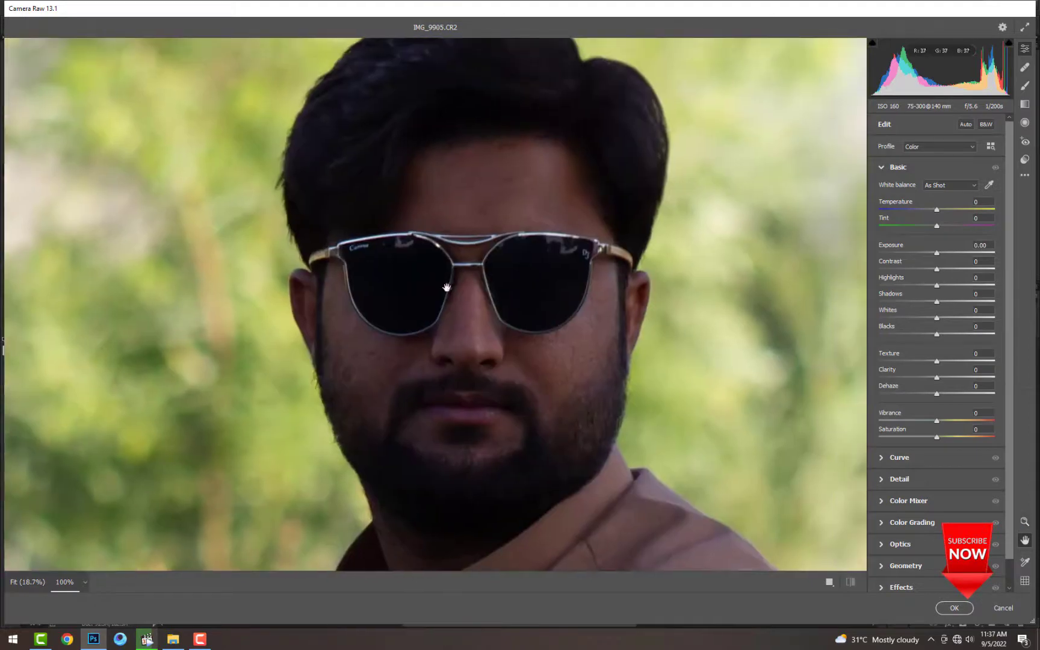
pyautogui.moveTo(966, 284); pyautogui.dragTo(848, 308)
pyautogui.moveTo(937, 302); pyautogui.dragTo(995, 301)
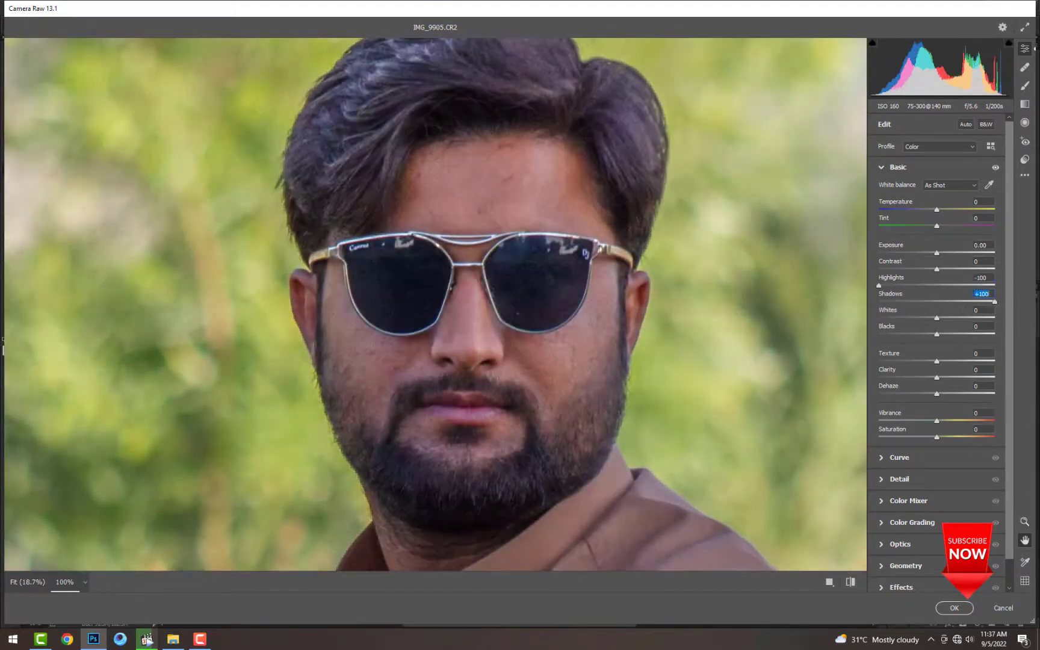
# Raise the Whites in Camera Raw and apply the adjustments to Layer 1
pyautogui.click(408, 333)
pyautogui.click(412, 269)
pyautogui.moveTo(422, 262); pyautogui.dragTo(540, 303)
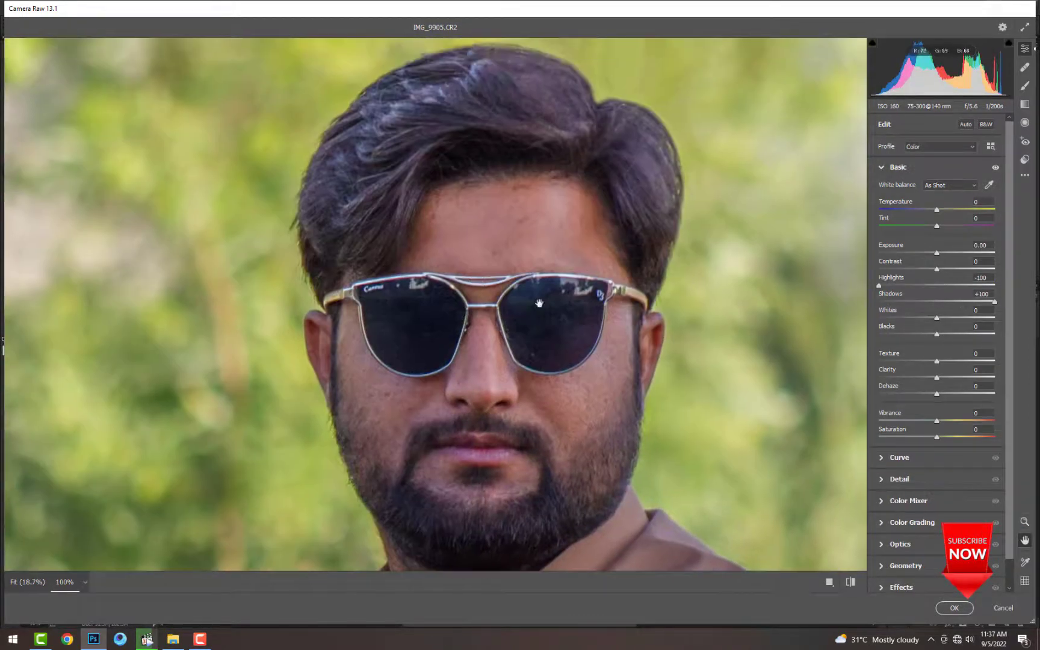
pyautogui.moveTo(937, 317)
pyautogui.mouseDown()
pyautogui.moveTo(995, 331)
pyautogui.moveTo(967, 332)
pyautogui.mouseUp()
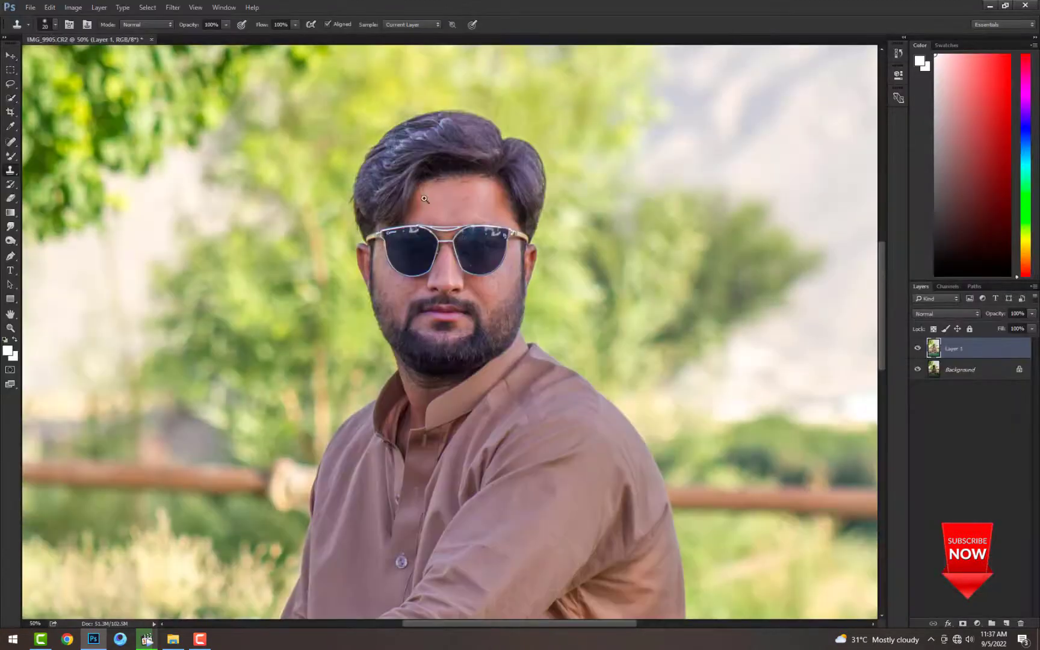
# Add a layer mask to Layer 1 and erase the brightening from all of the hair, adapting the eraser size
pyautogui.keyDown('ctrl'); pyautogui.click(424, 198); pyautogui.keyUp('ctrl')
pyautogui.keyDown('ctrl'); pyautogui.click(483, 132); pyautogui.keyUp('ctrl')
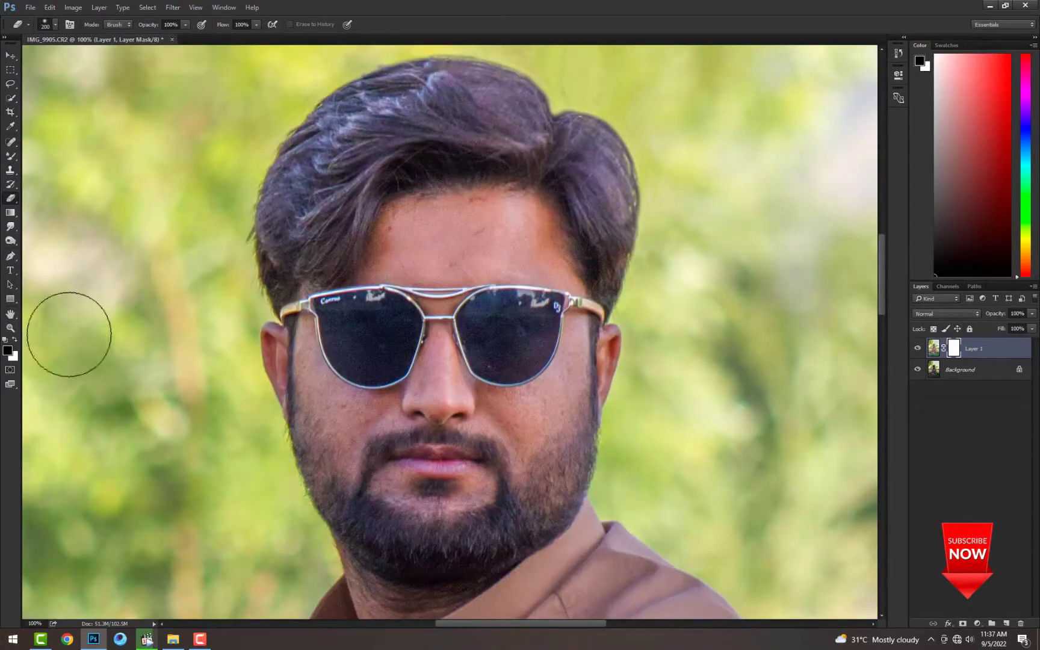
pyautogui.moveTo(286, 234)
pyautogui.mouseDown()
pyautogui.moveTo(320, 245)
pyautogui.moveTo(339, 212)
pyautogui.moveTo(317, 225)
pyautogui.moveTo(411, 96)
pyautogui.moveTo(335, 144)
pyautogui.moveTo(344, 112)
pyautogui.moveTo(271, 248)
pyautogui.moveTo(284, 298)
pyautogui.moveTo(282, 187)
pyautogui.moveTo(510, 123)
pyautogui.moveTo(502, 91)
pyautogui.moveTo(392, 84)
pyautogui.moveTo(551, 149)
pyautogui.moveTo(384, 171)
pyautogui.mouseUp()
pyautogui.press('[')
pyautogui.press('[')
pyautogui.press('[')
pyautogui.press('[')
pyautogui.press('[')
pyautogui.press(']')
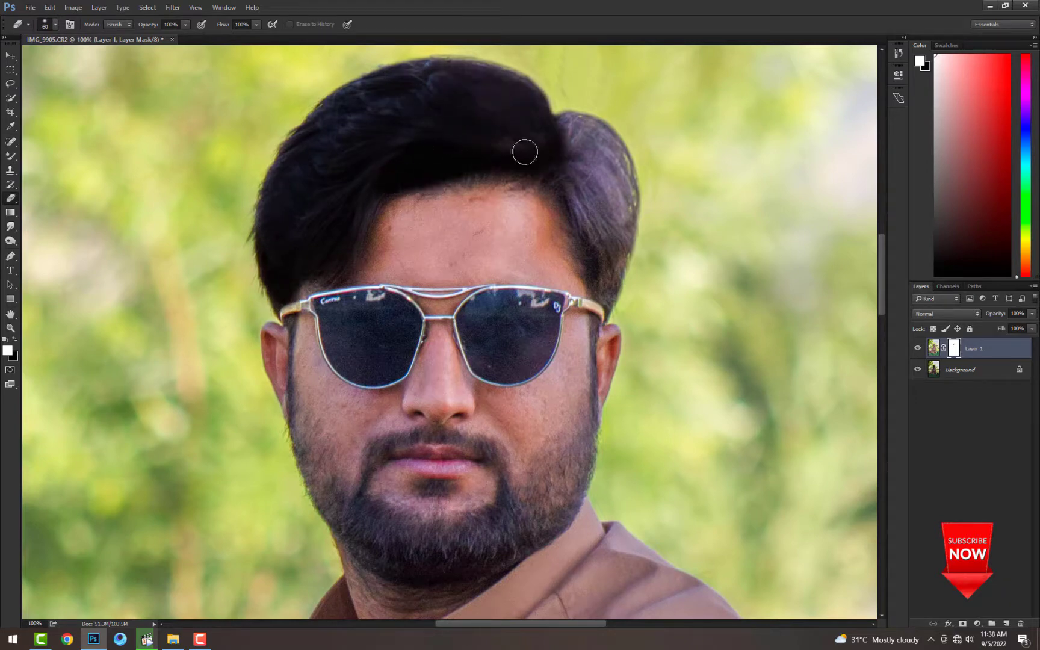
pyautogui.press(']')
pyautogui.moveTo(525, 151)
pyautogui.mouseDown()
pyautogui.moveTo(561, 183)
pyautogui.moveTo(592, 236)
pyautogui.mouseUp()
pyautogui.moveTo(620, 181)
pyautogui.mouseDown()
pyautogui.moveTo(605, 146)
pyautogui.moveTo(548, 127)
pyautogui.moveTo(596, 181)
pyautogui.mouseUp()
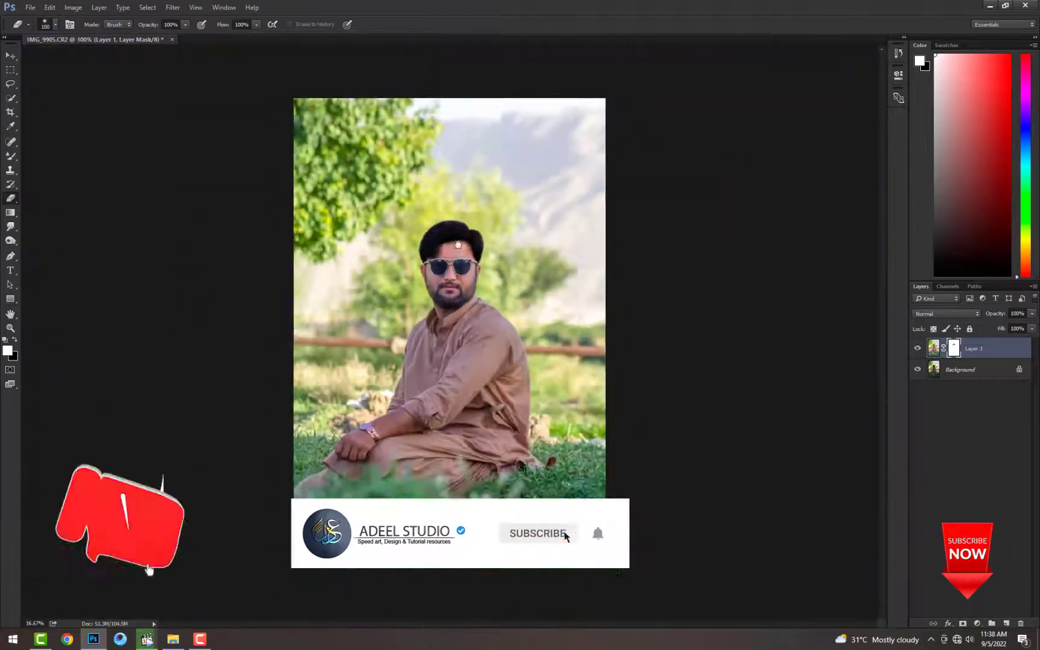
# Erase the brightening from both sunglass lenses on Layer 1's mask, using a smaller eraser along the frame edges
pyautogui.scroll(5, 422, 269)
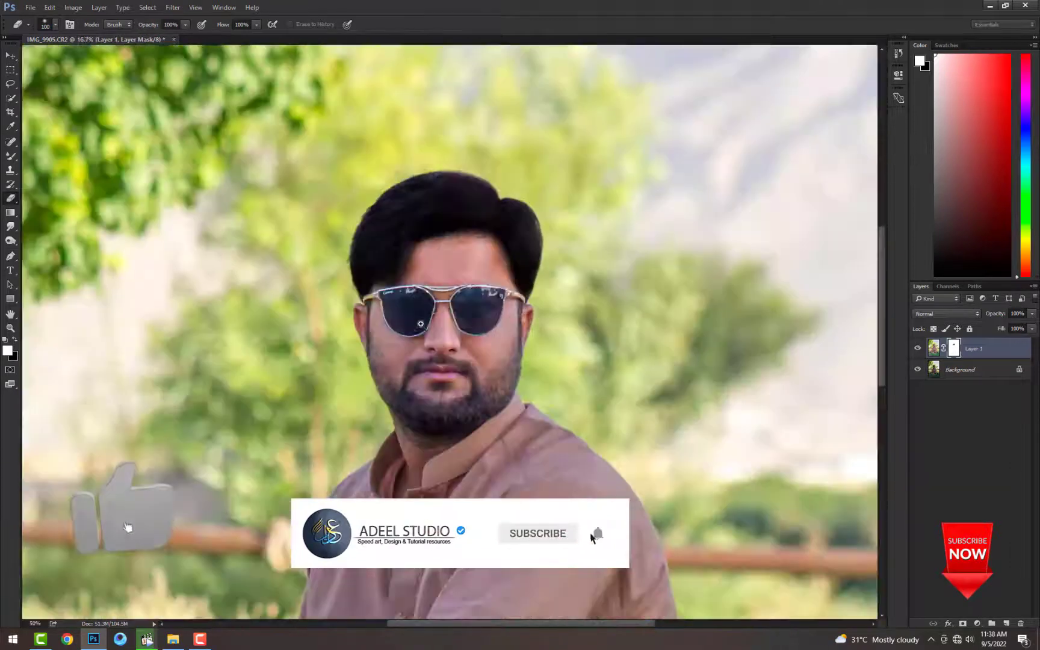
pyautogui.moveTo(335, 301)
pyautogui.mouseDown()
pyautogui.moveTo(300, 217)
pyautogui.moveTo(339, 253)
pyautogui.moveTo(356, 316)
pyautogui.moveTo(432, 234)
pyautogui.mouseUp()
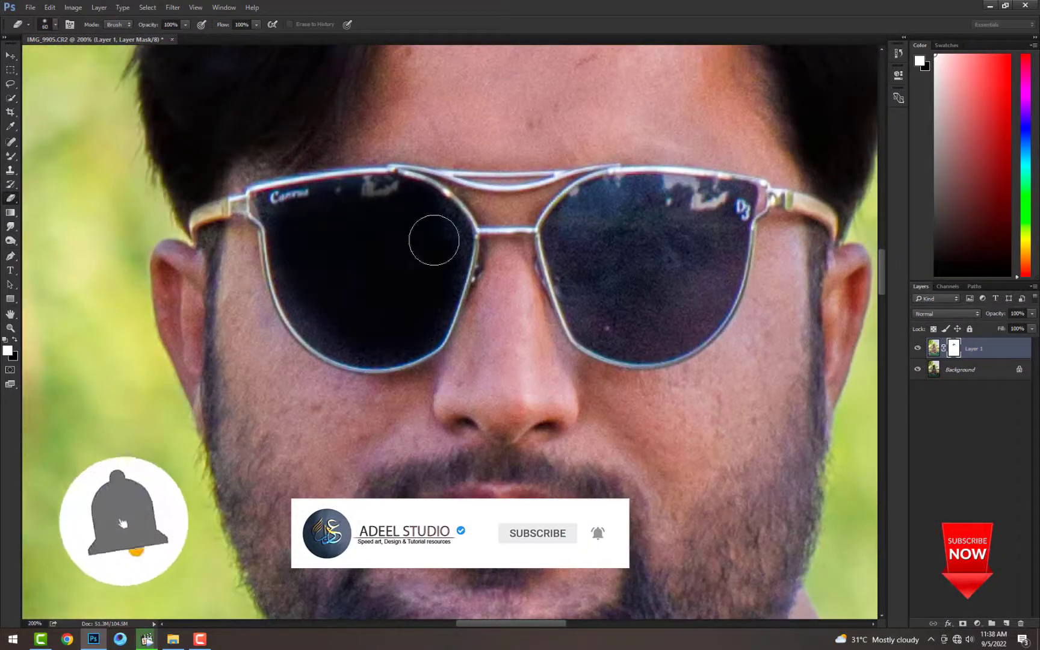
pyautogui.press('[')
pyautogui.press('[')
pyautogui.press('[')
pyautogui.moveTo(279, 289); pyautogui.dragTo(282, 202)
pyautogui.press(']')
pyautogui.press(']')
pyautogui.moveTo(608, 253)
pyautogui.mouseDown()
pyautogui.moveTo(590, 230)
pyautogui.moveTo(741, 199)
pyautogui.moveTo(692, 232)
pyautogui.moveTo(588, 229)
pyautogui.mouseUp()
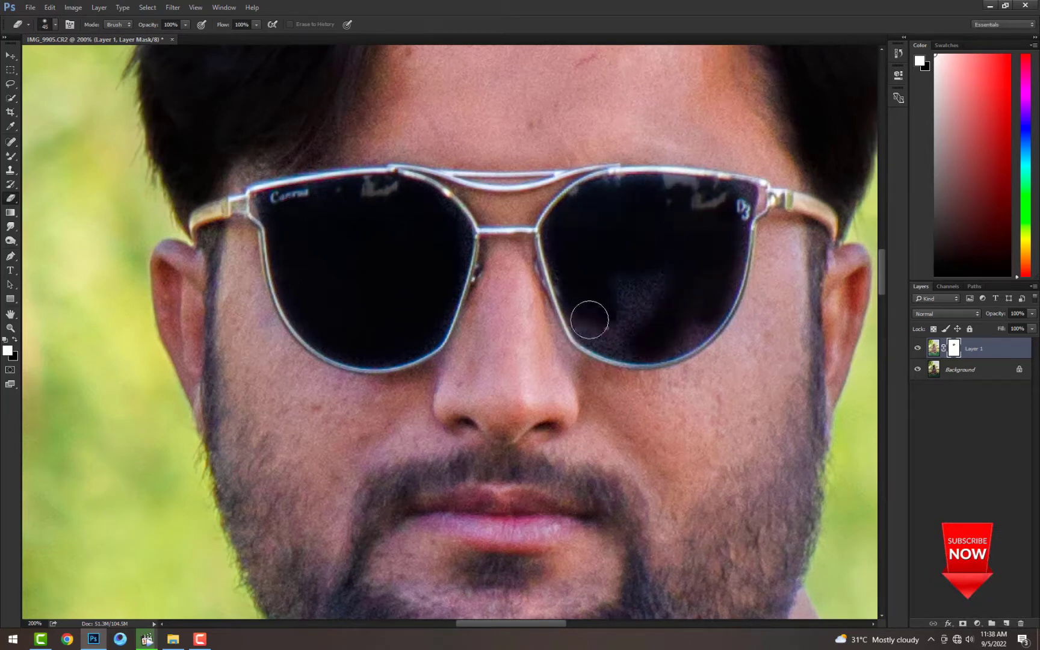
# Adjust Layer 1's opacity to blend the brightened portrait with the original photo
pyautogui.hotkey('ctrl', '-')
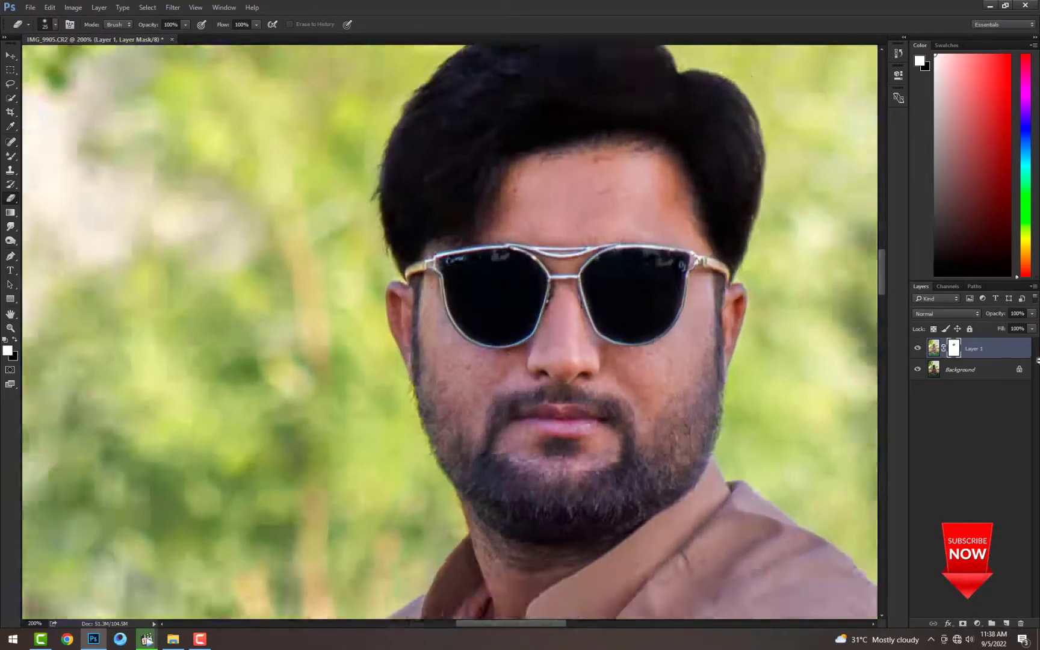
pyautogui.hotkey('ctrl', '-')
pyautogui.moveTo(1004, 313); pyautogui.dragTo(971, 313)
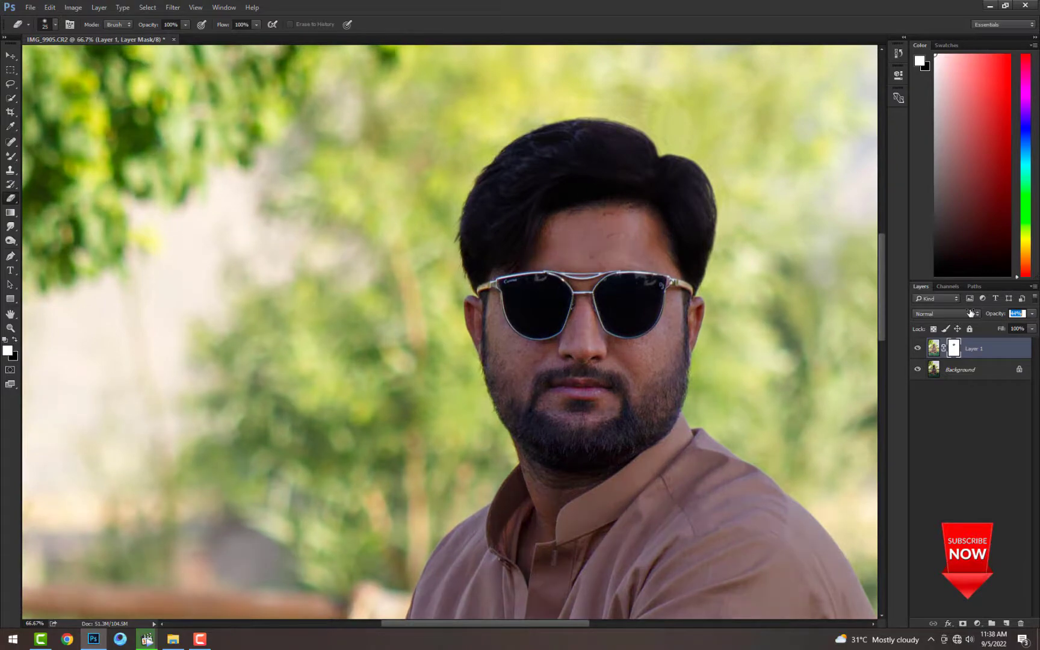
pyautogui.hotkey('ctrl', '-')
pyautogui.hotkey('ctrl', '-')
pyautogui.hotkey('ctrl', '-')
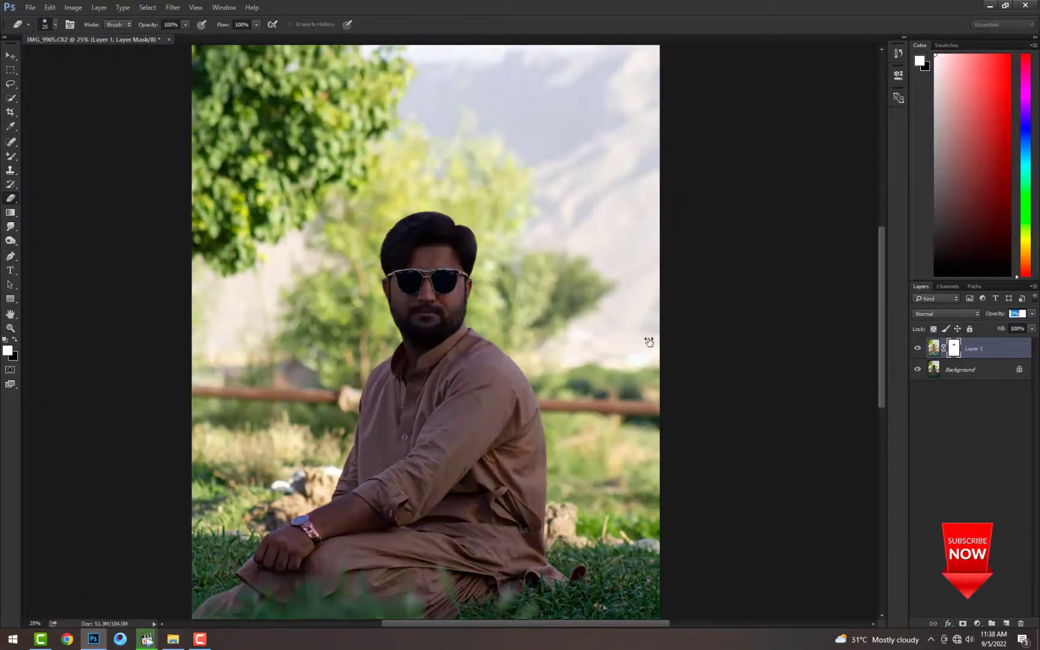
pyautogui.moveTo(664, 339); pyautogui.dragTo(675, 334)
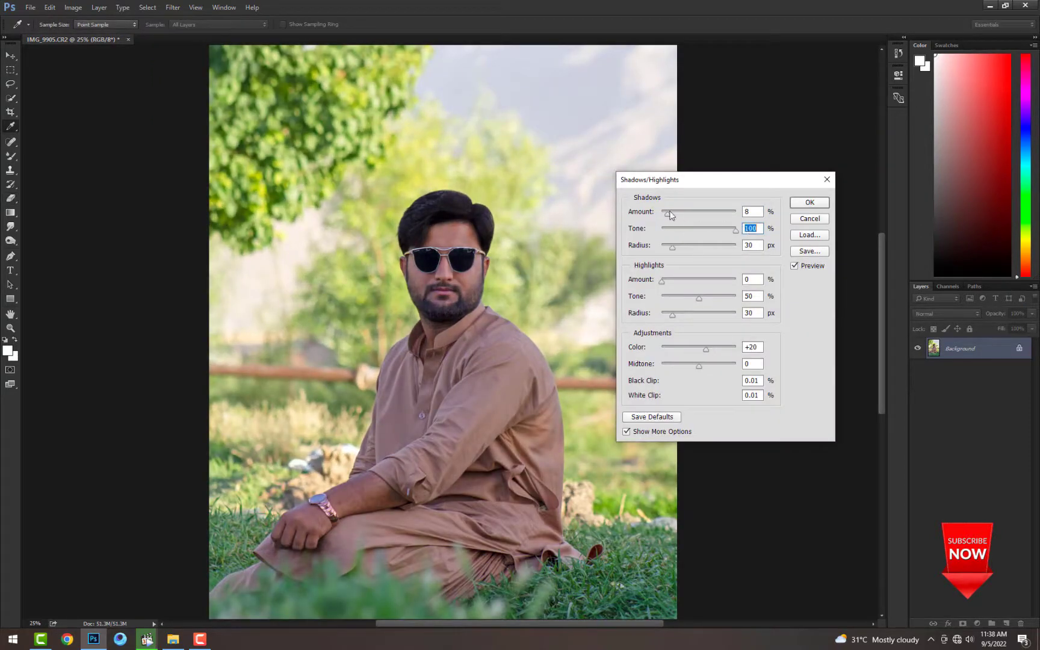
# Fine-tune the shadow amount and raise the highlight amount in Shadows/Highlights with the shadow tone at 100%
pyautogui.moveTo(670, 215); pyautogui.dragTo(667, 215)
pyautogui.moveTo(665, 281); pyautogui.dragTo(669, 282)
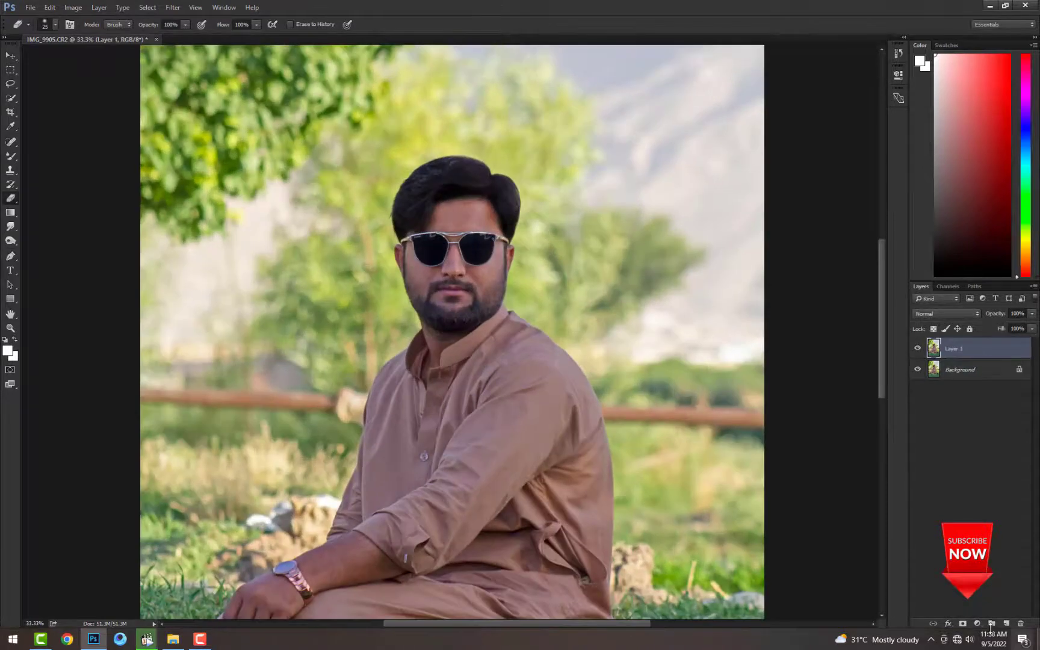
# Add a Selective Color adjustment layer and set the Black value of the Blacks to +12%
pyautogui.click(977, 624)
pyautogui.click(963, 610)
pyautogui.click(816, 114)
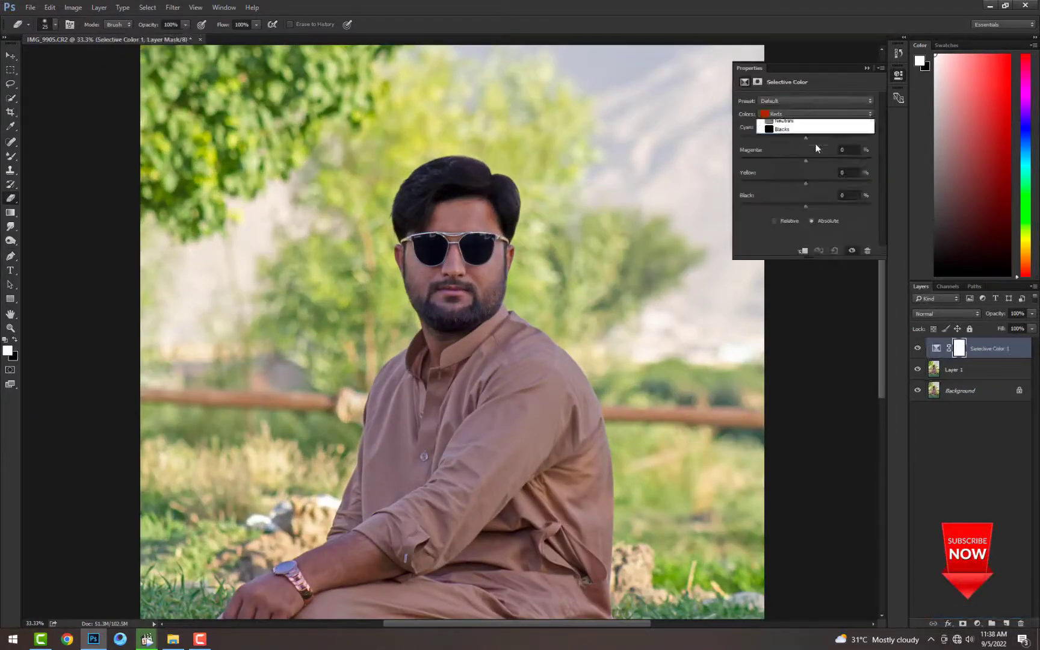
pyautogui.moveTo(806, 206); pyautogui.dragTo(814, 204)
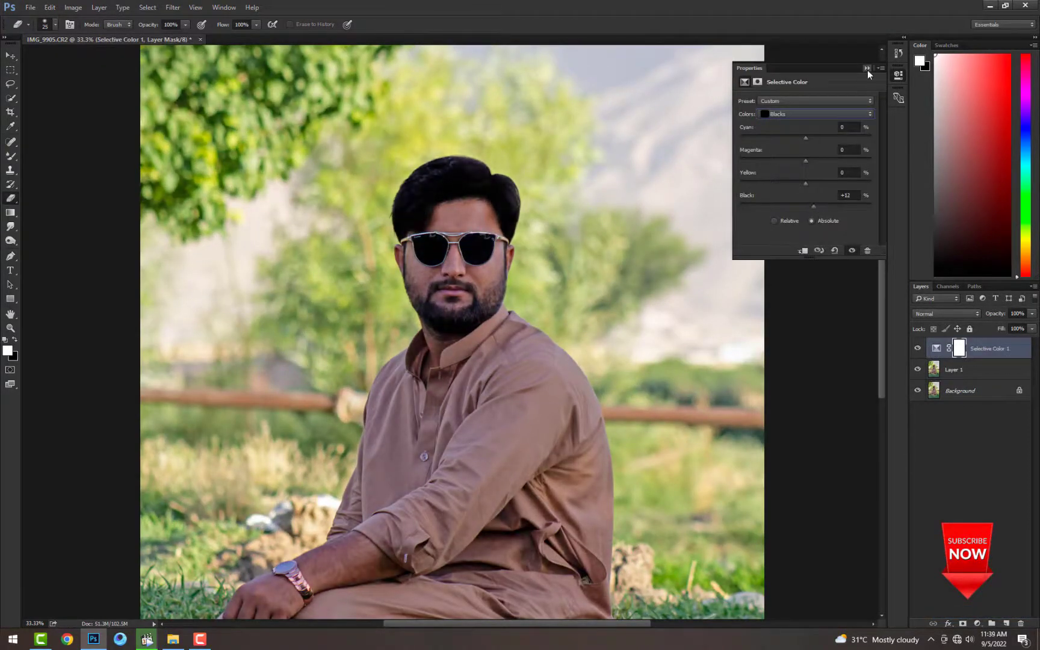
pyautogui.click(867, 70)
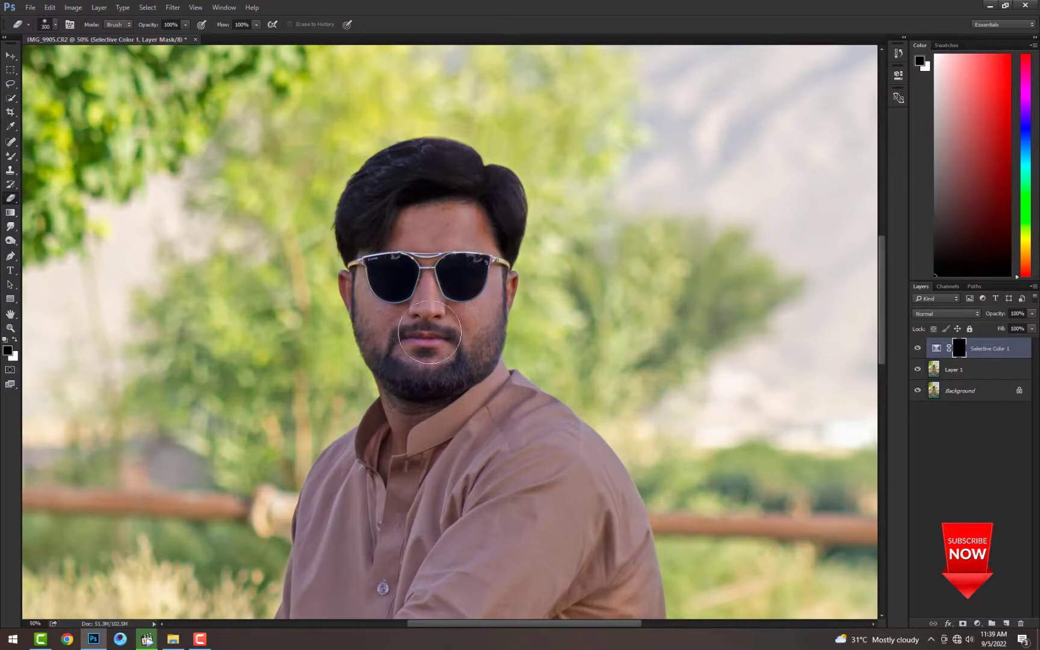
# Reveal the Selective Color effect over the face and hand on the adjustment's black mask
pyautogui.moveTo(430, 333); pyautogui.dragTo(482, 301)
pyautogui.hotkey('ctrl', '-')
pyautogui.hotkey('ctrl', '-')
pyautogui.hotkey('ctrl', '-')
pyautogui.press(']')
pyautogui.press(']')
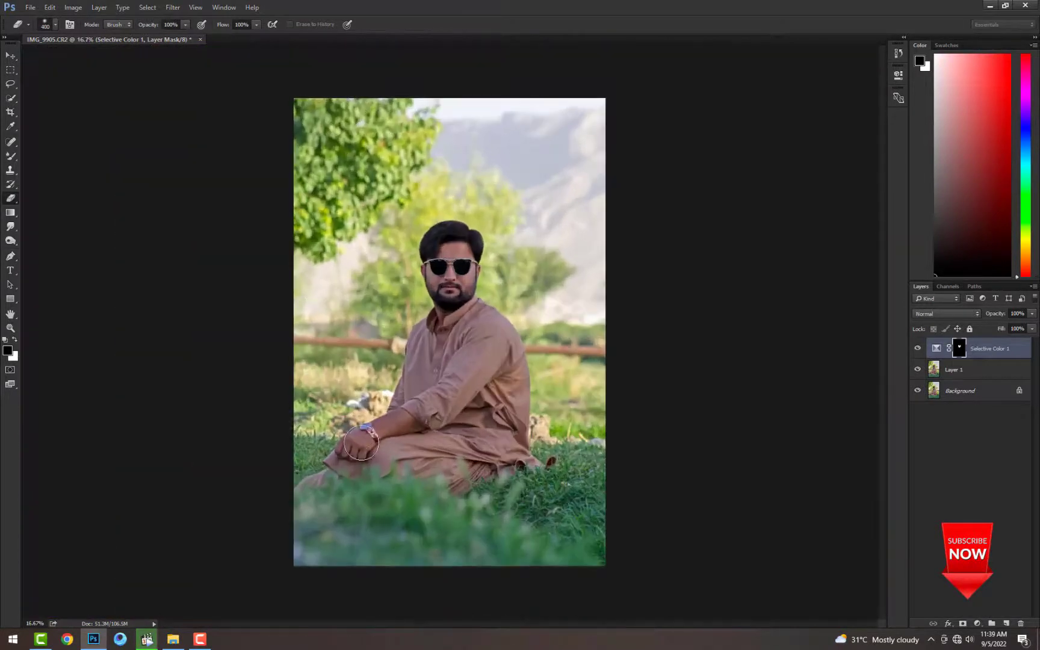
# Lower the Selective Color layer's opacity to 81%
pyautogui.scroll(3, 437, 352)
pyautogui.moveTo(1000, 315); pyautogui.dragTo(992, 318)
pyautogui.scroll(-2, 473, 296)
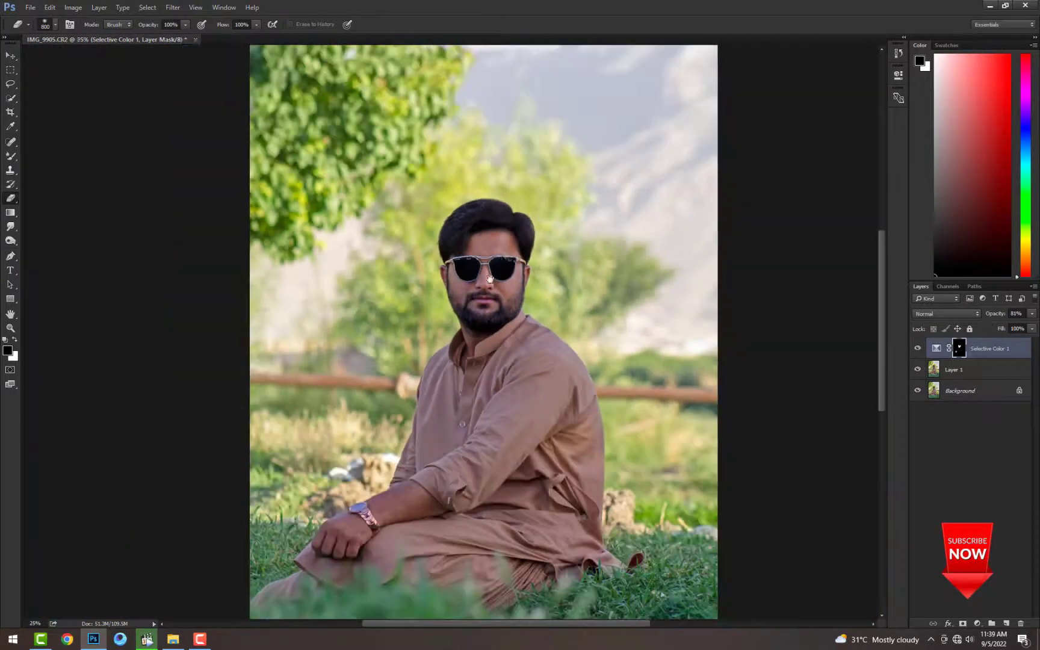
# Merge the Selective Color layer and Layer 1 into the background and duplicate the merged image
pyautogui.hotkey('ctrl', 'e')
pyautogui.hotkey('ctrl', 'e')
pyautogui.scroll(1, 456, 179)
pyautogui.hotkey('ctrl', 'j')
# Touch up the hair outline on the duplicated layer in Liquify with a brush of size 200
pyautogui.hotkey('ctrl', 'shift', 'x')
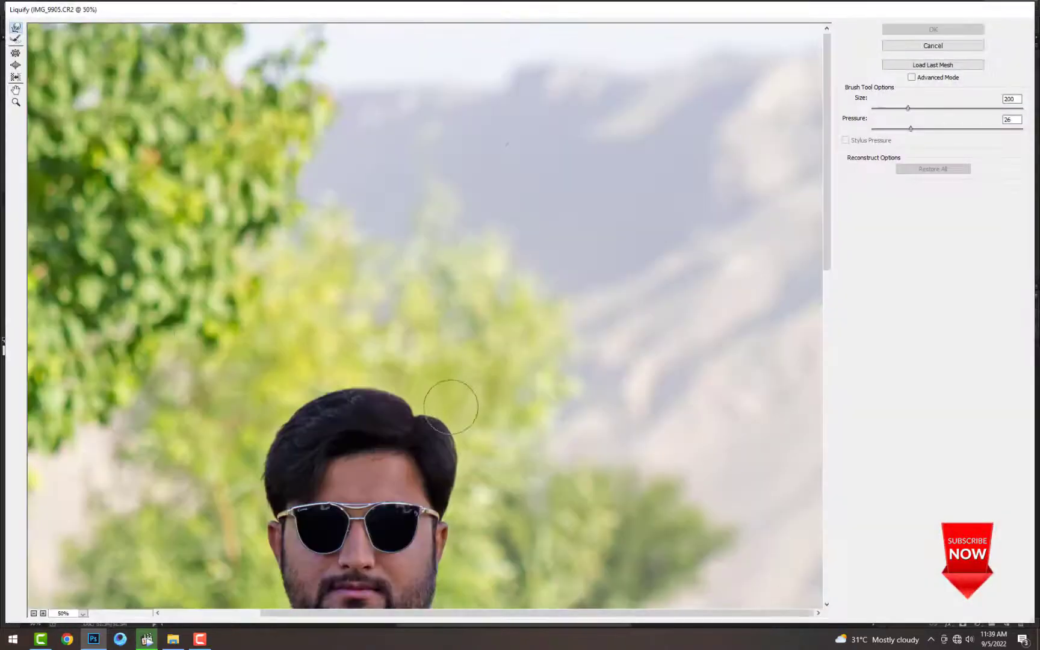
pyautogui.press('Return')
# Set the gray High Pass copy to Vivid Light blending and reduce its opacity to soften the sharpening
pyautogui.scroll(2, 441, 297)
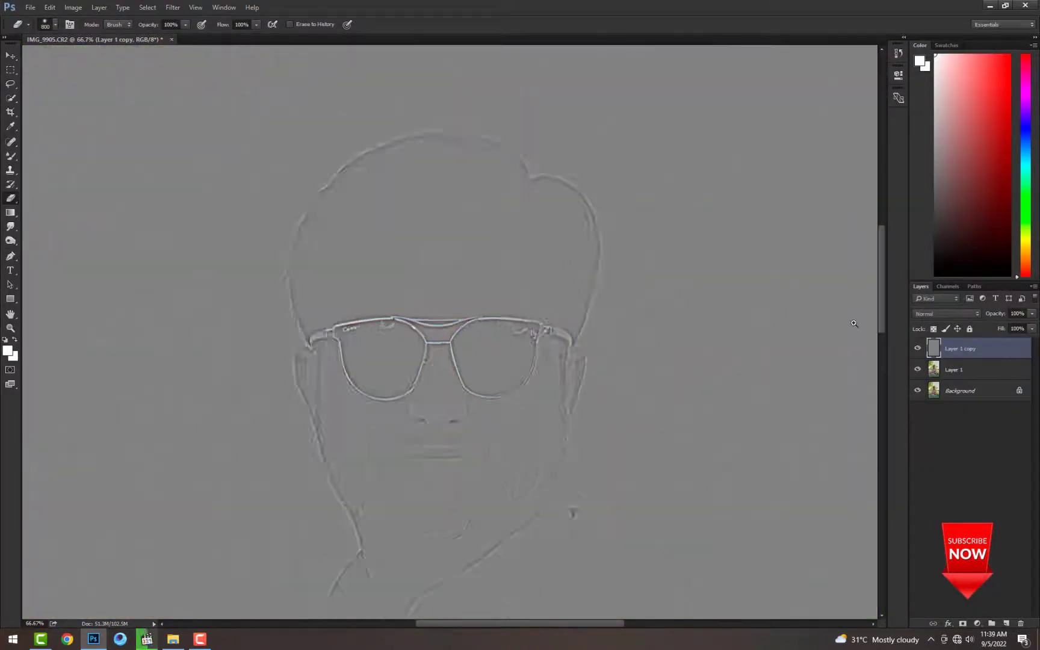
pyautogui.click(947, 314)
pyautogui.click(947, 441)
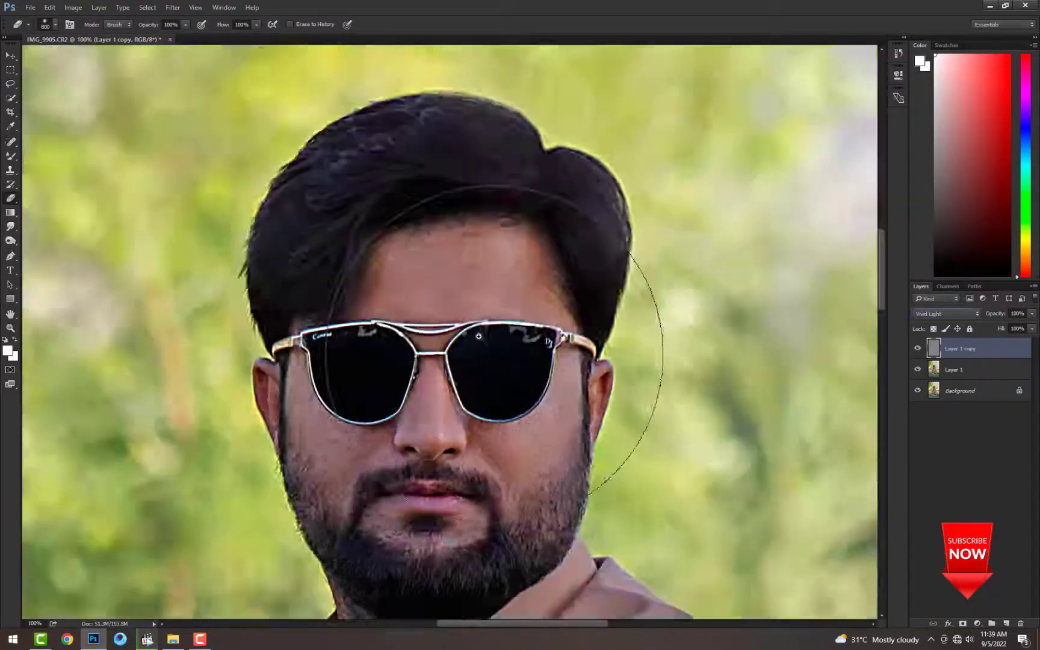
pyautogui.hotkey('ctrl', '+')
pyautogui.hotkey('ctrl', '+')
pyautogui.moveTo(995, 313); pyautogui.dragTo(968, 323)
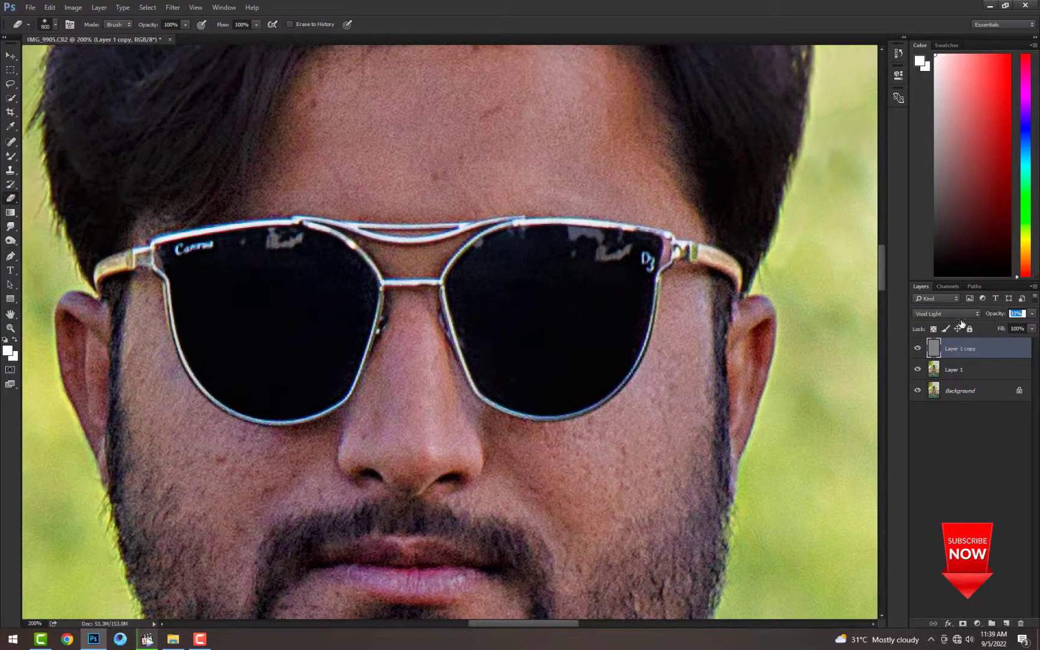
# Duplicate Layer 1 below the sharpening layer and smooth the skin with Portraiture's Smoothing: High preset
pyautogui.click(958, 369)
pyautogui.scroll(-4, 466, 226)
pyautogui.scroll(1, 465, 226)
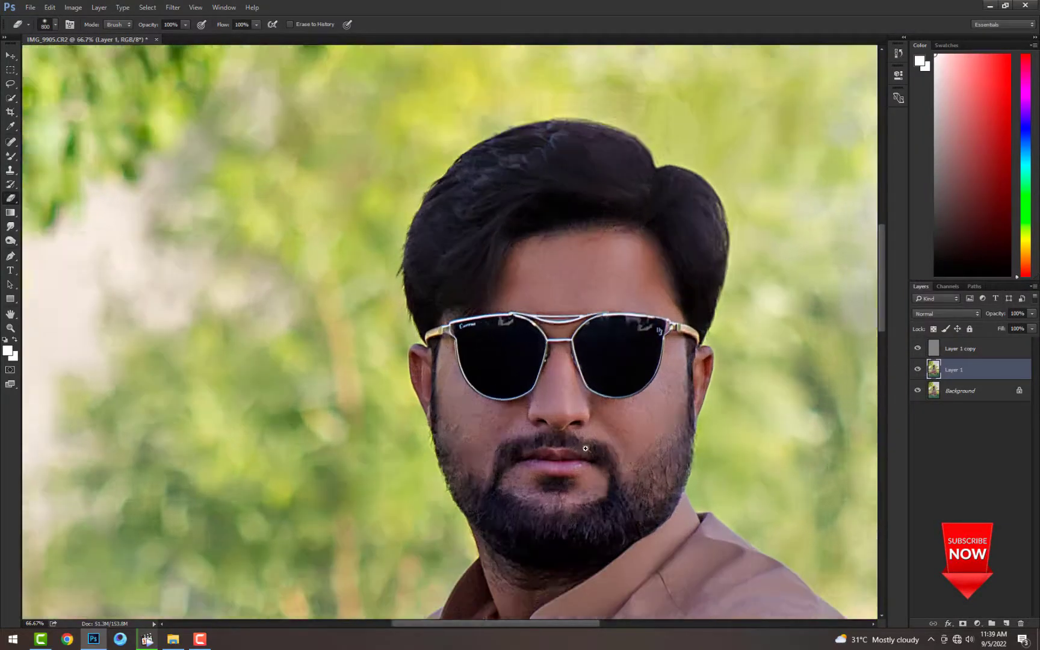
pyautogui.hotkey('ctrl', '+')
pyautogui.hotkey('ctrl', 'j')
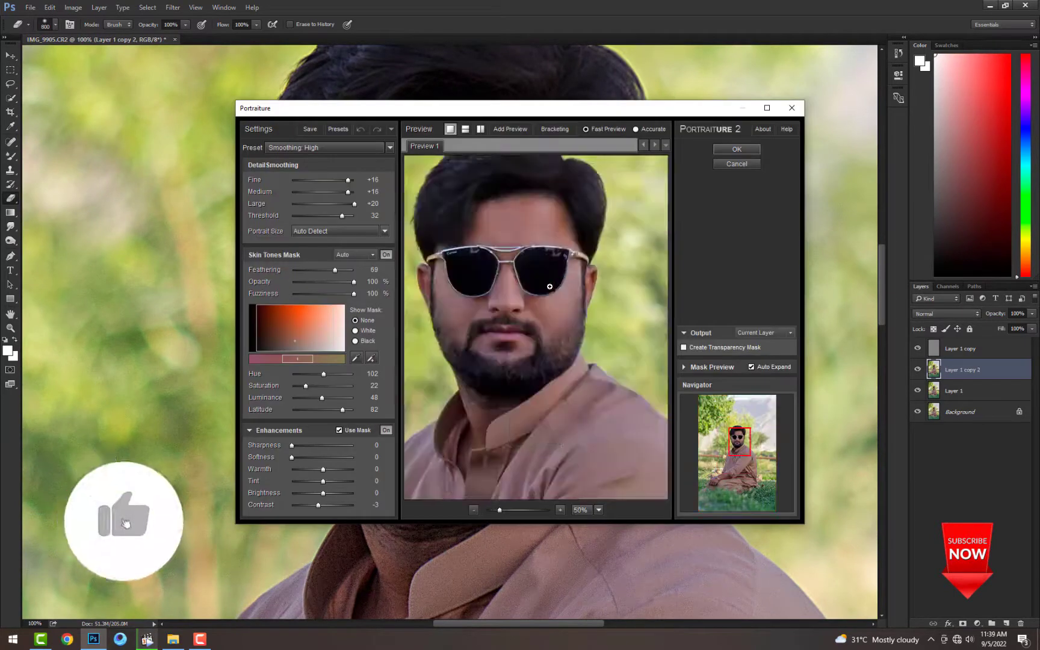
pyautogui.press('Return')
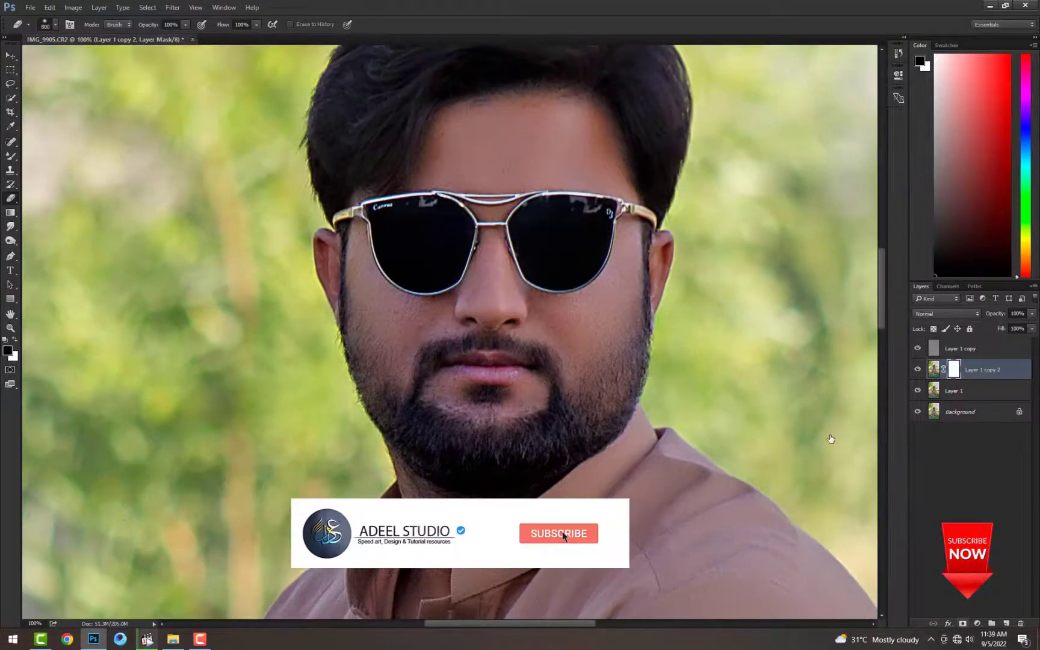
# Merge the smoothed copy, Layer 1 and the sharpening layer into the background, and duplicate the result
pyautogui.scroll(-5, 444, 323)
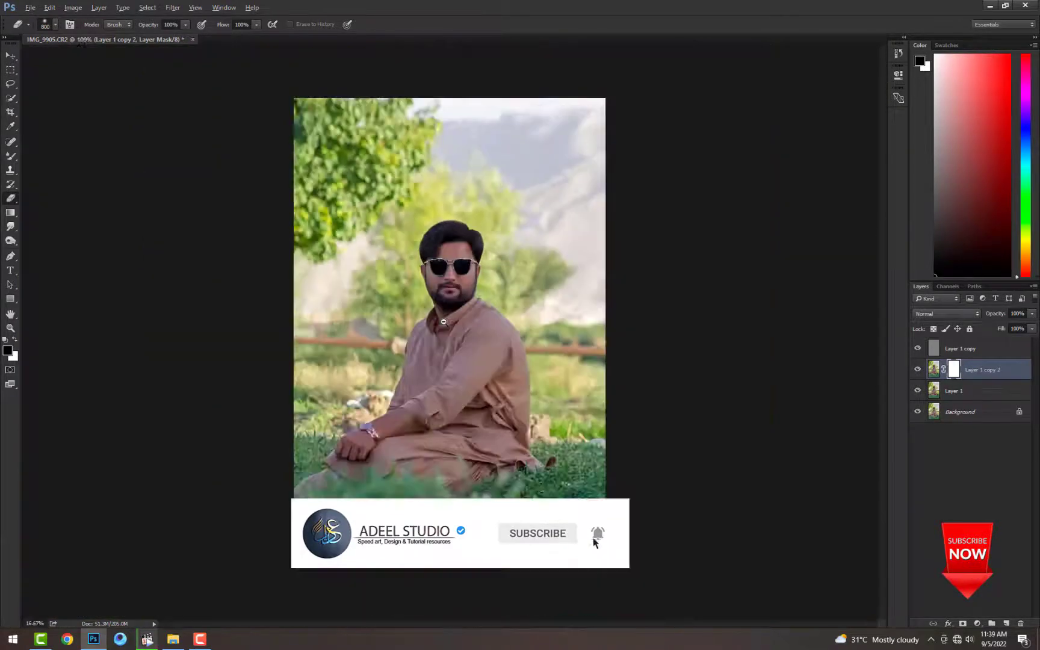
pyautogui.hotkey('ctrl', 'e')
pyautogui.hotkey('ctrl', 'e')
pyautogui.click(961, 348)
pyautogui.hotkey('ctrl', 'e')
pyautogui.scroll(1, 476, 343)
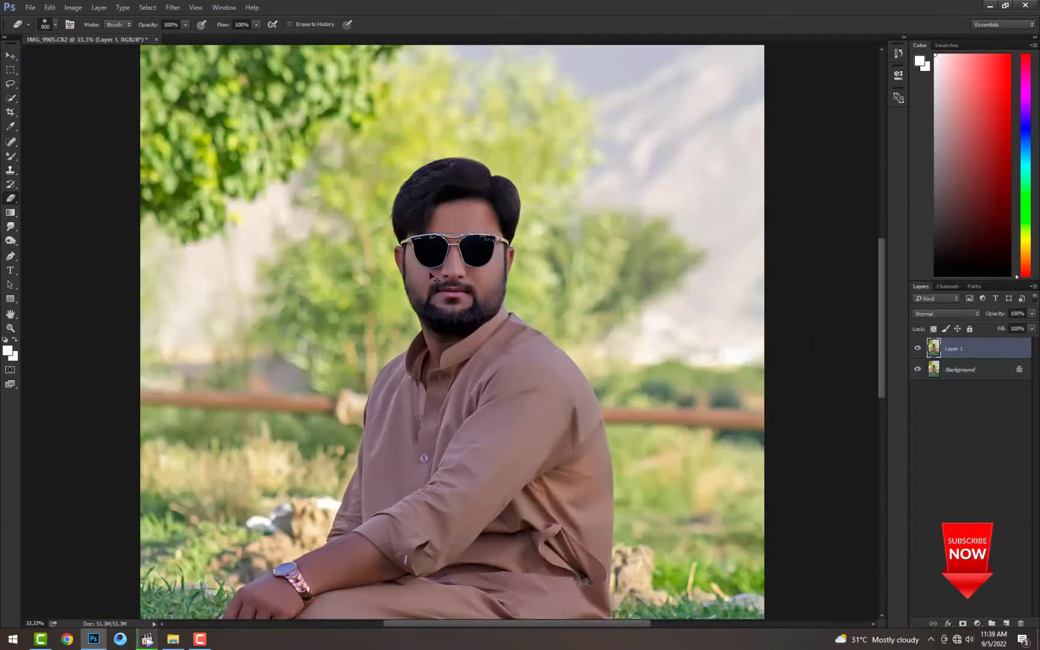
# Increase Layer 1's brightness and contrast with Levels: midtones 1.16, a lower white input and a slightly higher black input
pyautogui.scroll(3, 738, 426)
pyautogui.hotkey('ctrl', 'l')
pyautogui.moveTo(491, 267); pyautogui.dragTo(475, 267)
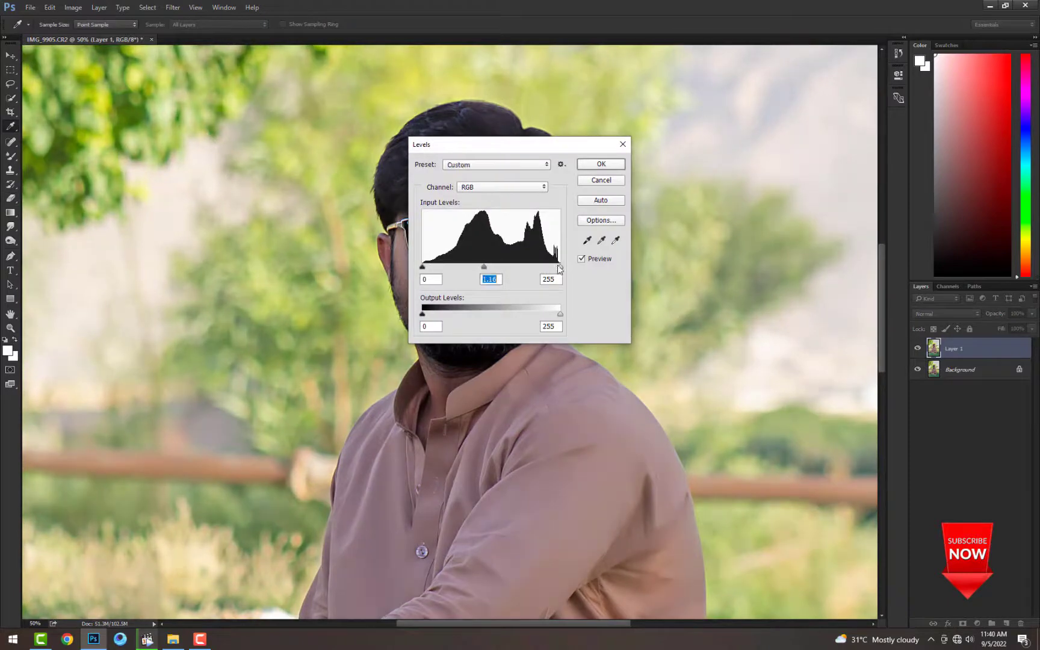
pyautogui.moveTo(561, 267); pyautogui.dragTo(541, 275)
pyautogui.moveTo(422, 268); pyautogui.dragTo(429, 272)
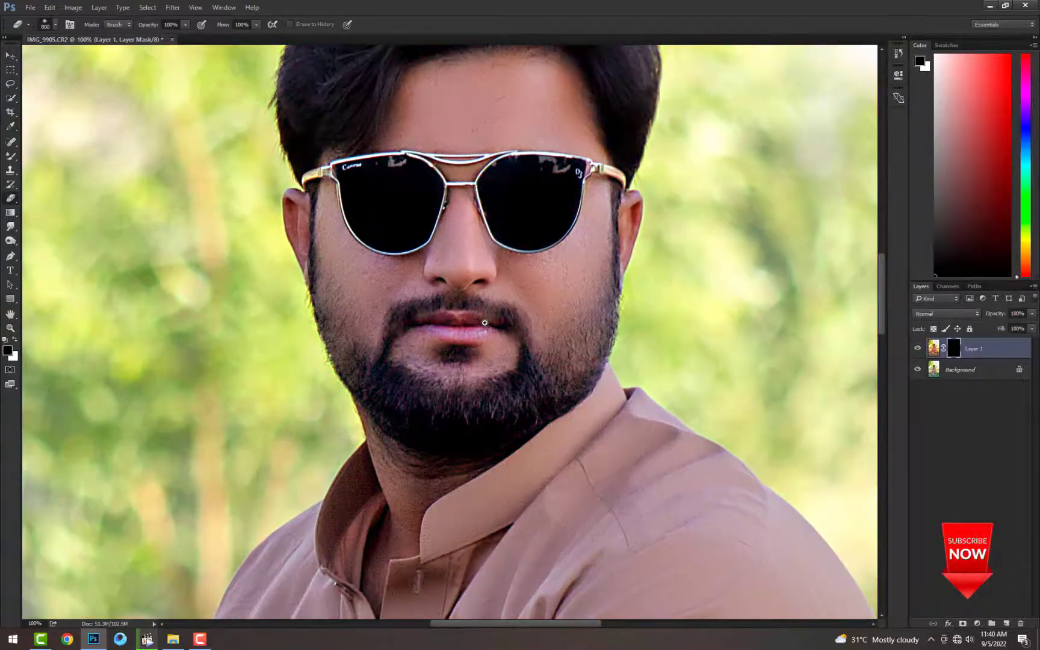
# Reveal Layer 1 over the lips by erasing its black mask there, and lower the layer's opacity to 24%
pyautogui.scroll(2, 485, 323)
pyautogui.moveTo(10, 241); pyautogui.dragTo(60, 246)
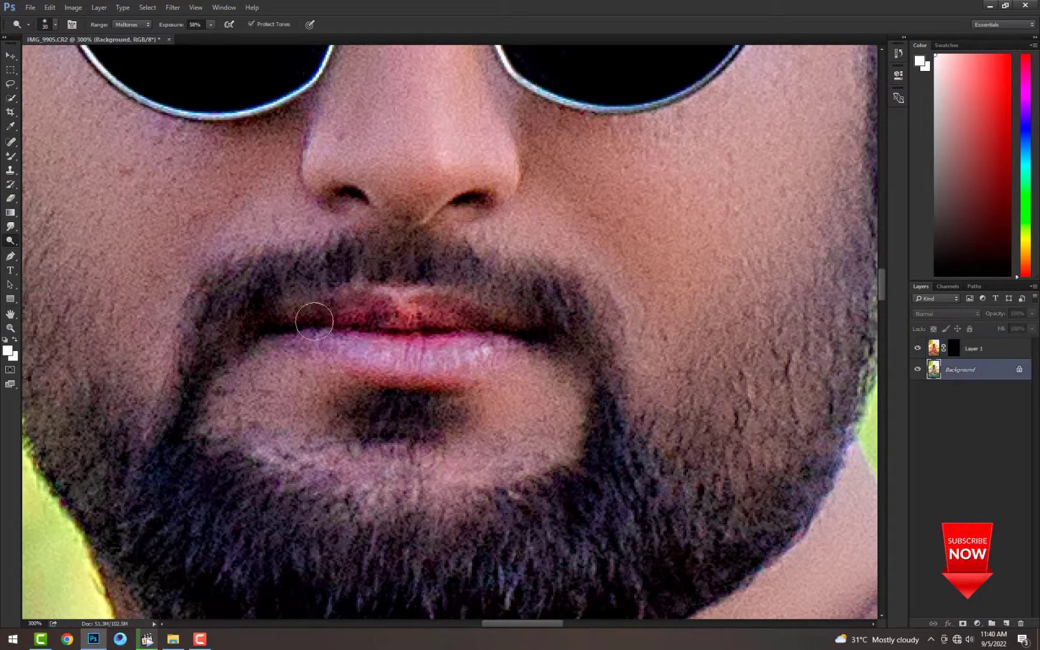
pyautogui.scroll(-5, 484, 342)
pyautogui.scroll(4, 624, 186)
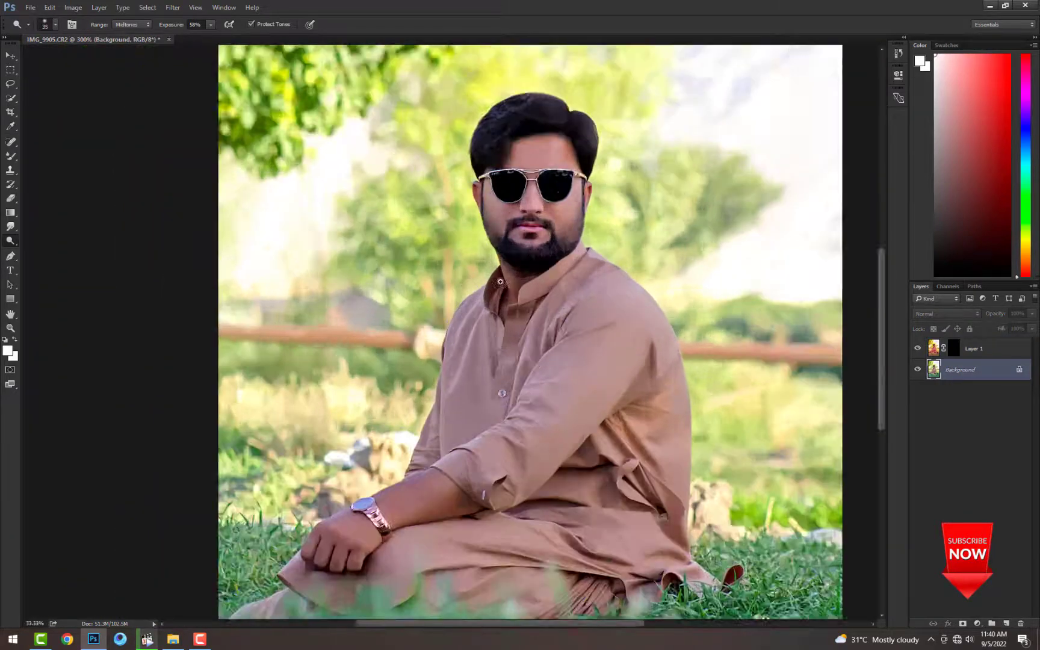
pyautogui.scroll(2, 624, 186)
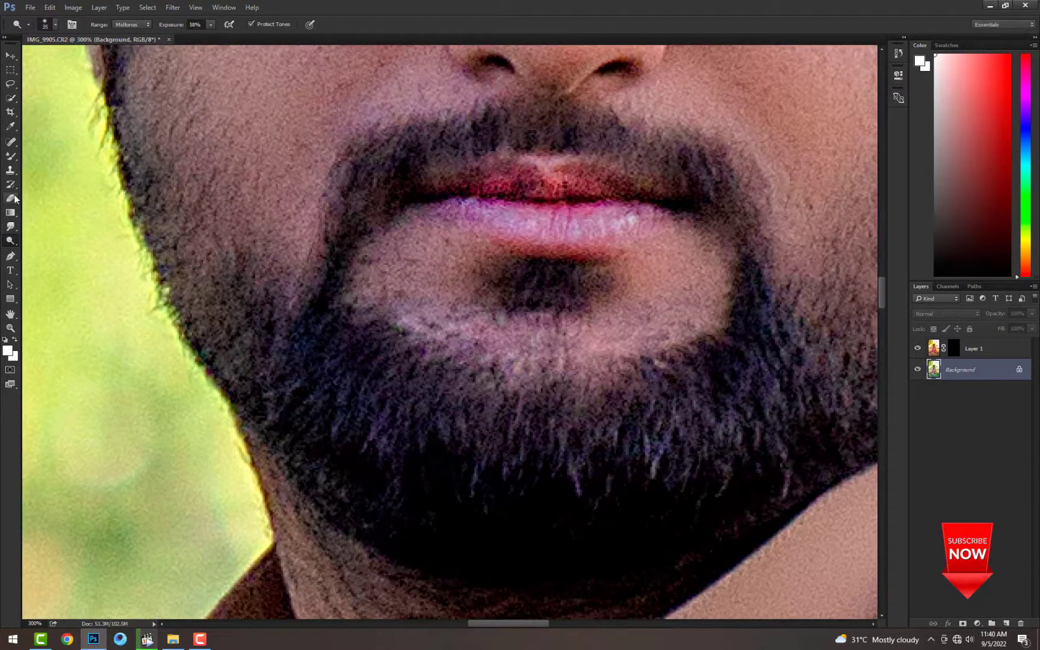
pyautogui.click(955, 349)
pyautogui.moveTo(571, 212); pyautogui.dragTo(474, 199)
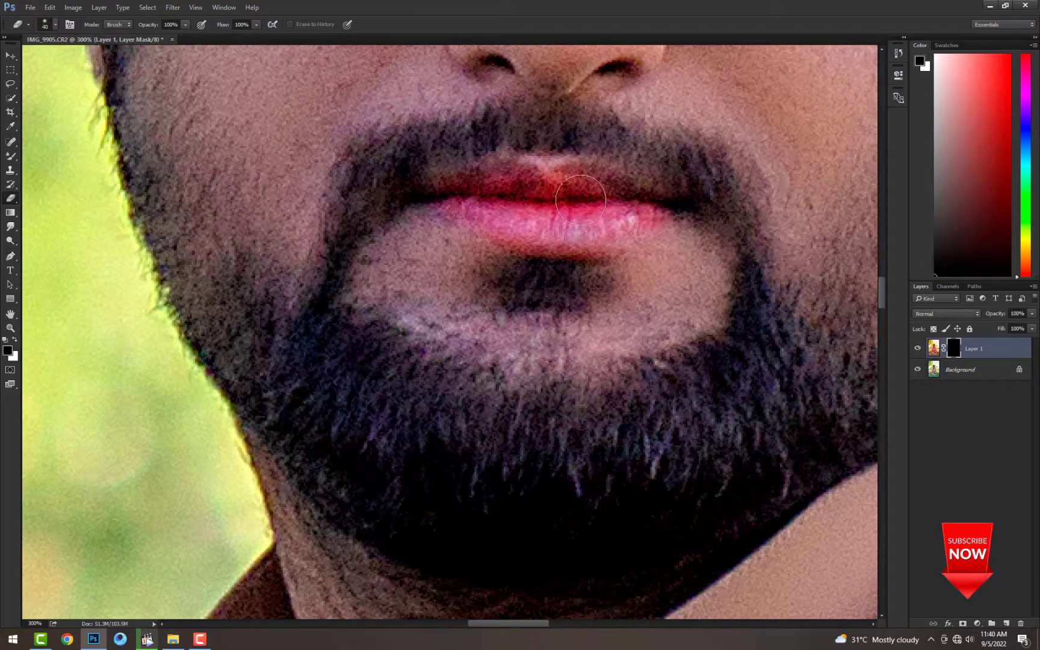
pyautogui.scroll(-1, 580, 199)
pyautogui.scroll(-6, 372, 342)
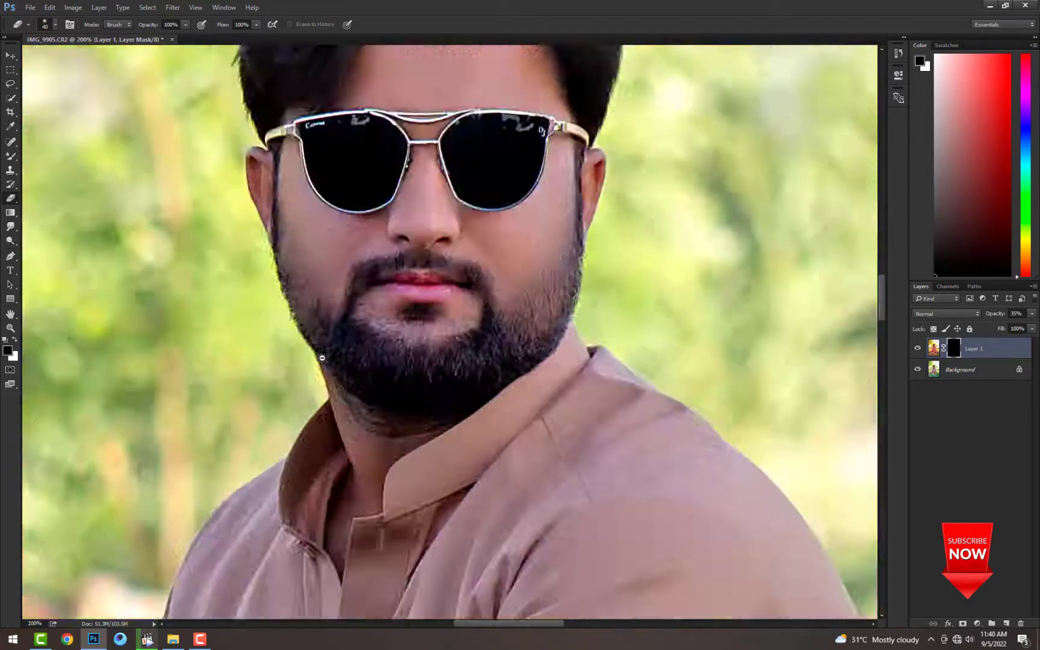
pyautogui.scroll(1, 418, 299)
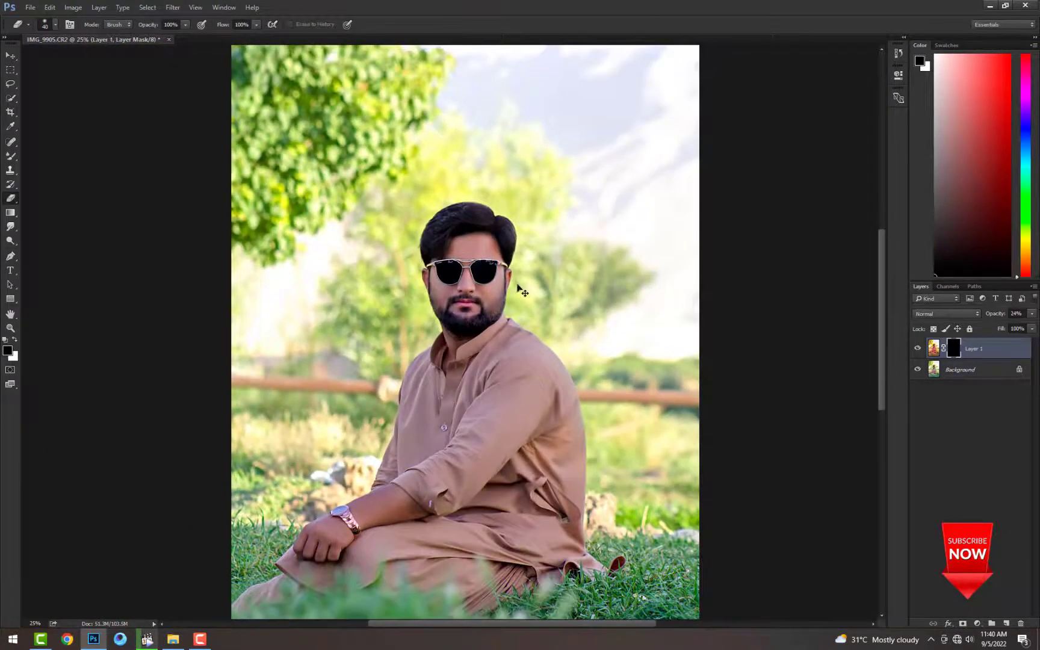
# Add a Black & White adjustment with Reds 137, Yellows 122, Greens 95, Cyans 162, Blues 100 and Magentas 180
pyautogui.click(977, 624)
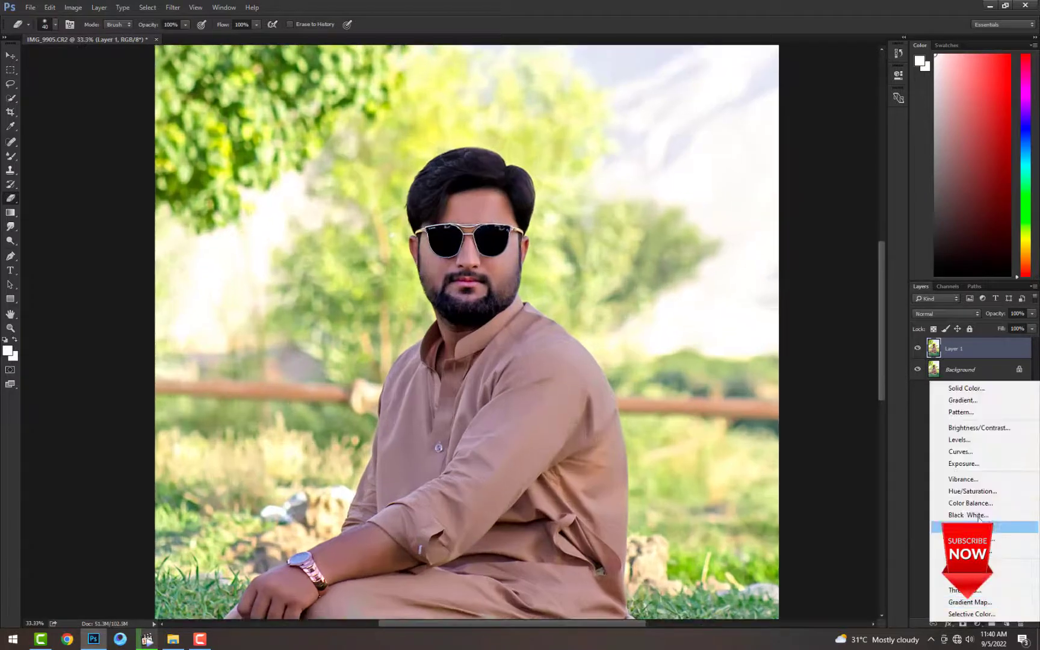
pyautogui.click(970, 515)
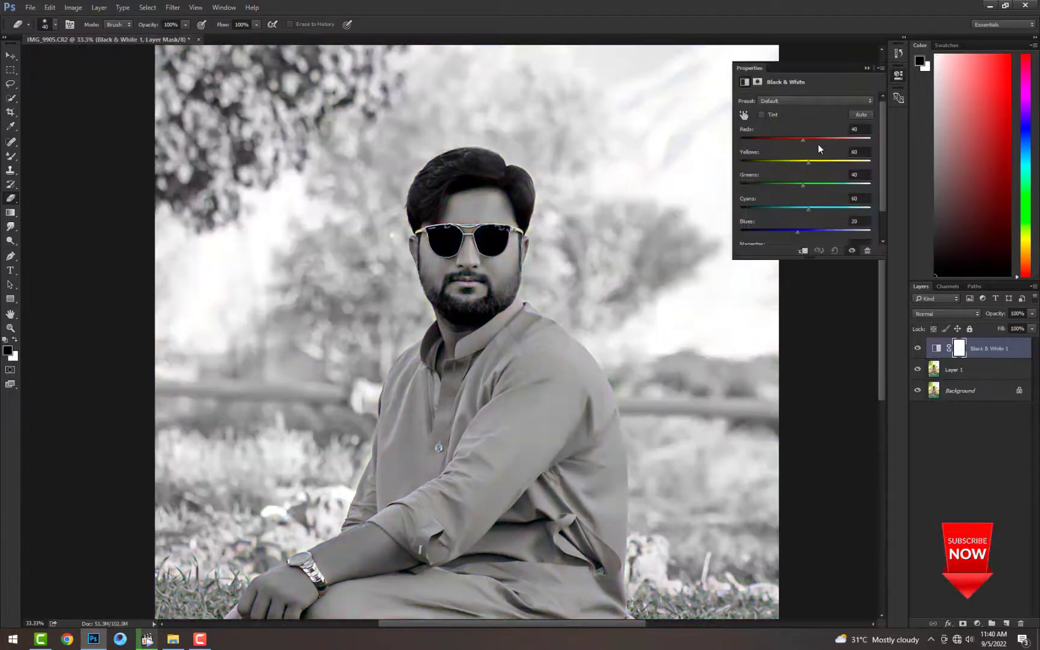
pyautogui.moveTo(821, 139); pyautogui.dragTo(821, 162)
pyautogui.scroll(-3, 818, 227)
pyautogui.moveTo(809, 208); pyautogui.dragTo(840, 221)
pyautogui.moveTo(797, 199); pyautogui.dragTo(835, 176)
pyautogui.moveTo(803, 153); pyautogui.dragTo(825, 129)
pyautogui.press('Return')
pyautogui.scroll(1, 428, 254)
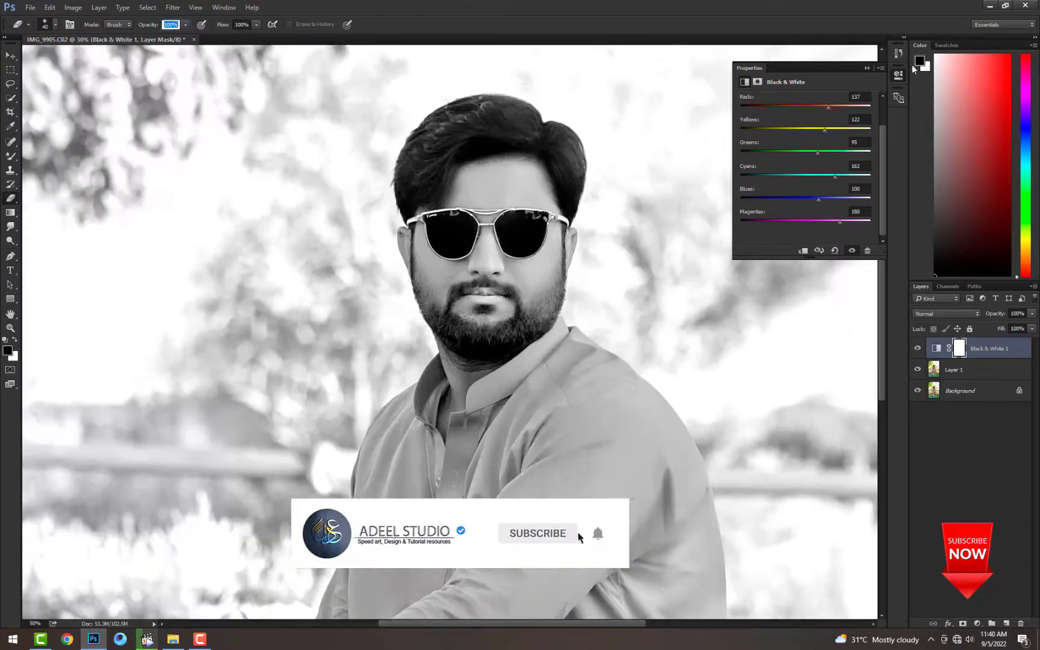
# Set the Black & White adjustment to Luminosity blending and reduce its opacity to 40%
pyautogui.click(867, 68)
pyautogui.scroll(1, 385, 199)
pyautogui.click(947, 314)
pyautogui.click(940, 526)
pyautogui.hotkey('ctrl', '+')
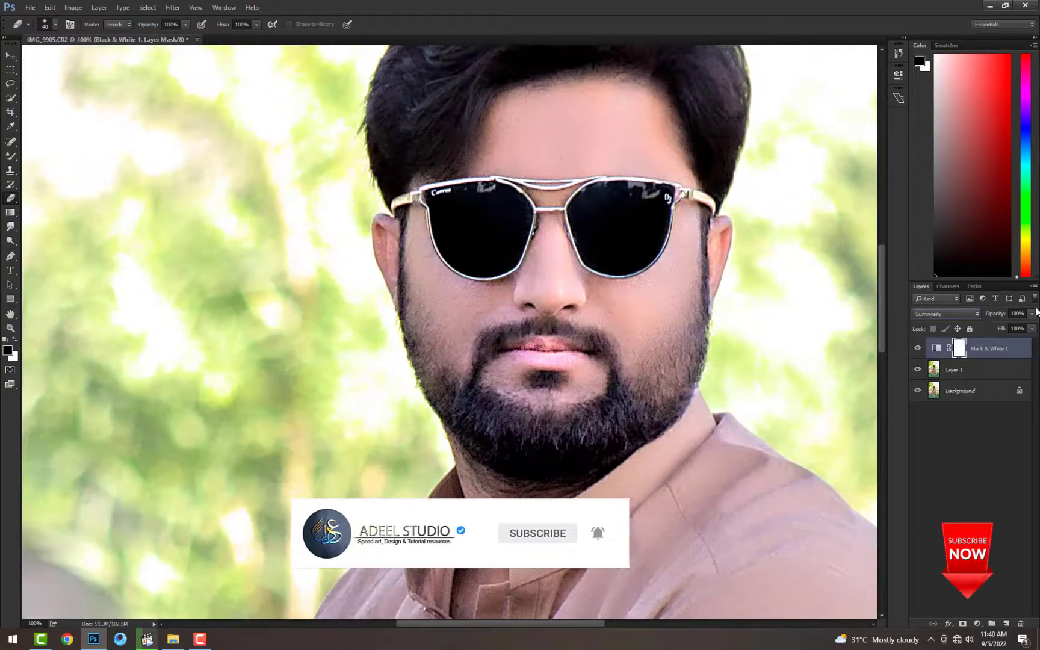
pyautogui.moveTo(1, 344); pyautogui.dragTo(25, 343)
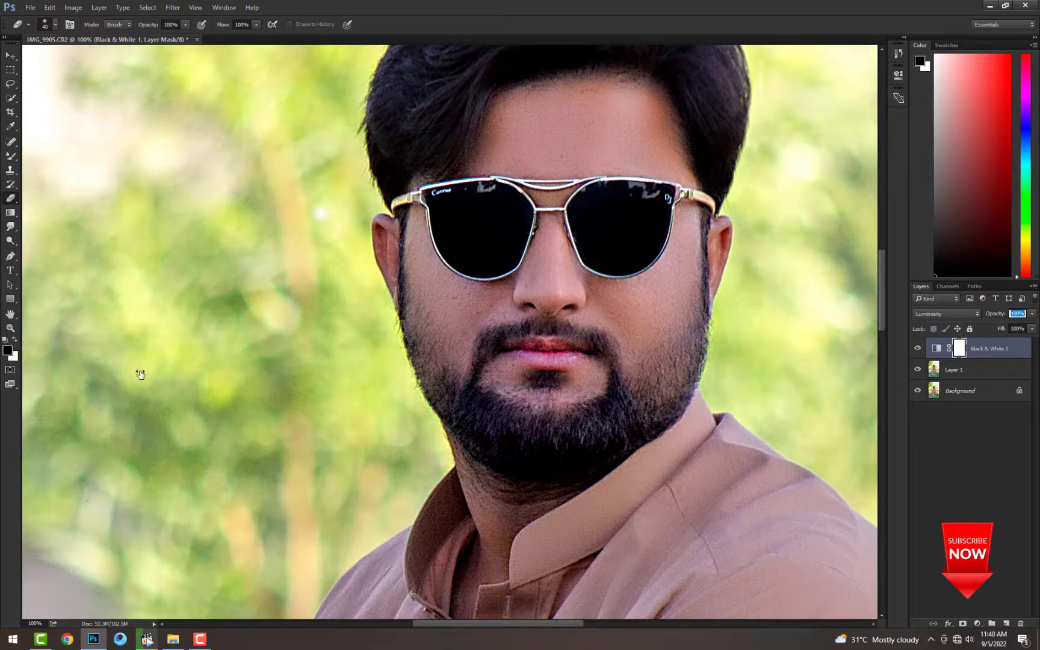
pyautogui.moveTo(141, 374); pyautogui.dragTo(126, 376)
pyautogui.moveTo(1001, 314); pyautogui.dragTo(879, 326)
pyautogui.moveTo(1002, 316); pyautogui.dragTo(1018, 314)
# Invert the Black & White adjustment's mask to black to hide its effect on the whole photo
pyautogui.hotkey('ctrl', '-')
pyautogui.click(963, 624)
pyautogui.hotkey('ctrl', 'i')
pyautogui.hotkey('ctrl', 'alt', 'z')
pyautogui.hotkey('ctrl', 'alt', 'z')
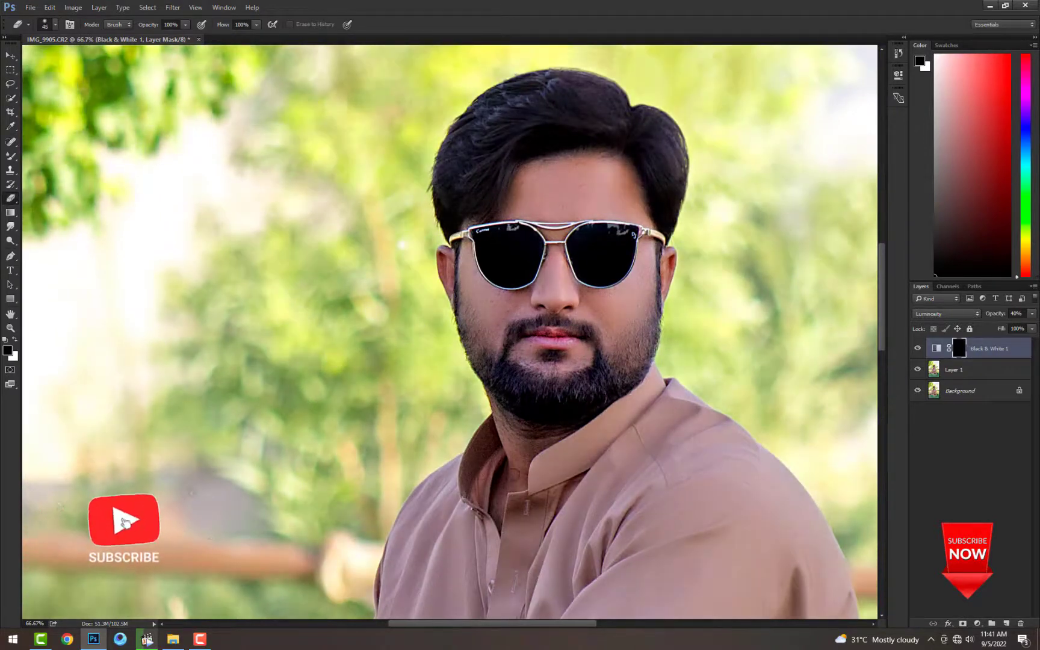
# Erase the black mask over the face and neck skin to brighten them, and set the adjustment's opacity to 64%
pyautogui.moveTo(515, 474)
pyautogui.mouseDown()
pyautogui.moveTo(503, 492)
pyautogui.moveTo(500, 518)
pyautogui.moveTo(524, 448)
pyautogui.mouseUp()
pyautogui.press(']')
pyautogui.press(']')
pyautogui.press(']')
pyautogui.press(']')
pyautogui.press(']')
pyautogui.press(']')
pyautogui.press(']')
pyautogui.press(']')
pyautogui.moveTo(485, 322); pyautogui.dragTo(523, 296)
pyautogui.moveTo(527, 195)
pyautogui.mouseDown()
pyautogui.moveTo(631, 224)
pyautogui.moveTo(634, 338)
pyautogui.moveTo(599, 302)
pyautogui.mouseUp()
pyautogui.press('[')
pyautogui.press('[')
pyautogui.moveTo(558, 255); pyautogui.dragTo(540, 294)
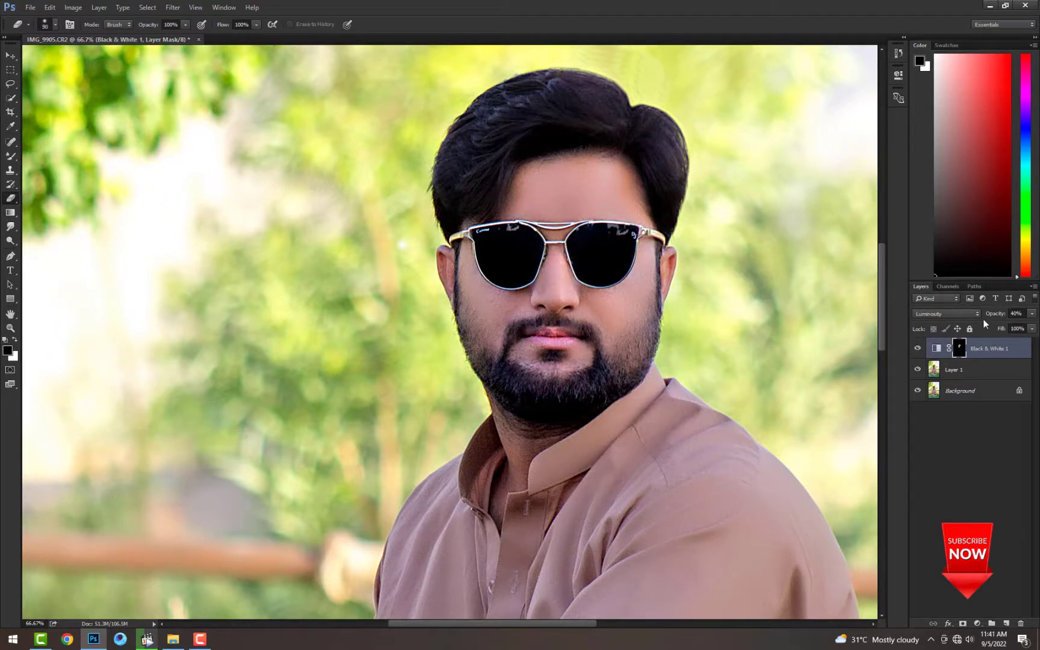
pyautogui.moveTo(1001, 317); pyautogui.dragTo(1012, 313)
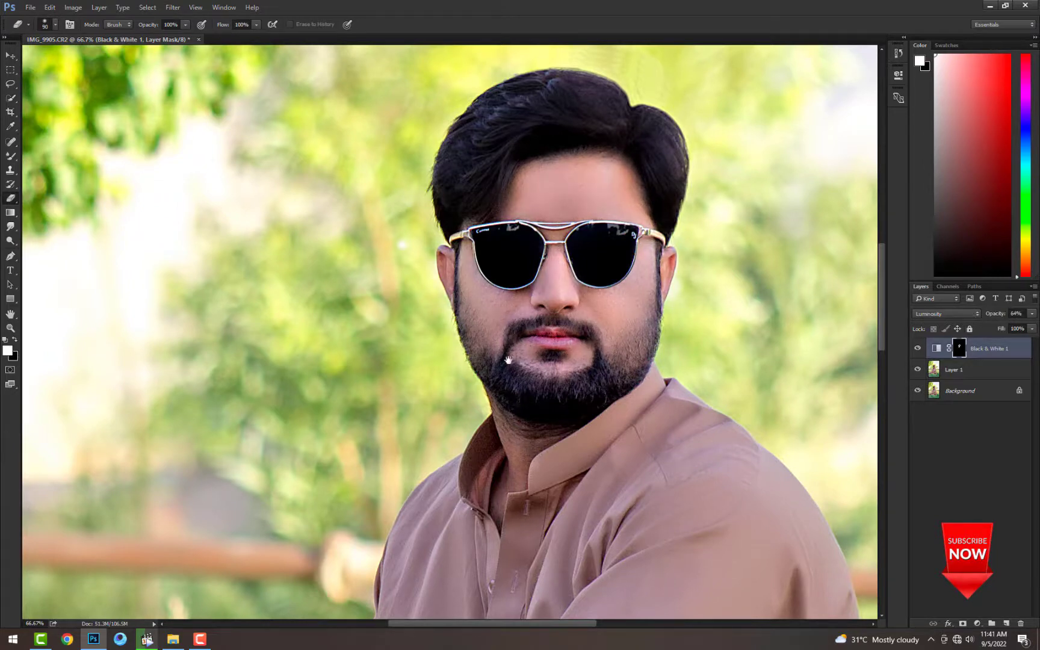
# Brighten the hand and forearm by erasing the Black & White mask over them with a larger eraser
pyautogui.hotkey('ctrl', '-')
pyautogui.hotkey('ctrl', '-')
pyautogui.moveTo(342, 606); pyautogui.dragTo(513, 370)
pyautogui.press(']')
pyautogui.press(']')
pyautogui.press(']')
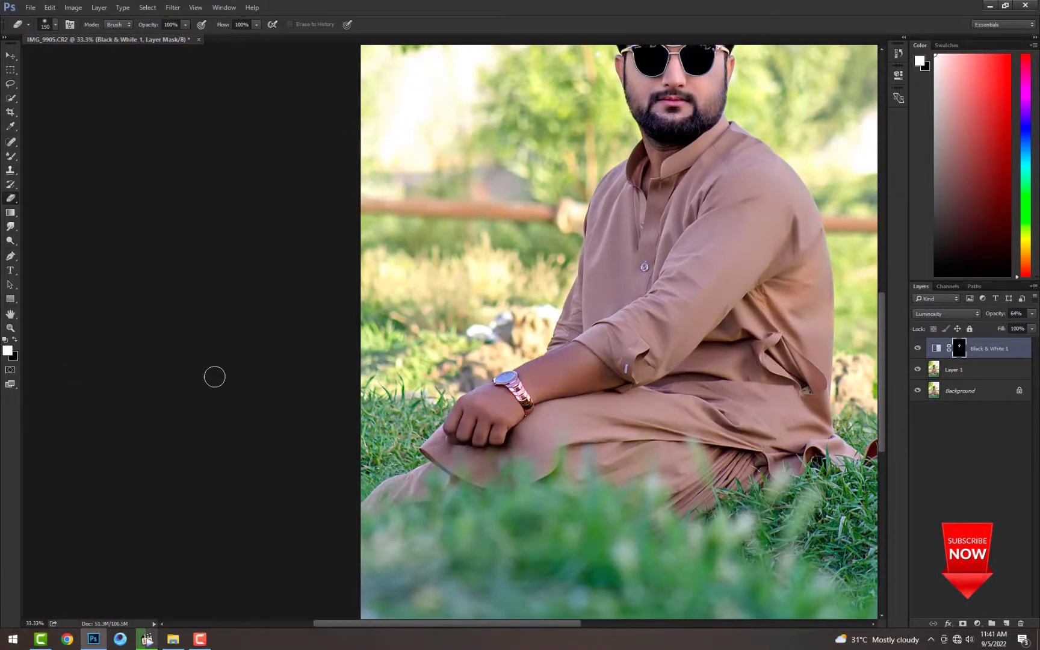
pyautogui.moveTo(470, 433)
pyautogui.mouseDown()
pyautogui.moveTo(539, 372)
pyautogui.moveTo(592, 368)
pyautogui.mouseUp()
pyautogui.press(']')
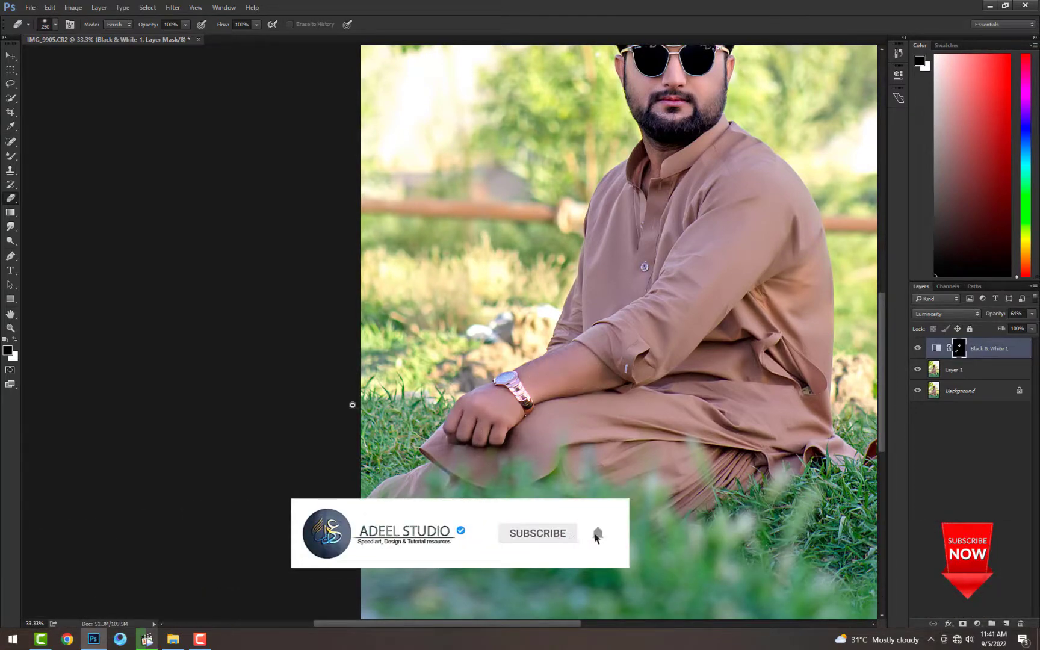
# Review the whole portrait and merge the masked Black & White adjustment into the image
pyautogui.scroll(-2, 353, 405)
pyautogui.scroll(1, 361, 400)
pyautogui.scroll(-1, 748, 309)
pyautogui.scroll(2, 748, 309)
pyautogui.scroll(-1, 748, 309)
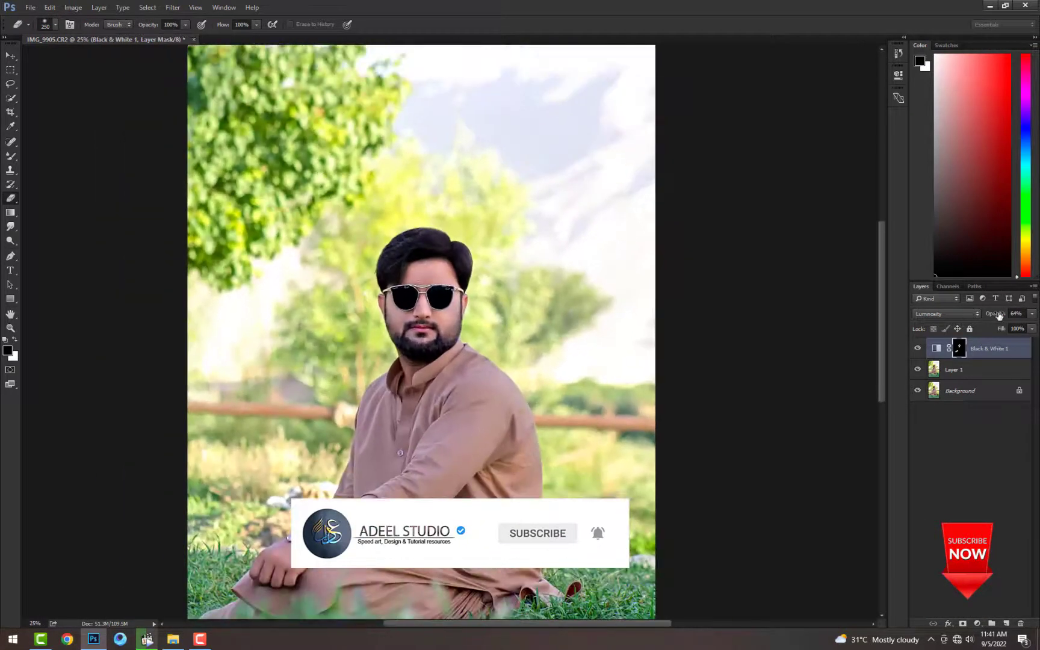
pyautogui.rightClick(1000, 349)
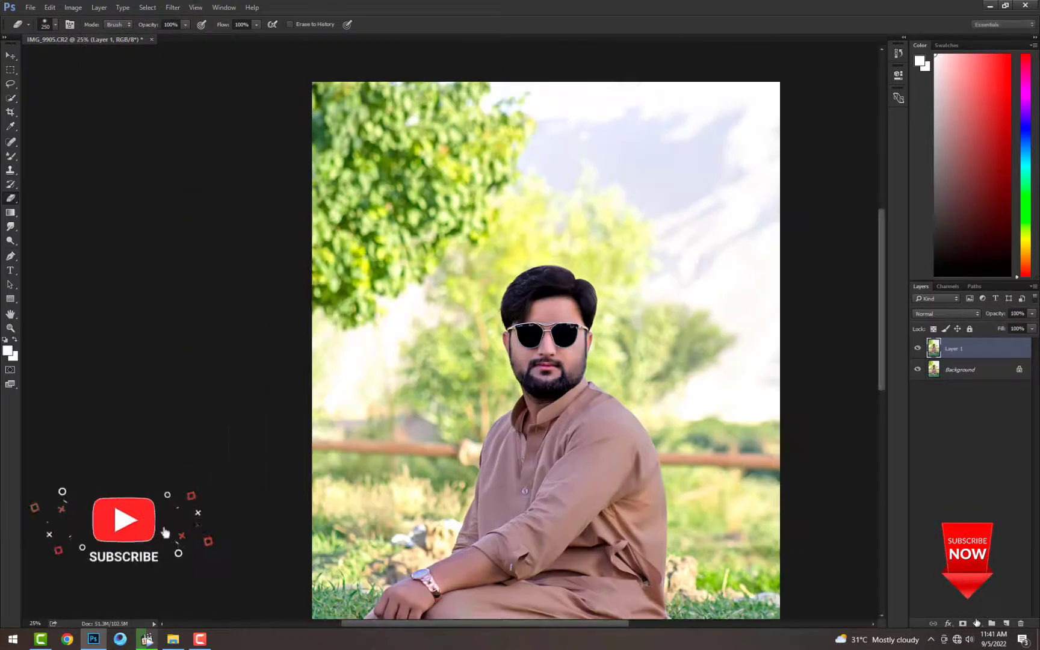
# Add a new Black & White adjustment above Layer 1 with Yellows -41 and Greens -45
pyautogui.click(977, 623)
pyautogui.click(978, 513)
pyautogui.moveTo(809, 163); pyautogui.dragTo(787, 185)
pyautogui.moveTo(776, 163); pyautogui.dragTo(781, 184)
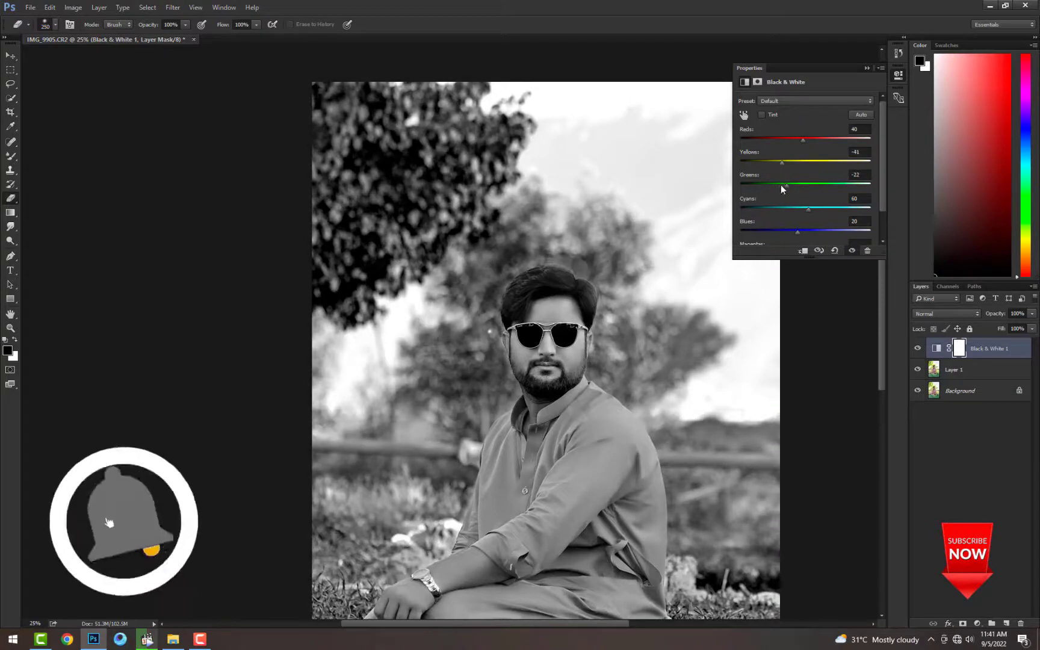
# Set the new Black & White adjustment to Luminosity blending at 52% opacity to darken the greenery
pyautogui.click(899, 75)
pyautogui.click(946, 314)
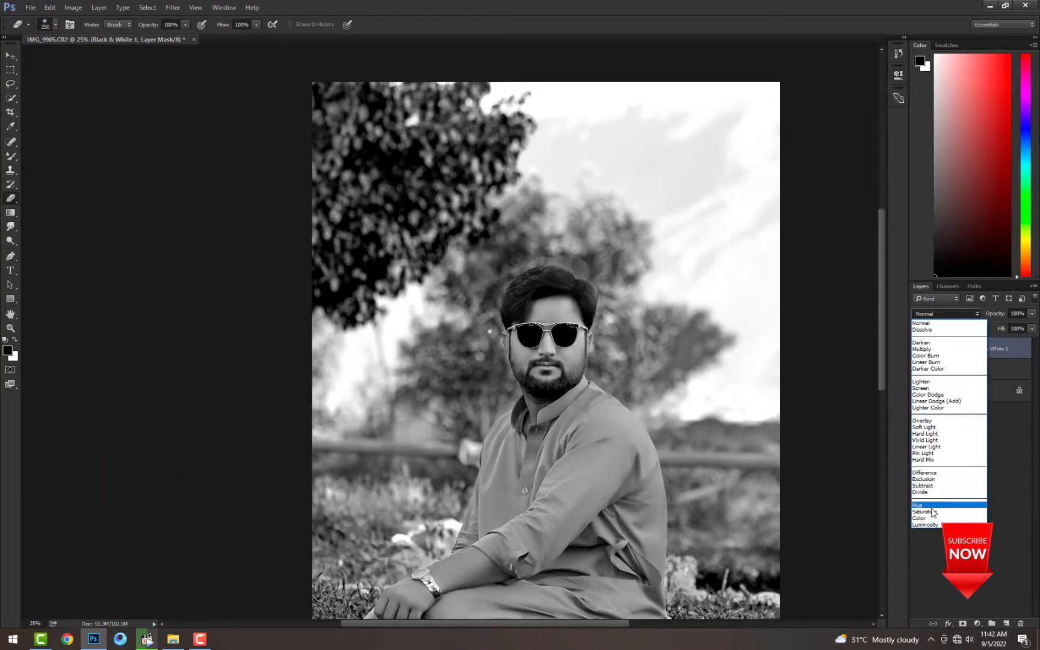
pyautogui.click(927, 525)
pyautogui.scroll(-2, 537, 198)
pyautogui.scroll(1, 537, 198)
pyautogui.moveTo(997, 318); pyautogui.dragTo(312, 316)
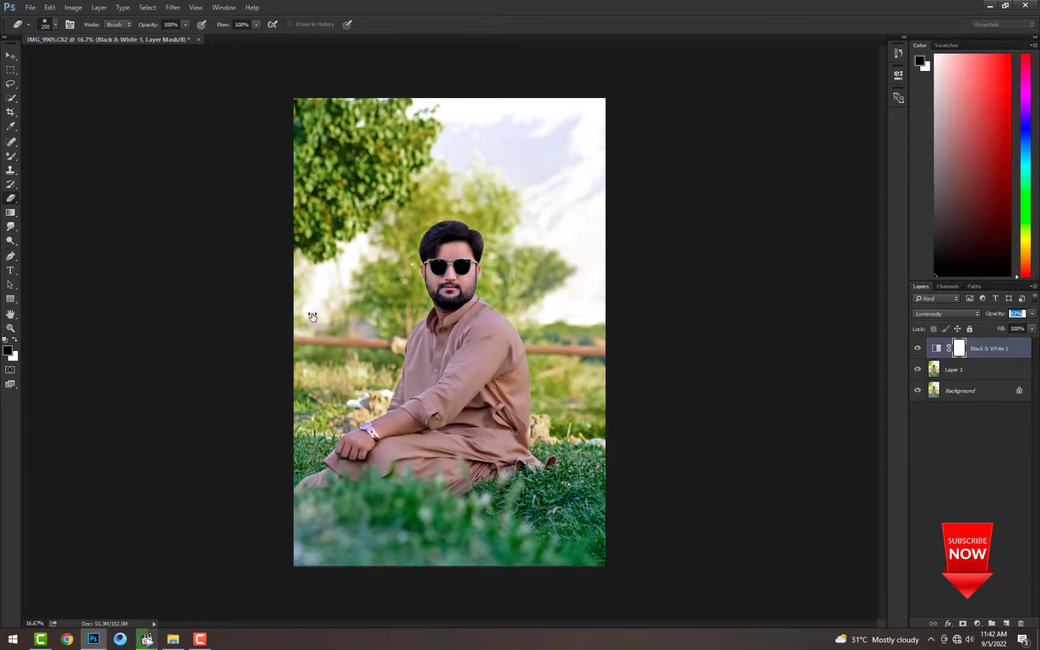
# Refine the Black & White adjustment with Cyans -26, Blues -93 and a lower Magentas value
pyautogui.doubleClick(937, 350)
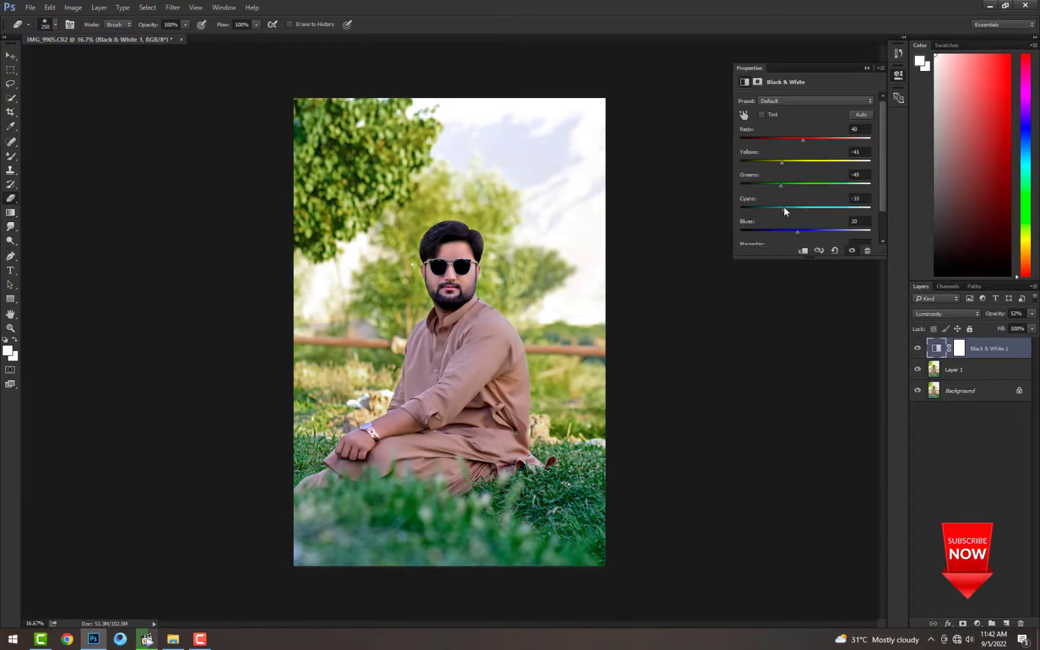
pyautogui.moveTo(775, 230); pyautogui.dragTo(769, 230)
pyautogui.scroll(-1, 811, 216)
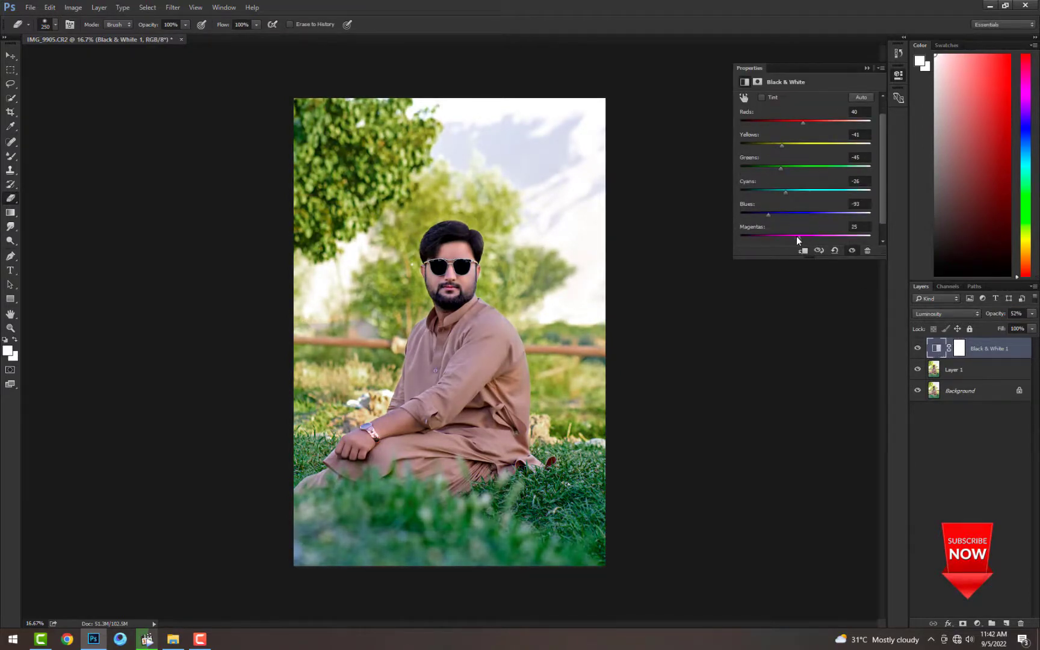
pyautogui.click(867, 70)
# Keep Luminosity blending, raise the Black & White adjustment's opacity to 70% and merge all layers into the background
pyautogui.click(942, 315)
pyautogui.click(708, 314)
pyautogui.scroll(1, 450, 276)
pyautogui.moveTo(995, 313); pyautogui.dragTo(643, 323)
pyautogui.scroll(-1, 586, 207)
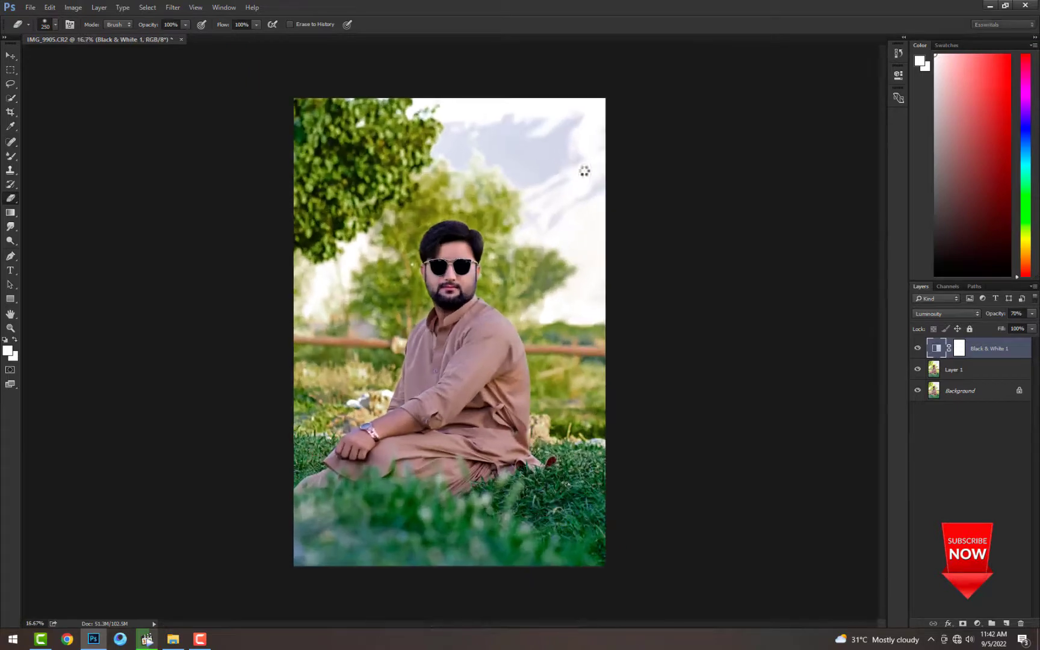
pyautogui.hotkey('ctrl', 'shift', 'e')
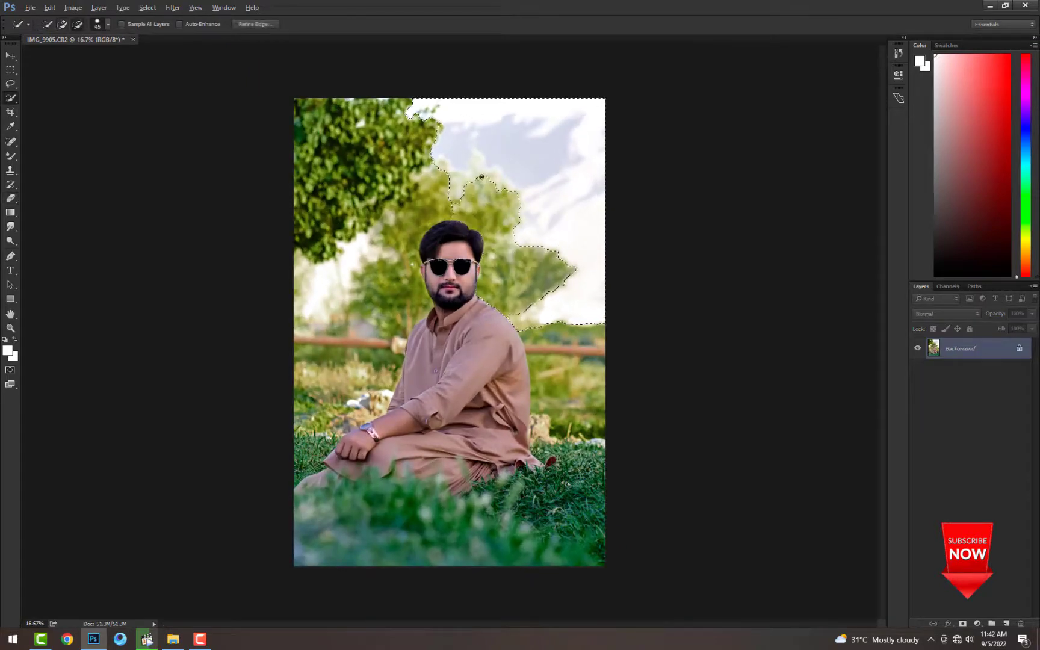
pyautogui.rightClick(538, 117)
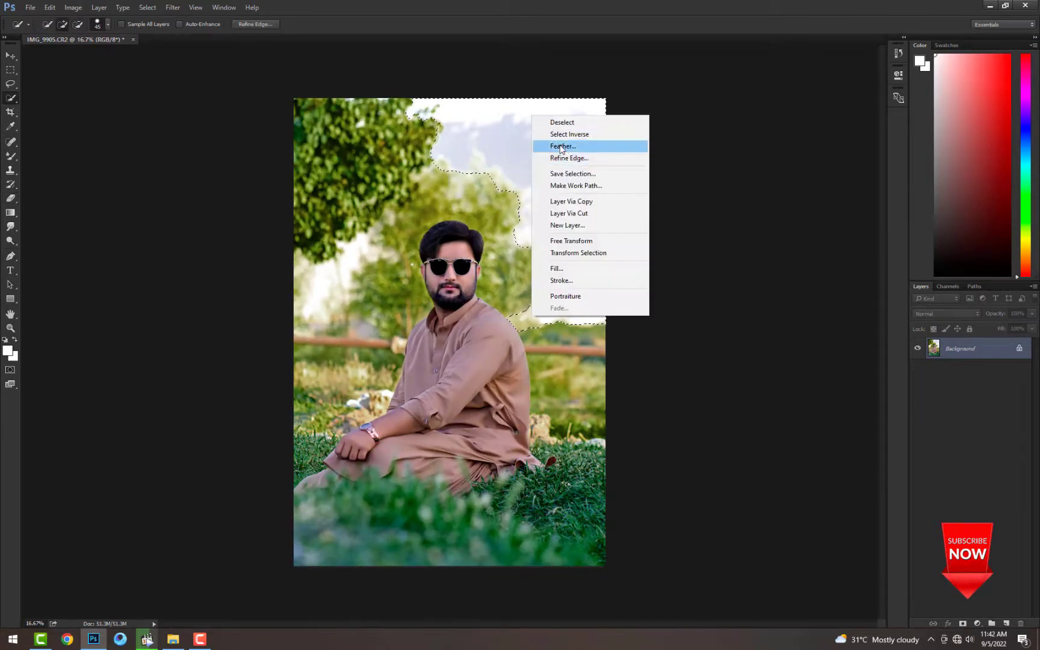
pyautogui.click(566, 143)
pyautogui.click(587, 196)
pyautogui.hotkey('ctrl', 'u')
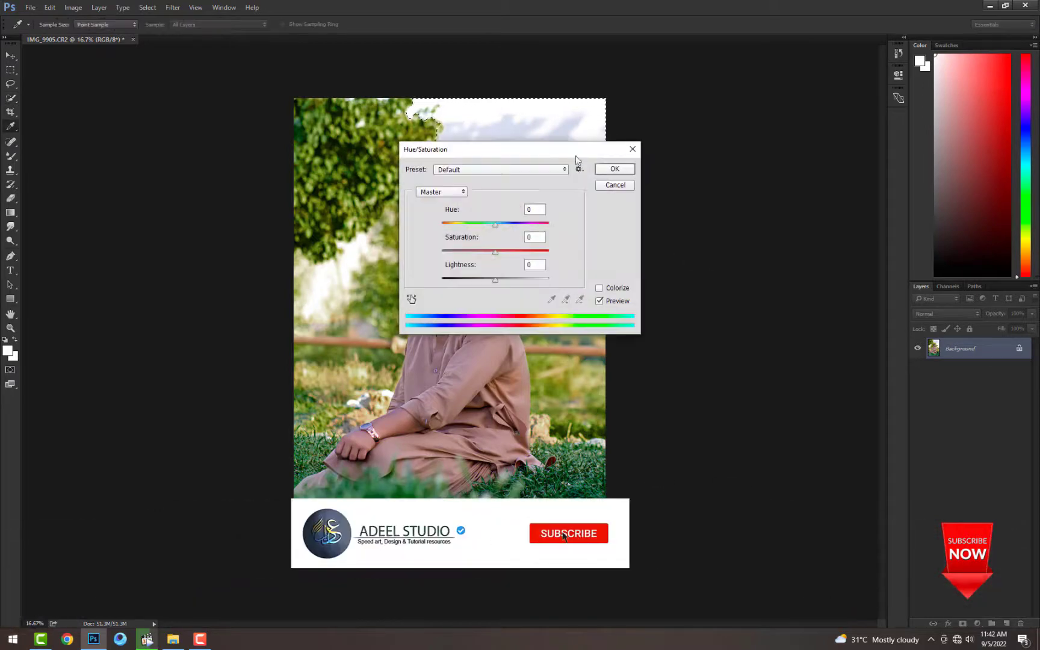
pyautogui.moveTo(445, 149); pyautogui.dragTo(729, 212)
pyautogui.click(891, 350)
pyautogui.moveTo(787, 342); pyautogui.dragTo(797, 287)
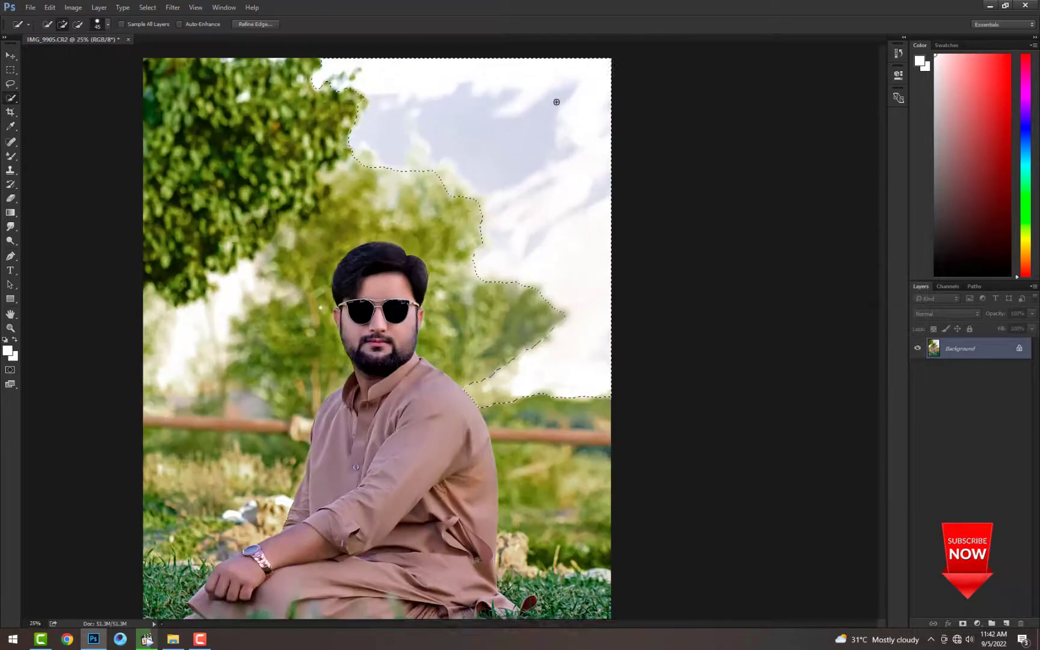
# Feather the sky selection and colorize it blue with Hue/Saturation, using saturation 31 and lightness -12
pyautogui.rightClick(557, 82)
pyautogui.click(623, 151)
pyautogui.press('Return')
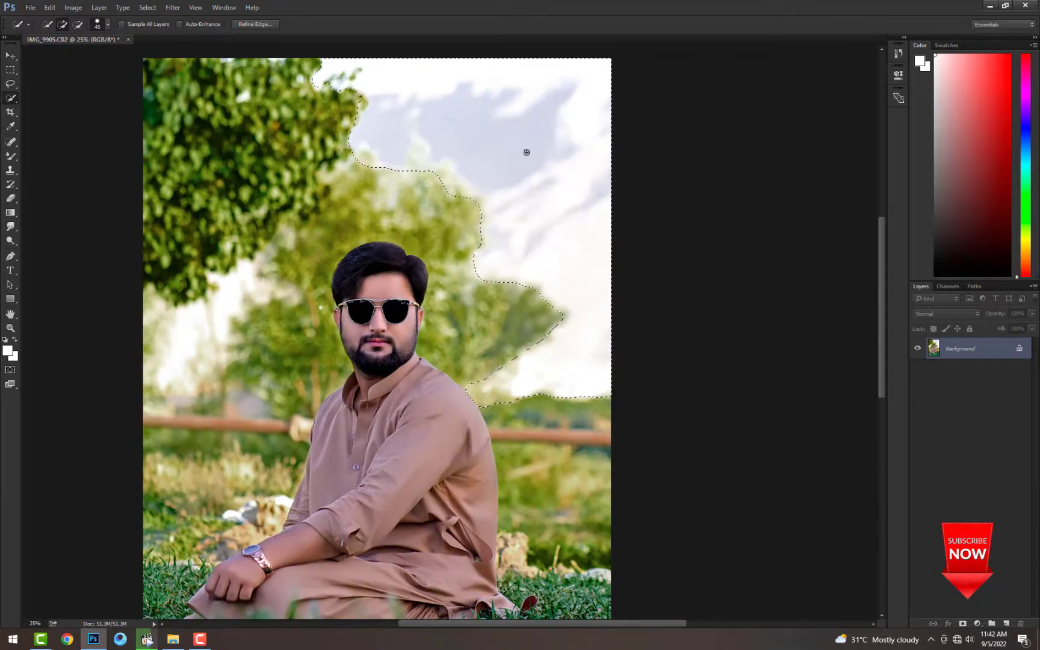
pyautogui.hotkey('ctrl', 'u')
pyautogui.click(891, 351)
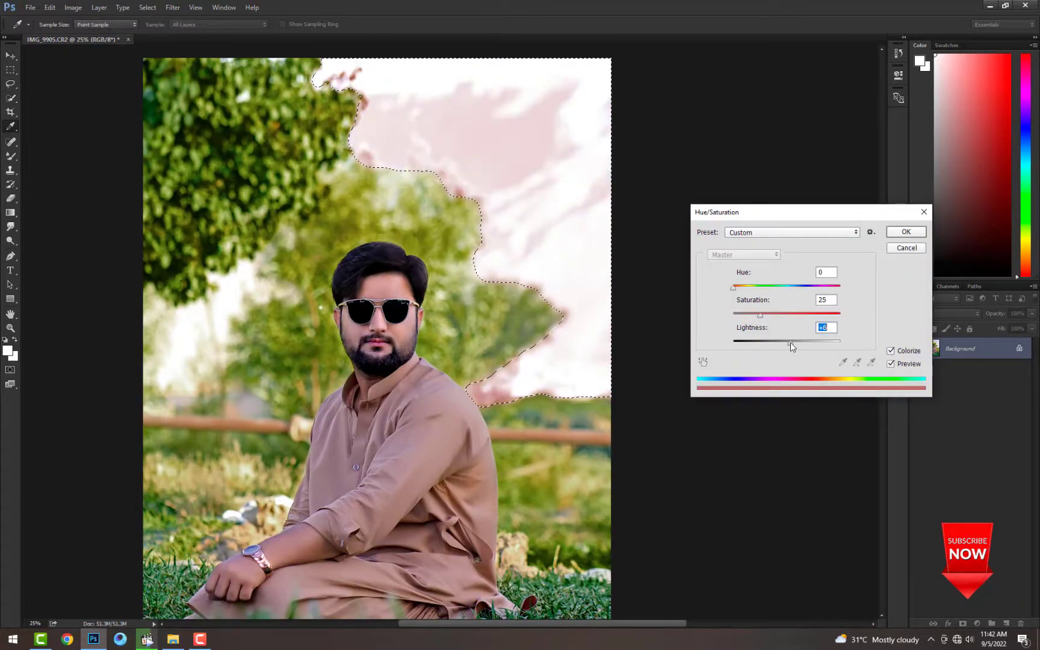
pyautogui.moveTo(793, 347); pyautogui.dragTo(766, 314)
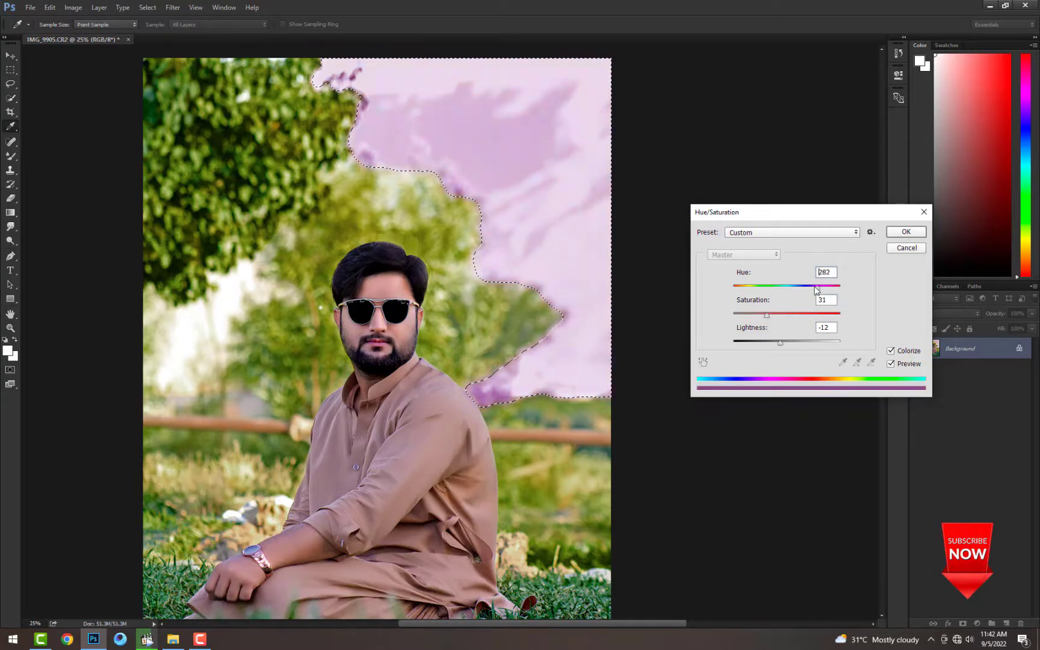
pyautogui.moveTo(817, 289); pyautogui.dragTo(784, 282)
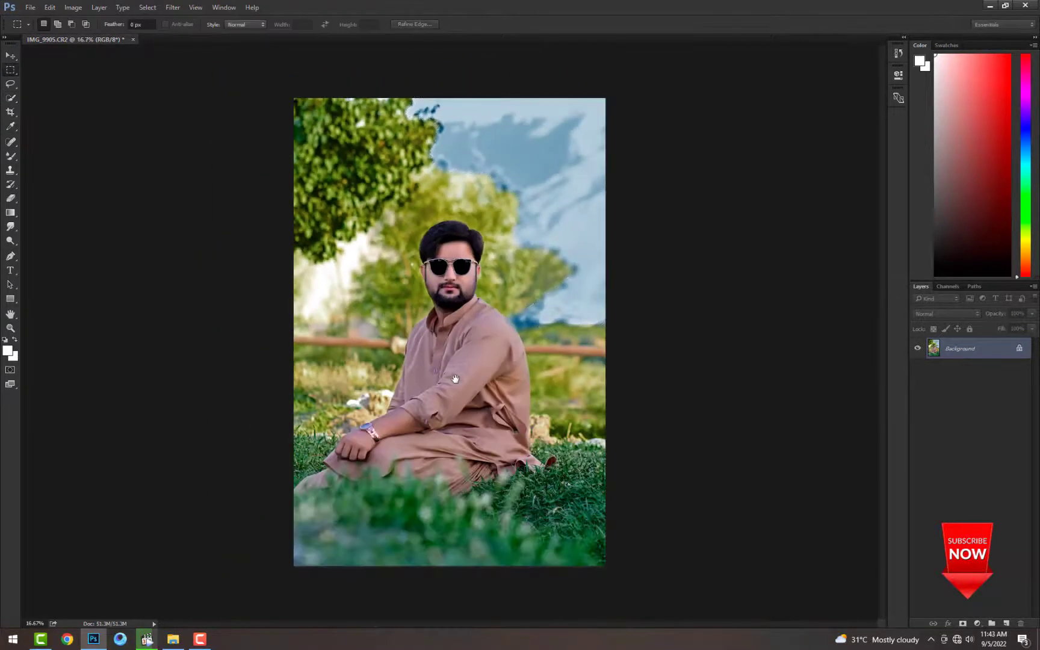
# Check the recolored photo from overview to face close-up and duplicate the background as a new layer
pyautogui.scroll(-1, 456, 378)
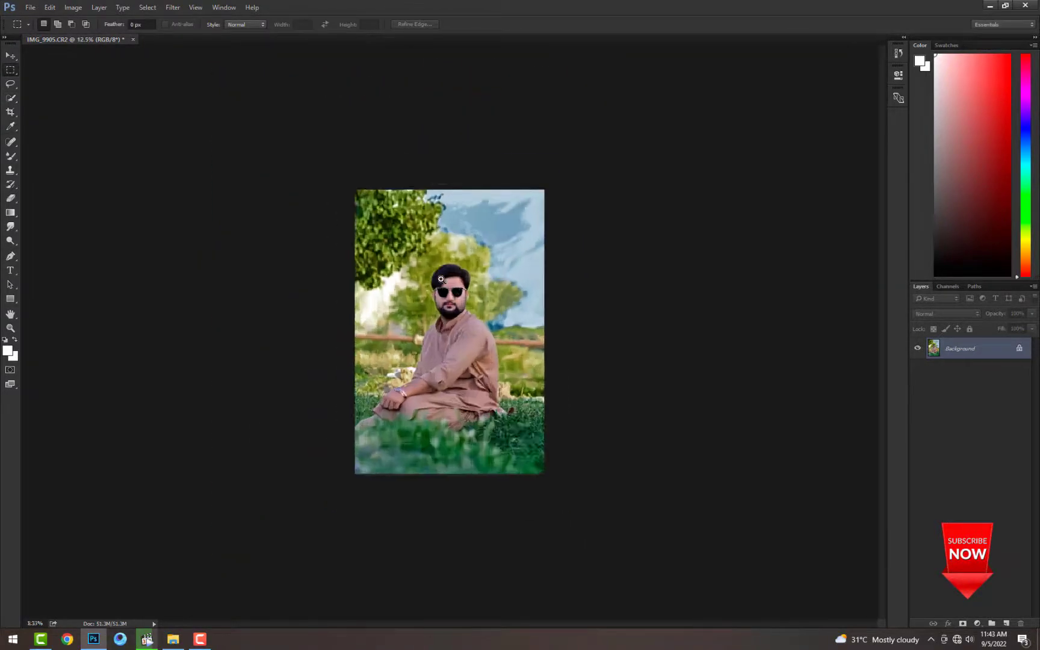
pyautogui.scroll(4, 456, 379)
pyautogui.scroll(1, 504, 178)
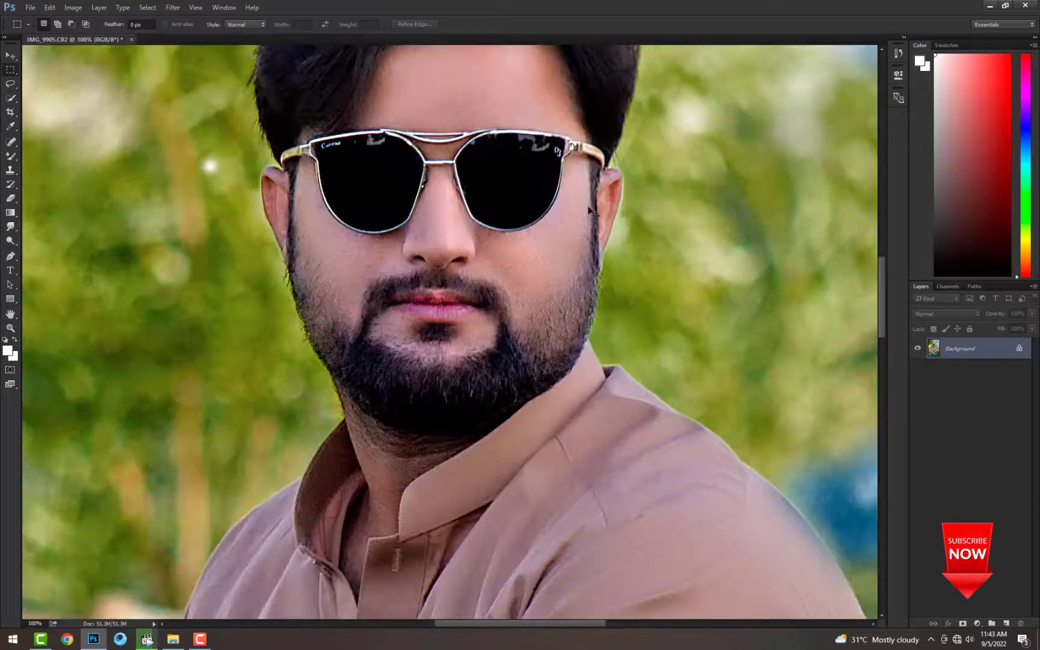
pyautogui.scroll(1, 575, 180)
pyautogui.hotkey('ctrl', 'j')
# Outline the bare cheek beneath the D3-marked lens with the Polygonal Lasso, between the sunglasses, sideburn, moustache and beard
pyautogui.rightClick(10, 84)
pyautogui.click(73, 93)
pyautogui.scroll(1, 613, 244)
pyautogui.click(598, 261)
pyautogui.moveTo(604, 398); pyautogui.dragTo(703, 298)
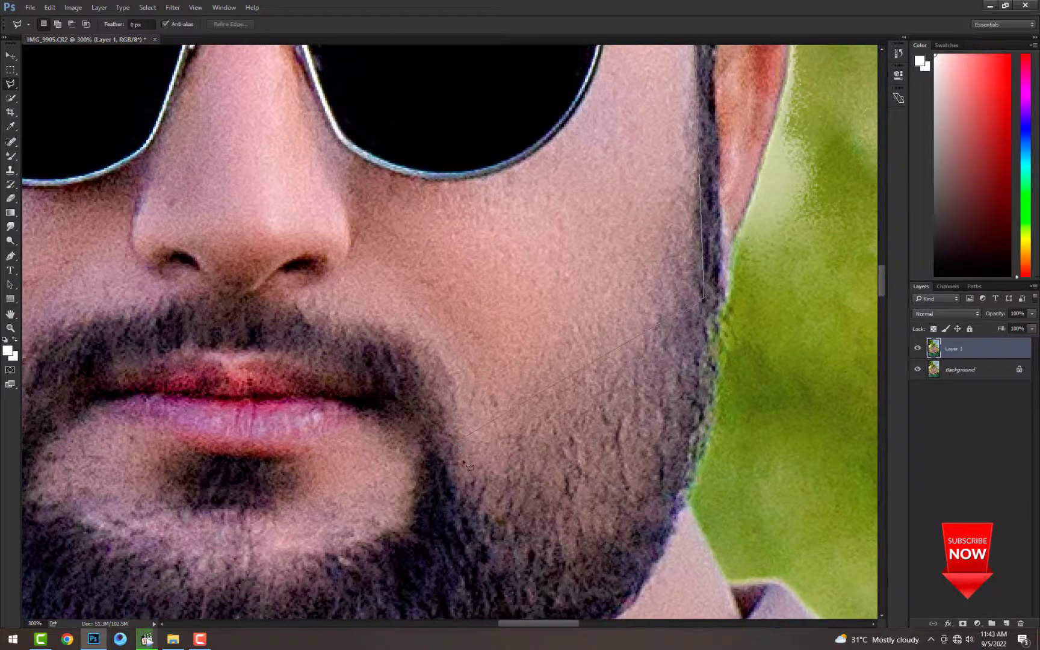
pyautogui.doubleClick(617, 89)
# Feather the cheek selection
pyautogui.rightClick(607, 212)
pyautogui.click(626, 242)
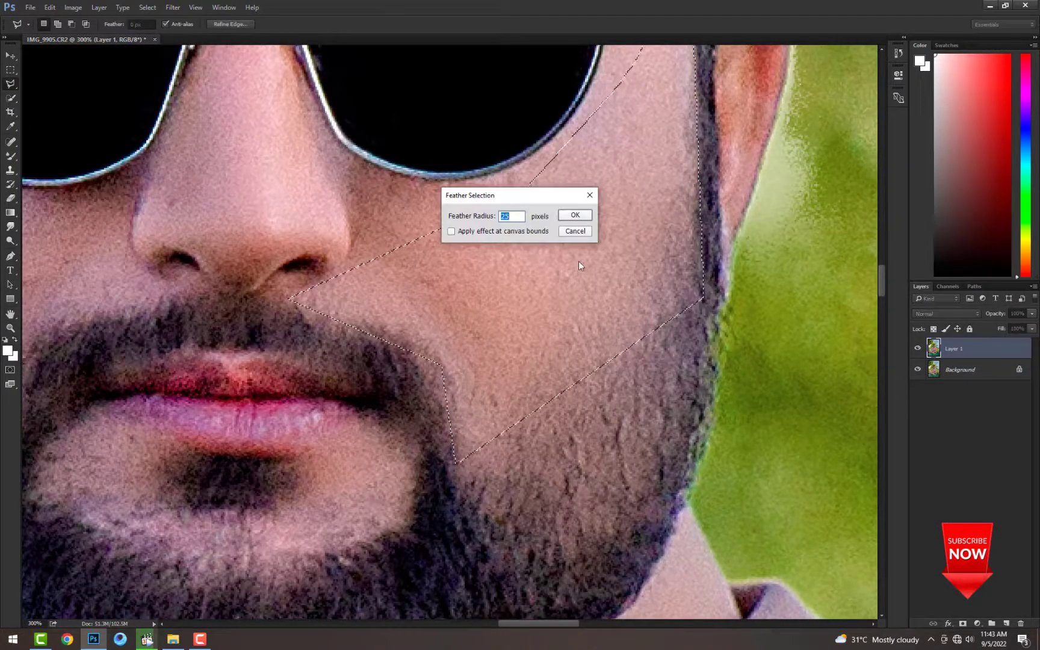
pyautogui.press('Return')
pyautogui.rightClick(497, 275)
pyautogui.click(519, 304)
pyautogui.press('Return')
# Smooth the skin inside the cheek selection with a 200-pixel Smudge tool at 23% strength
pyautogui.click(10, 226)
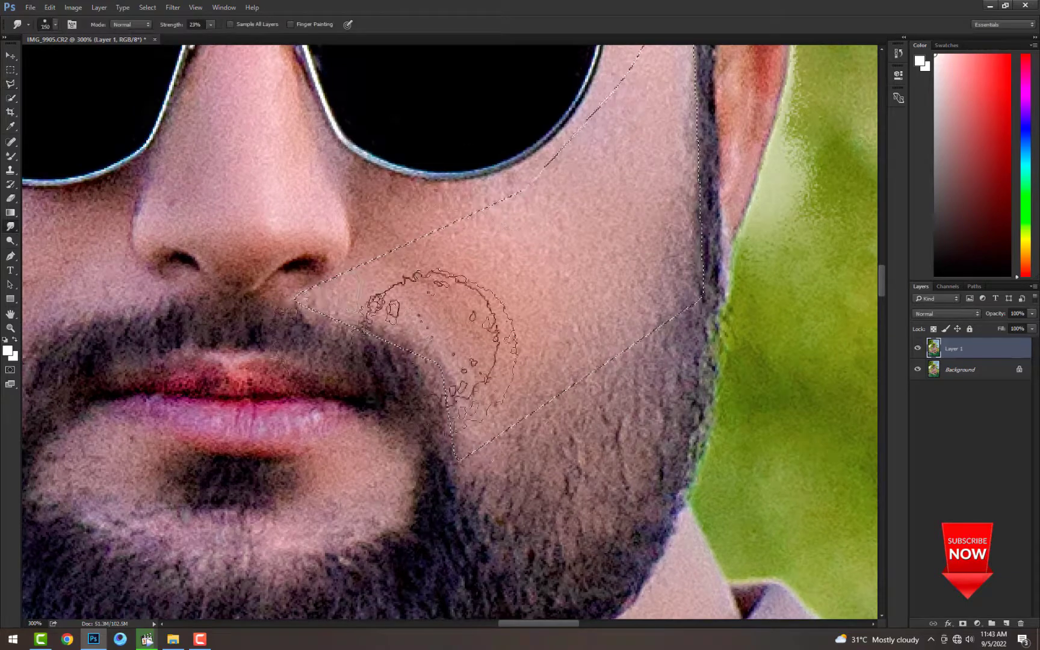
pyautogui.press(']')
pyautogui.scroll(-1, 623, 325)
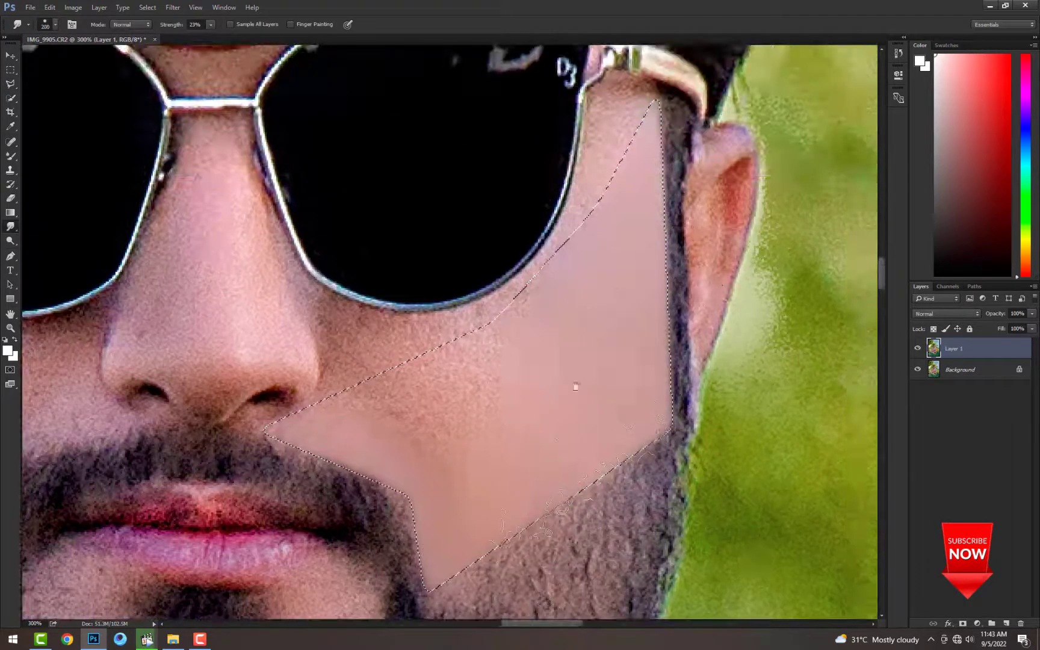
pyautogui.scroll(1, 552, 342)
pyautogui.scroll(-5, 552, 342)
# Burn the beard edge along the cheek selection at Midtones and 50% exposure, and clear the selection
pyautogui.press('m')
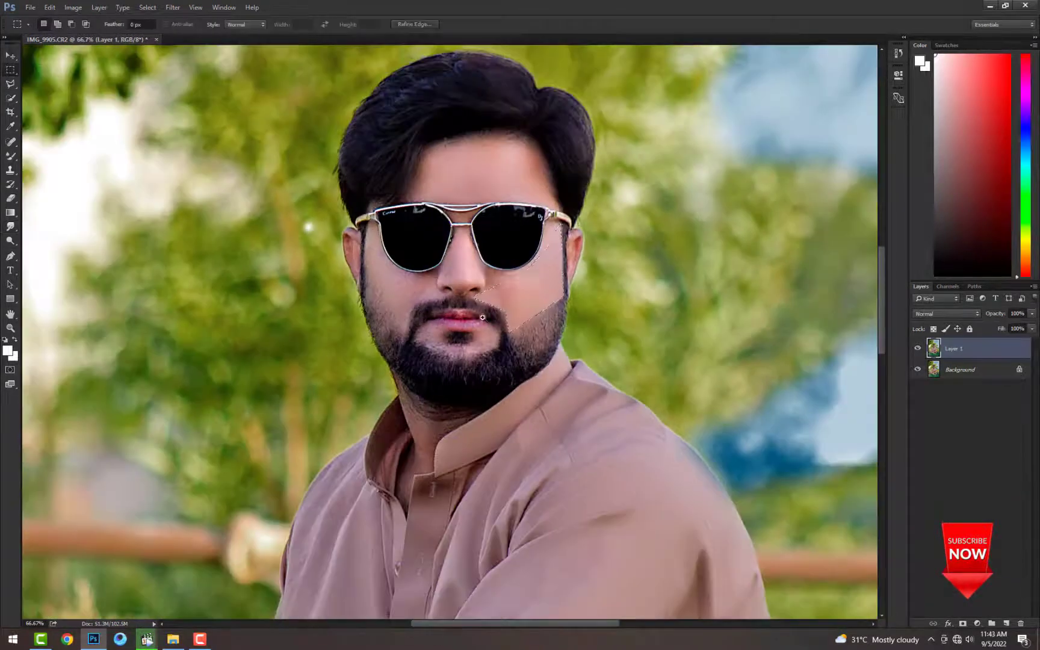
pyautogui.scroll(4, 418, 290)
pyautogui.hotkey('ctrl', 'd')
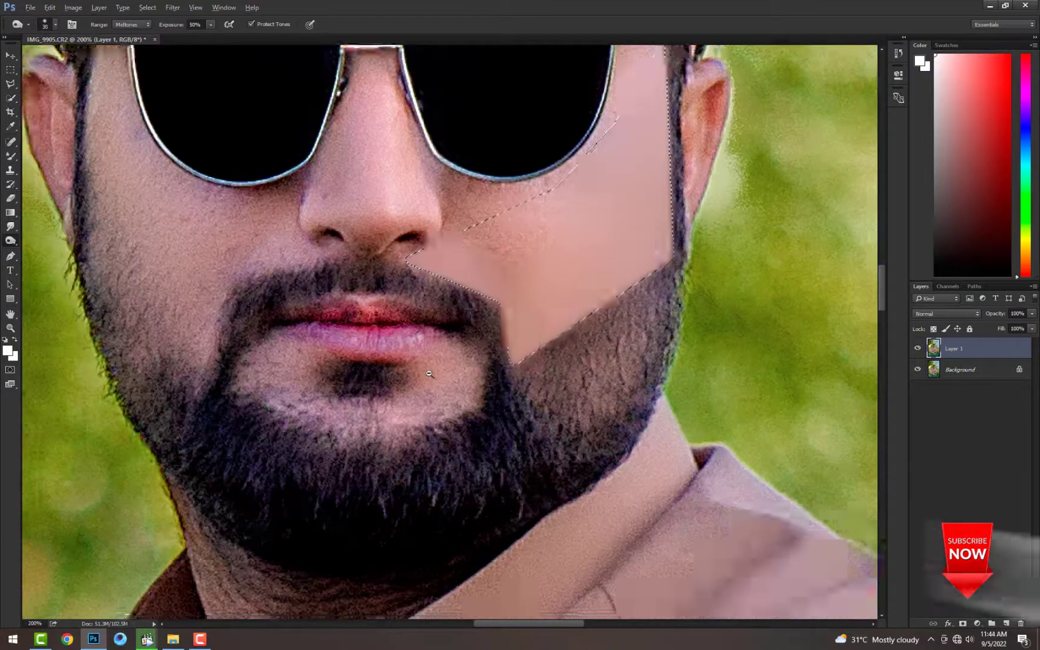
pyautogui.scroll(-2, 417, 408)
pyautogui.scroll(3, 416, 408)
# Outline the opposite bare cheek with the Polygonal Lasso, following the sideburn, beard line, moustache and sunglasses rim
pyautogui.press('l')
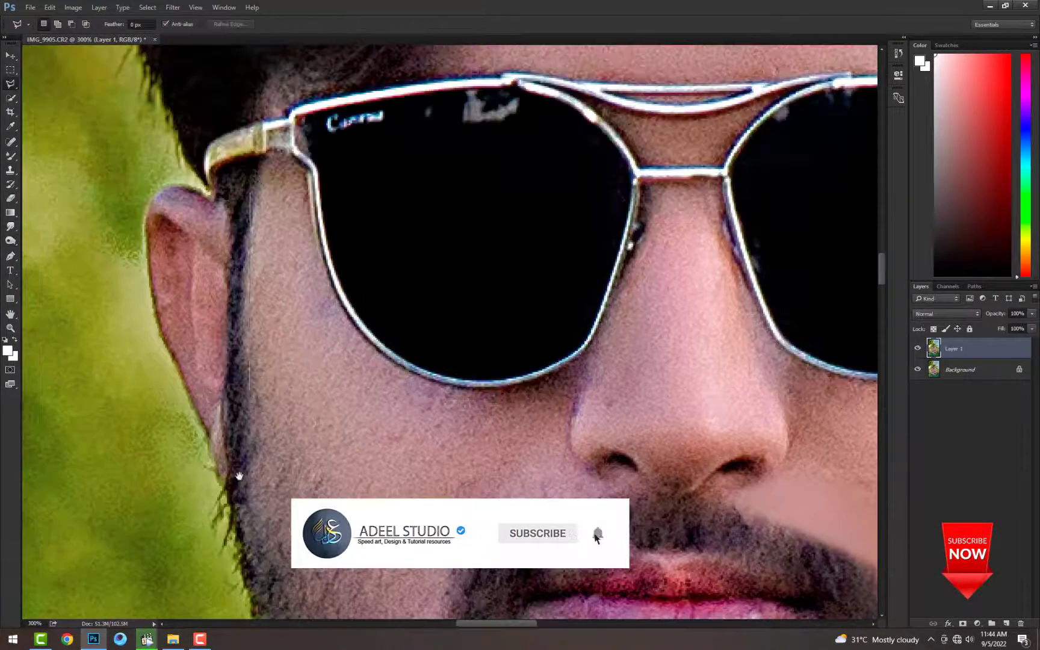
pyautogui.click(235, 51)
pyautogui.scroll(-2, 239, 233)
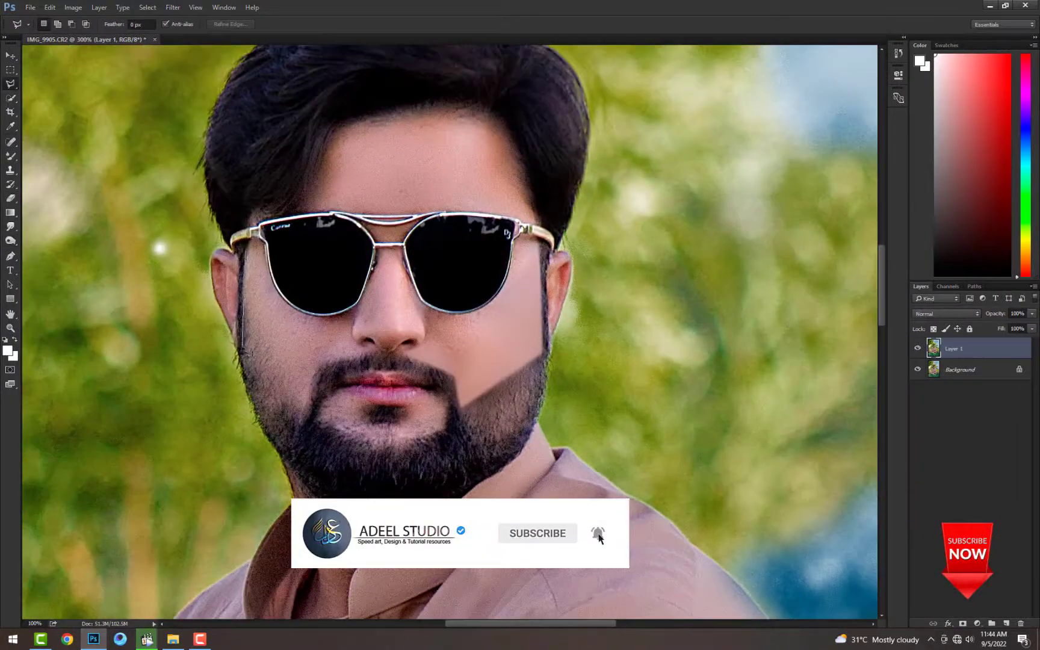
pyautogui.click(310, 395)
pyautogui.click(320, 368)
pyautogui.click(347, 360)
pyautogui.click(278, 294)
pyautogui.click(264, 245)
pyautogui.click(252, 238)
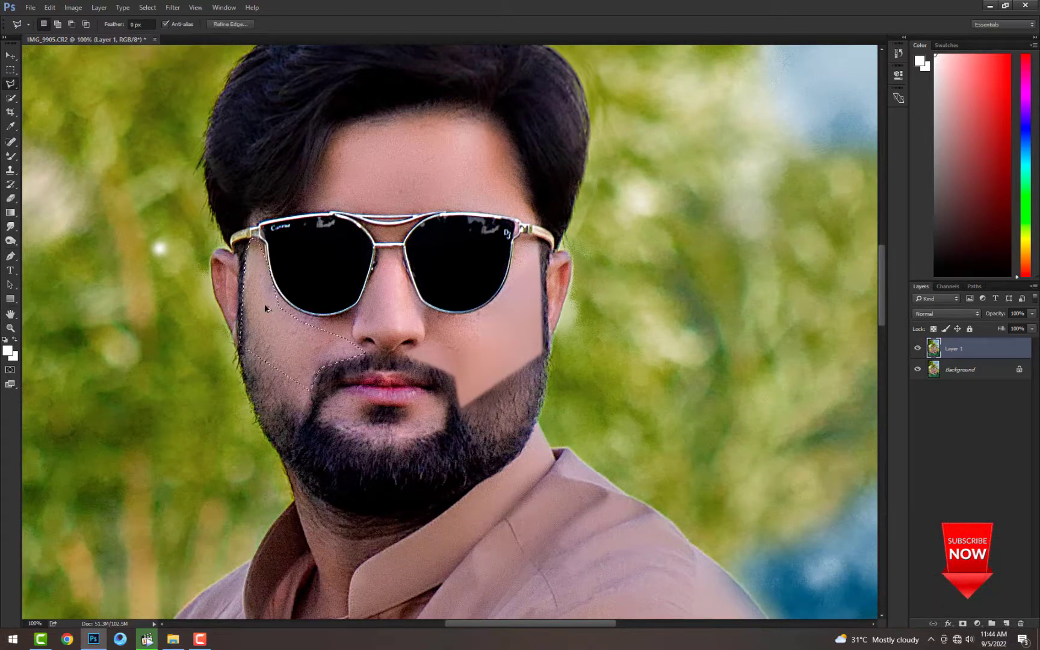
# Smooth the skin inside the second cheek selection with the Smudge tool at 23% strength
pyautogui.press('r')
pyautogui.scroll(1, 265, 308)
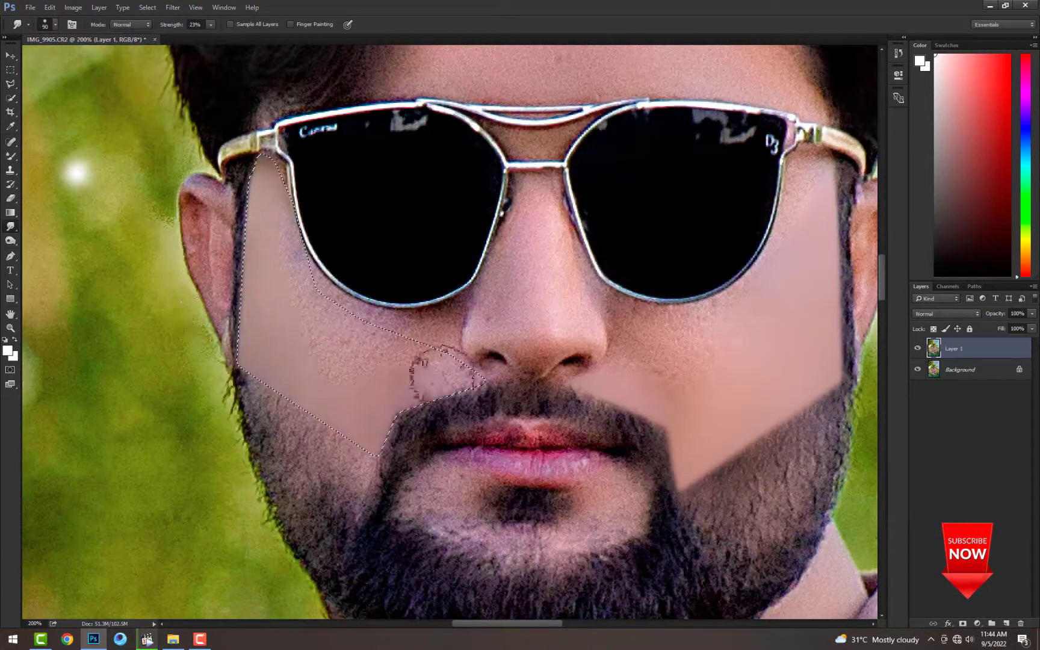
pyautogui.scroll(1, 290, 360)
# Burn the beard edge along the second cheek selection at 50% exposure, deselect and merge the layers into the background
pyautogui.press('o')
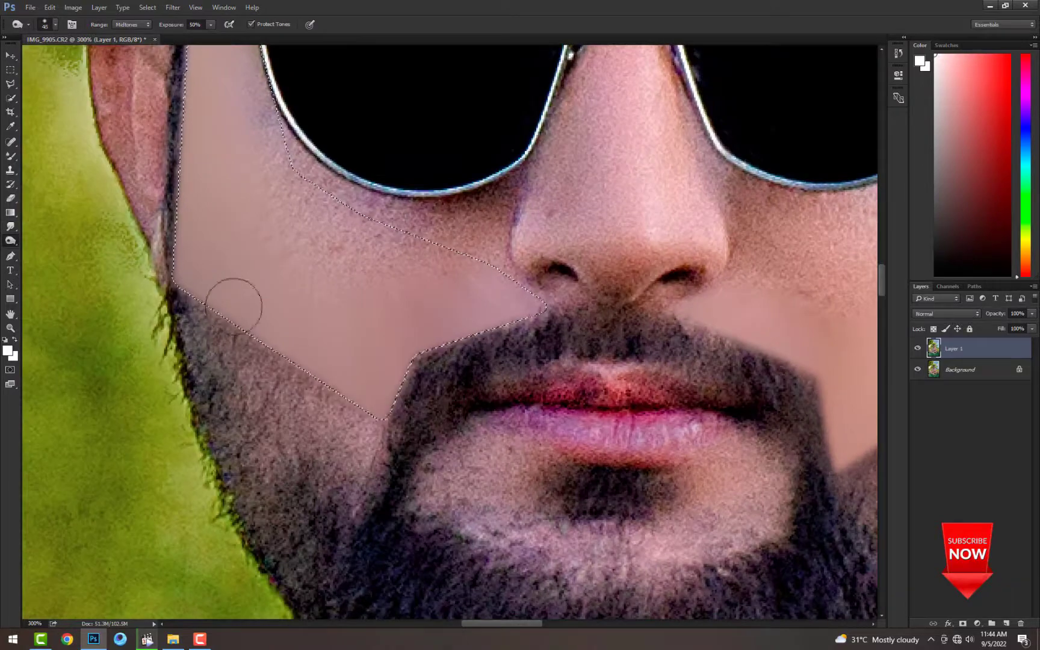
pyautogui.scroll(-5, 234, 307)
pyautogui.hotkey('ctrl', 'd')
pyautogui.press('m')
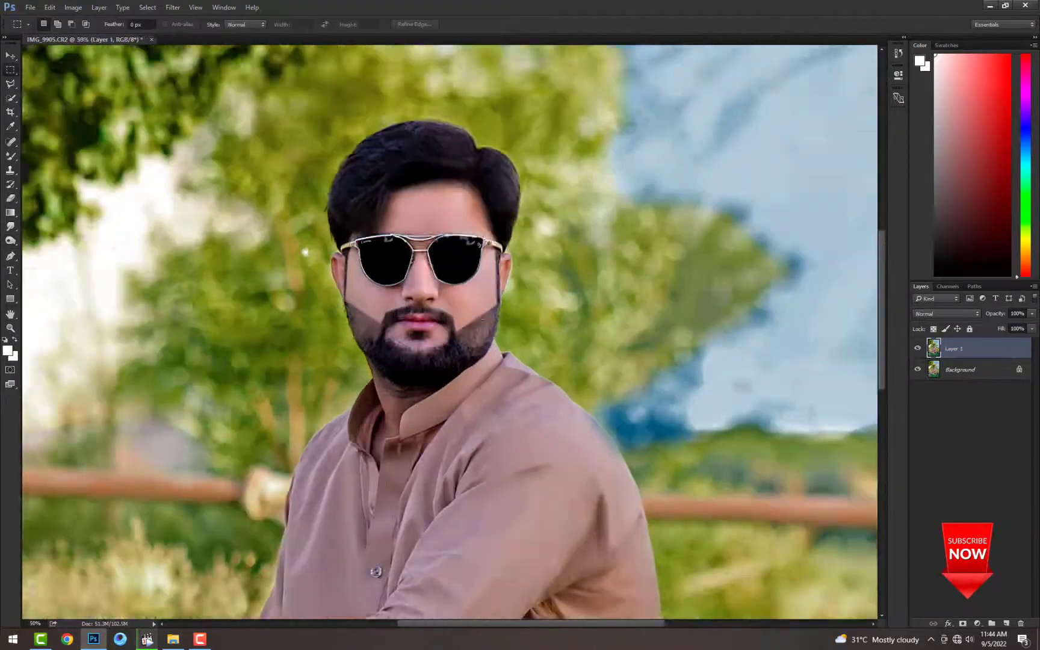
pyautogui.hotkey('ctrl', 'shift', 'e')
# On a duplicate layer, smooth the chin skin and lips using the Mixer Brush with Wet 6%, Load 75%, Mix 90% and Flow 100%
pyautogui.scroll(5, 413, 307)
pyautogui.press('l')
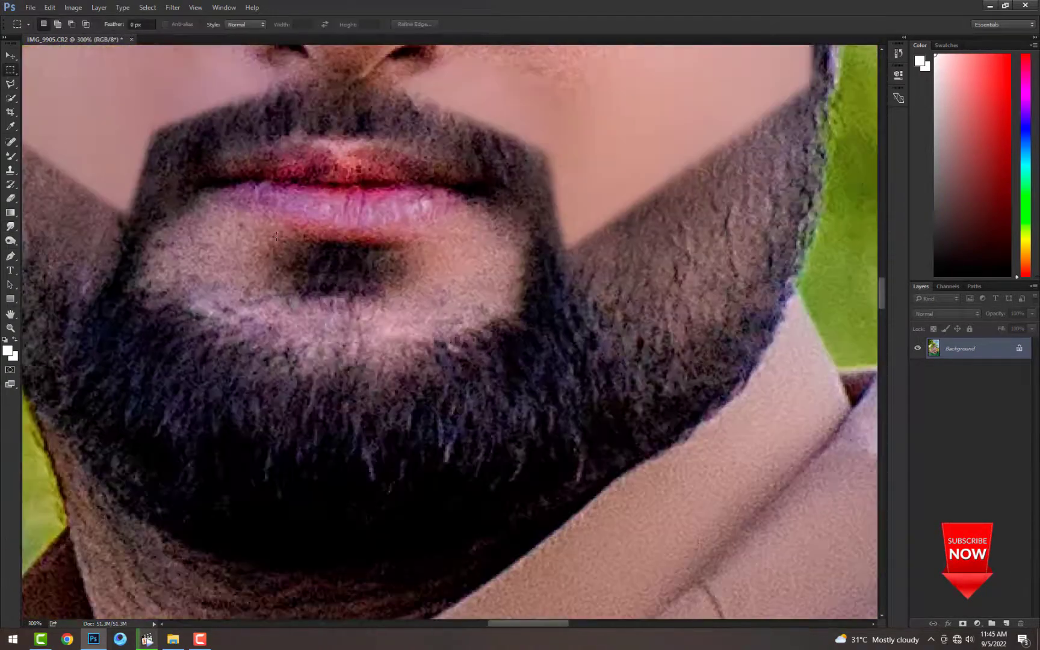
pyautogui.hotkey('shift', 'b')
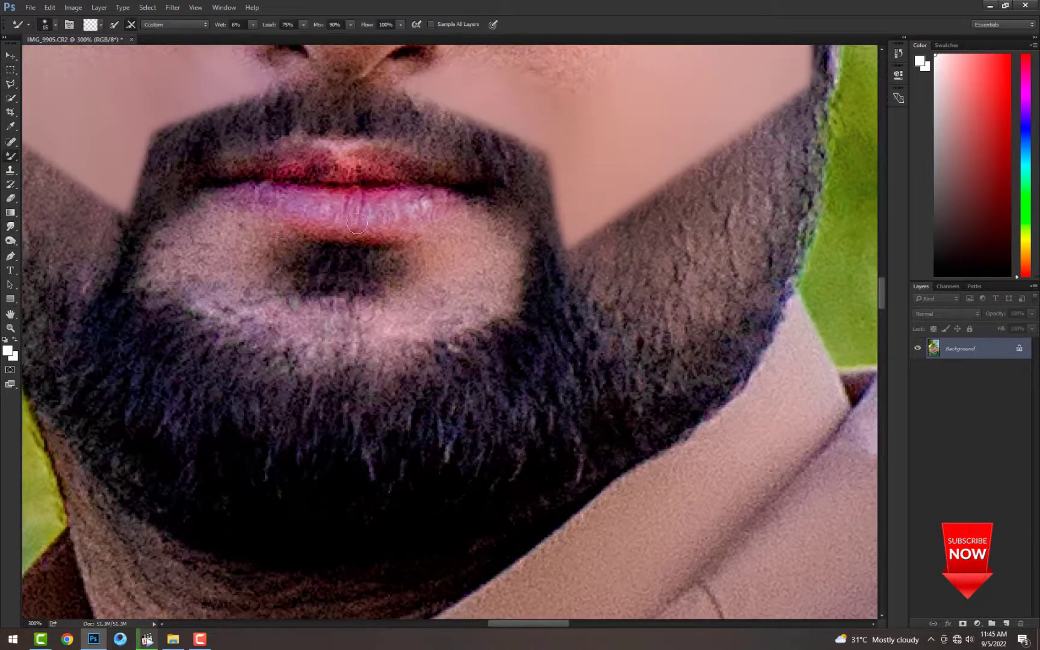
pyautogui.moveTo(436, 247); pyautogui.dragTo(466, 281)
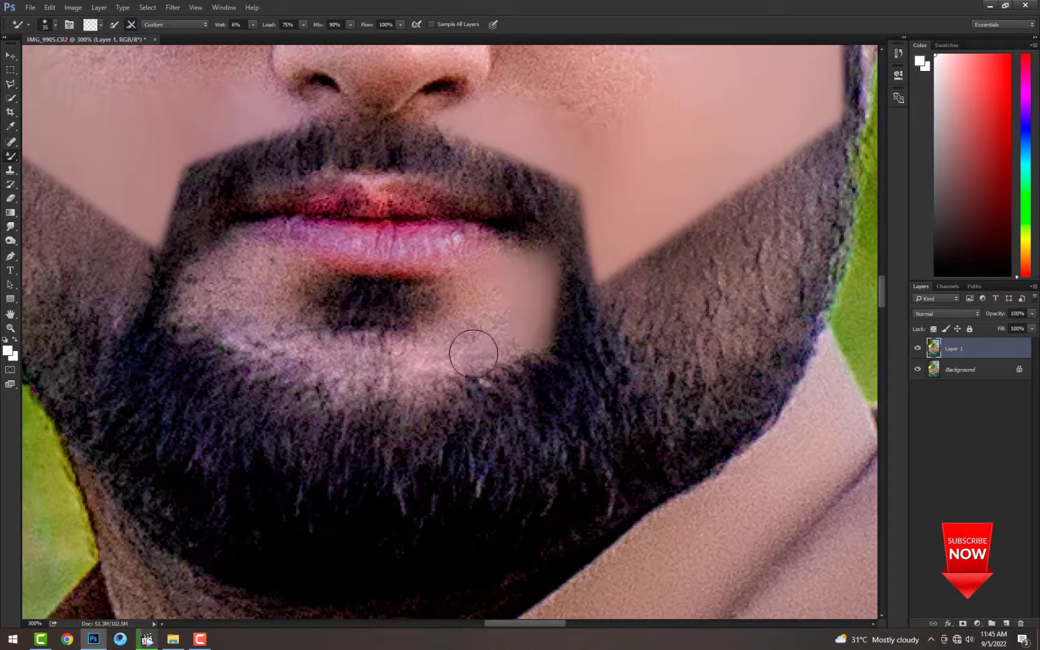
pyautogui.moveTo(473, 354)
pyautogui.mouseDown()
pyautogui.moveTo(440, 363)
pyautogui.moveTo(478, 291)
pyautogui.moveTo(480, 325)
pyautogui.moveTo(440, 342)
pyautogui.moveTo(494, 311)
pyautogui.moveTo(521, 357)
pyautogui.moveTo(533, 296)
pyautogui.moveTo(439, 339)
pyautogui.mouseUp()
pyautogui.hscroll(-5, 476, 318)
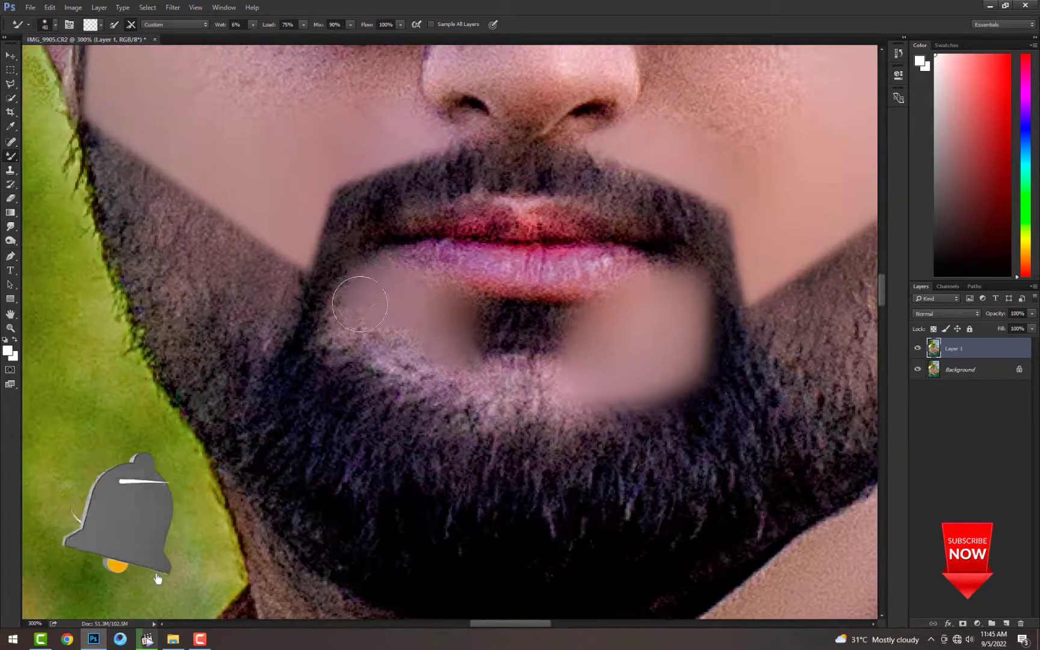
pyautogui.moveTo(360, 304)
pyautogui.mouseDown()
pyautogui.moveTo(483, 370)
pyautogui.moveTo(424, 324)
pyautogui.moveTo(624, 397)
pyautogui.moveTo(395, 338)
pyautogui.mouseUp()
pyautogui.press('[')
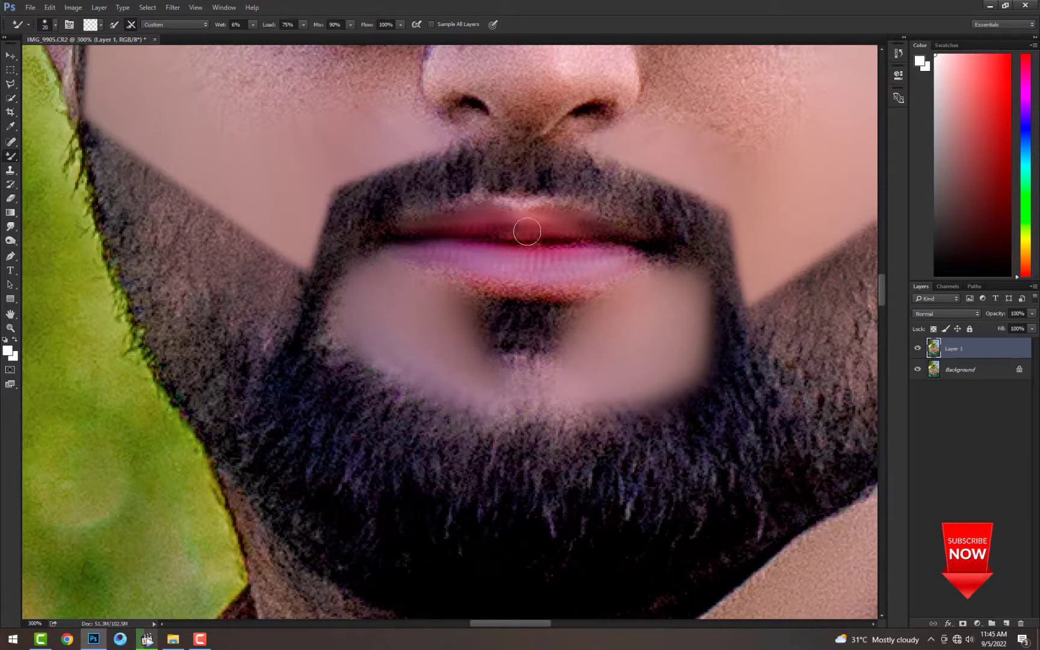
# Smooth the nose and the skin beneath the D3-marked lens with the Mixer Brush, resizing the brush to suit each area
pyautogui.press('h')
pyautogui.moveTo(510, 283); pyautogui.dragTo(534, 480)
pyautogui.press(']')
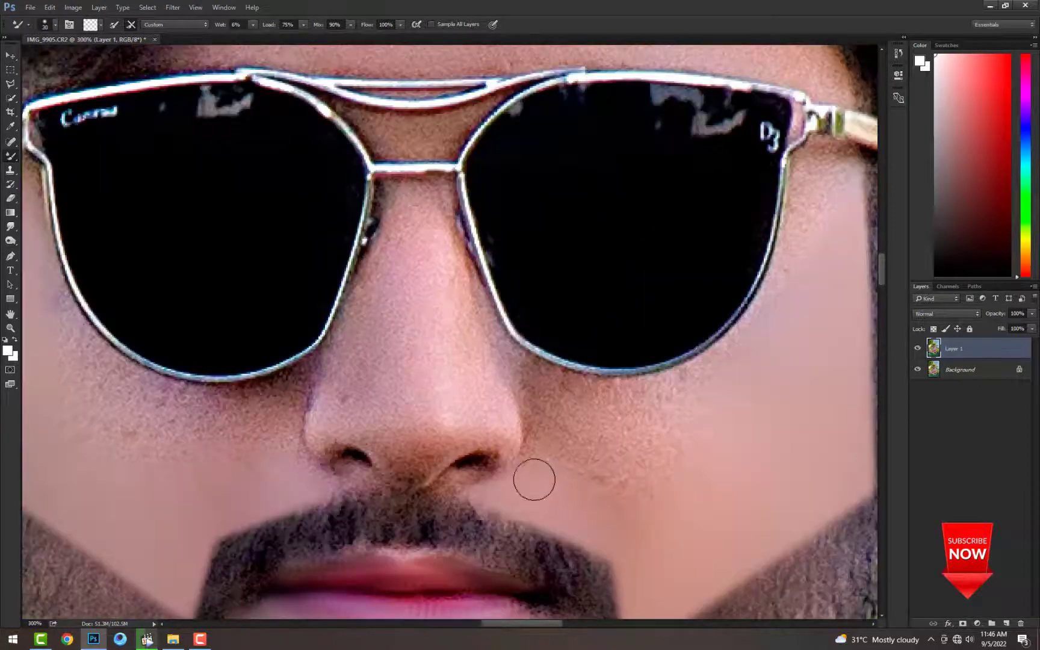
pyautogui.press('[')
pyautogui.press('[')
pyautogui.press('[')
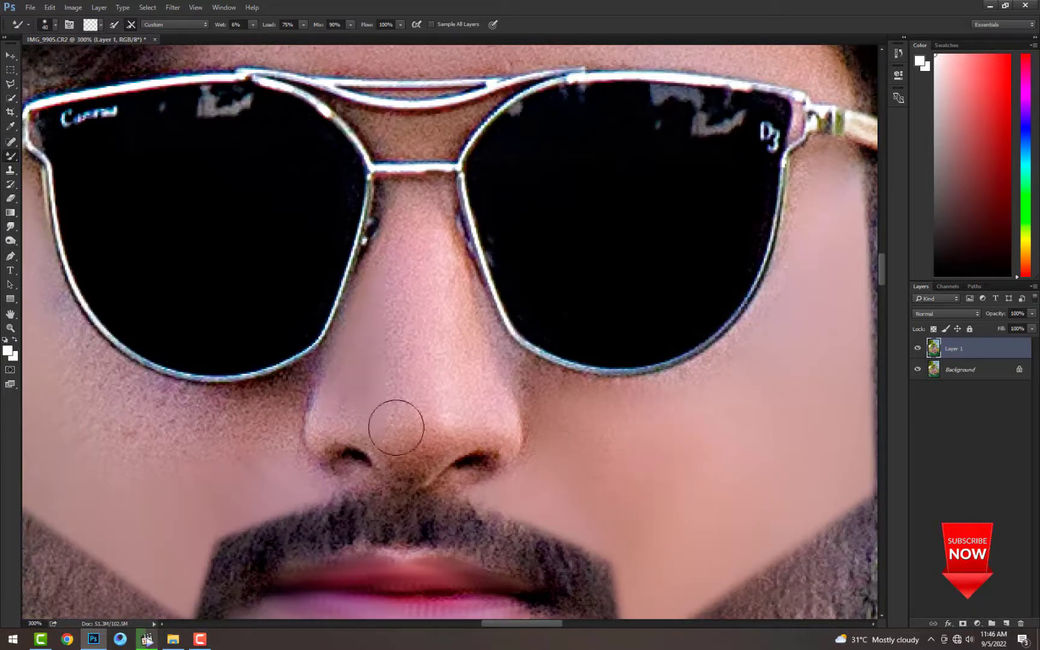
# Blend the grainy skin beside the nose and under the other sunglasses lens with the Mixer Brush
pyautogui.moveTo(369, 475)
pyautogui.mouseDown()
pyautogui.moveTo(509, 446)
pyautogui.moveTo(518, 464)
pyautogui.mouseUp()
pyautogui.press('[')
pyautogui.press('[')
pyautogui.press('[')
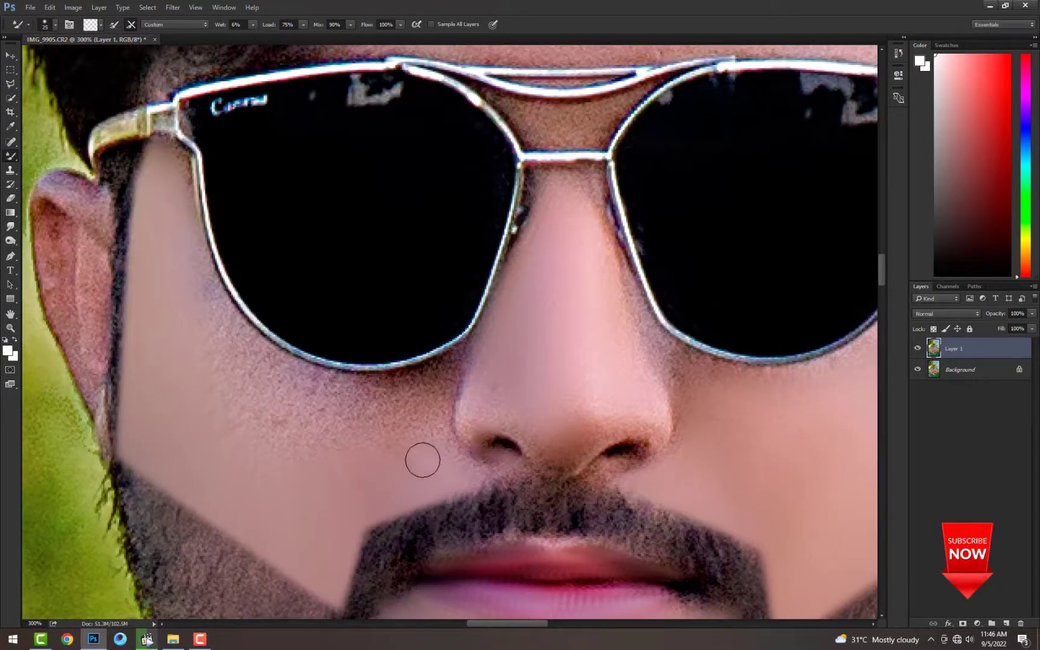
pyautogui.press(']')
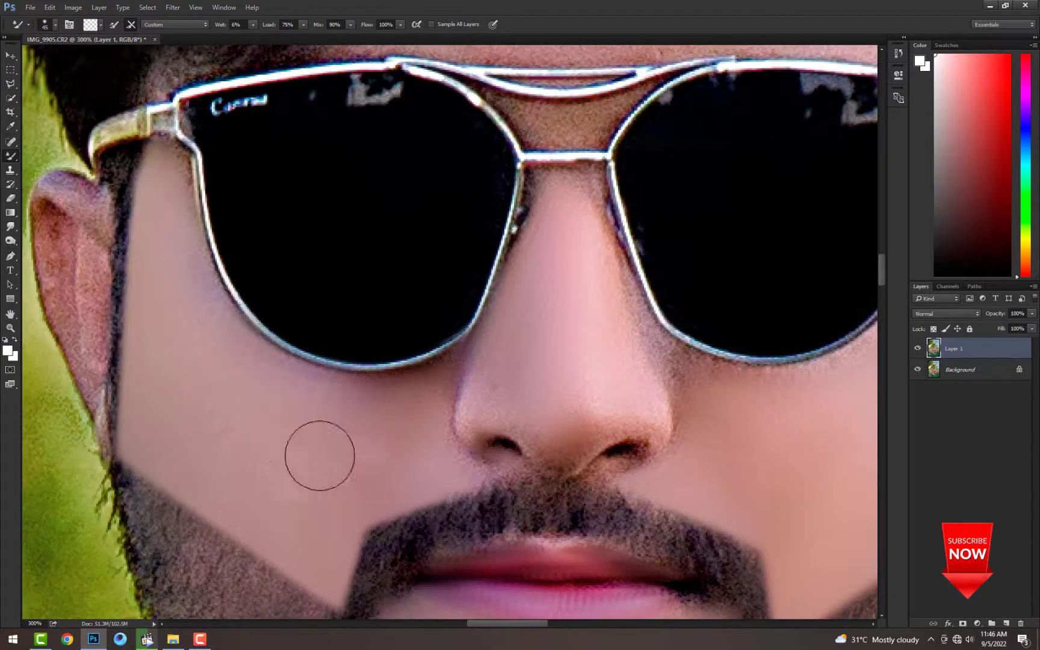
# Smooth the forehead skin between the hairline and sunglasses with the Mixer Brush enlarged to about 80 pixels
pyautogui.scroll(6, 357, 304)
pyautogui.press(']')
pyautogui.press(']')
pyautogui.press(']')
pyautogui.press(']')
pyautogui.press(']')
pyautogui.press(']')
pyautogui.press(']')
pyautogui.press(']')
pyautogui.press(']')
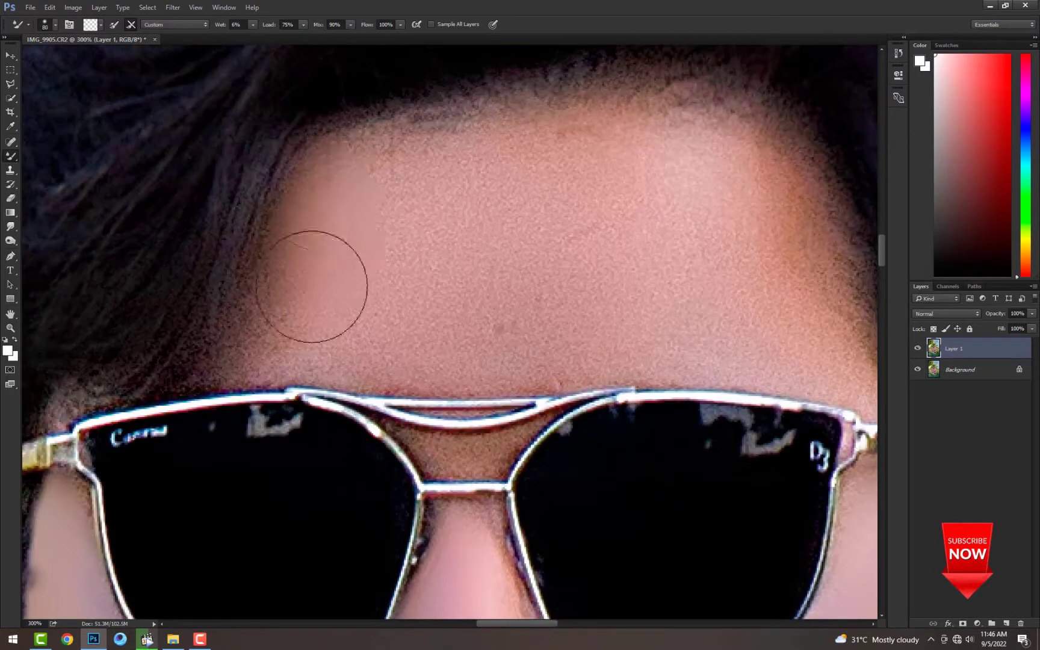
pyautogui.moveTo(717, 286); pyautogui.dragTo(378, 209)
pyautogui.press('[')
pyautogui.press('[')
pyautogui.press('[')
# Smooth the skin of the ear beside the D3-marked lens with a small Mixer Brush of about 25 pixels
pyautogui.moveTo(596, 510); pyautogui.dragTo(476, 227)
pyautogui.press('[')
pyautogui.press('[')
pyautogui.press('[')
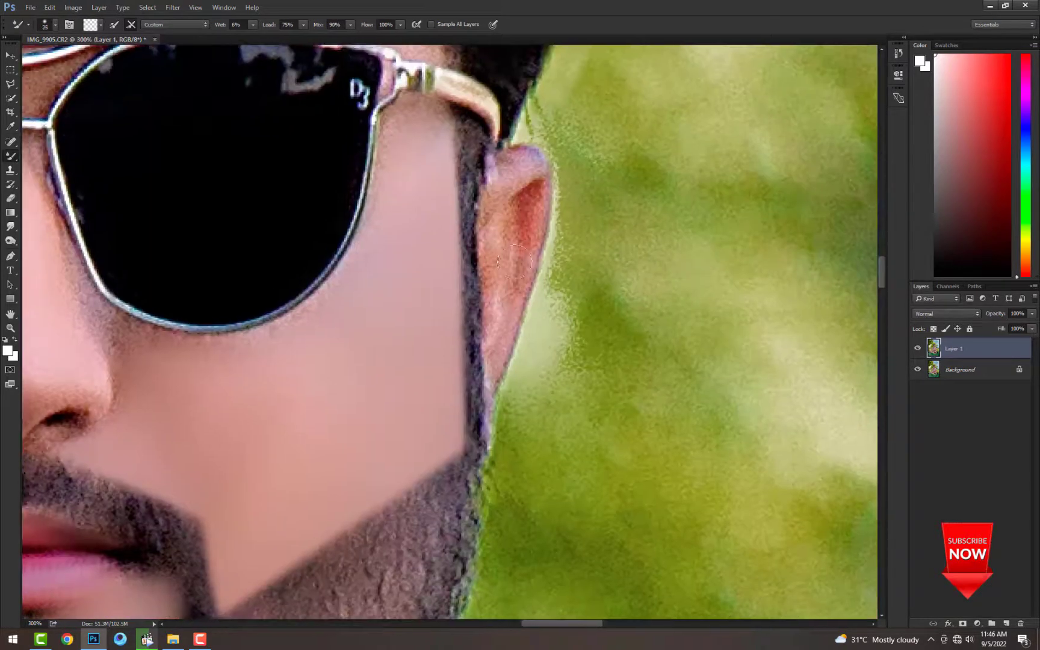
pyautogui.press('[')
pyautogui.press('[')
pyautogui.moveTo(253, 289); pyautogui.dragTo(560, 297)
# Smooth the neck skin below the beard with the Mixer Brush and merge the retouched layer into the background
pyautogui.hotkey('ctrl', '0')
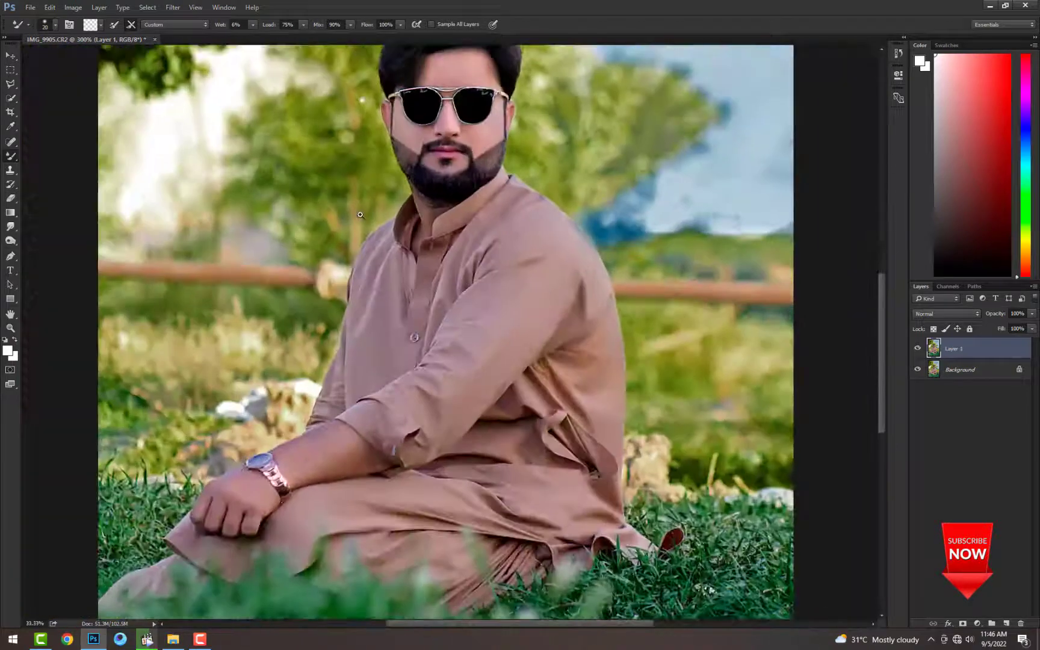
pyautogui.scroll(3, 398, 282)
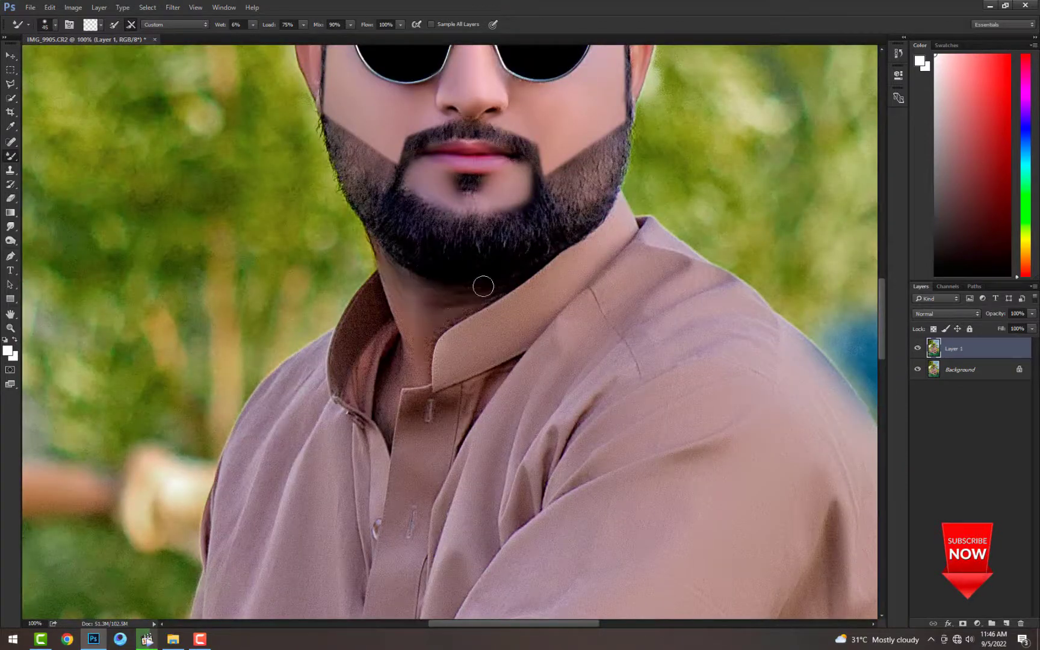
pyautogui.scroll(-3, 398, 386)
pyautogui.hotkey('ctrl', 'e')
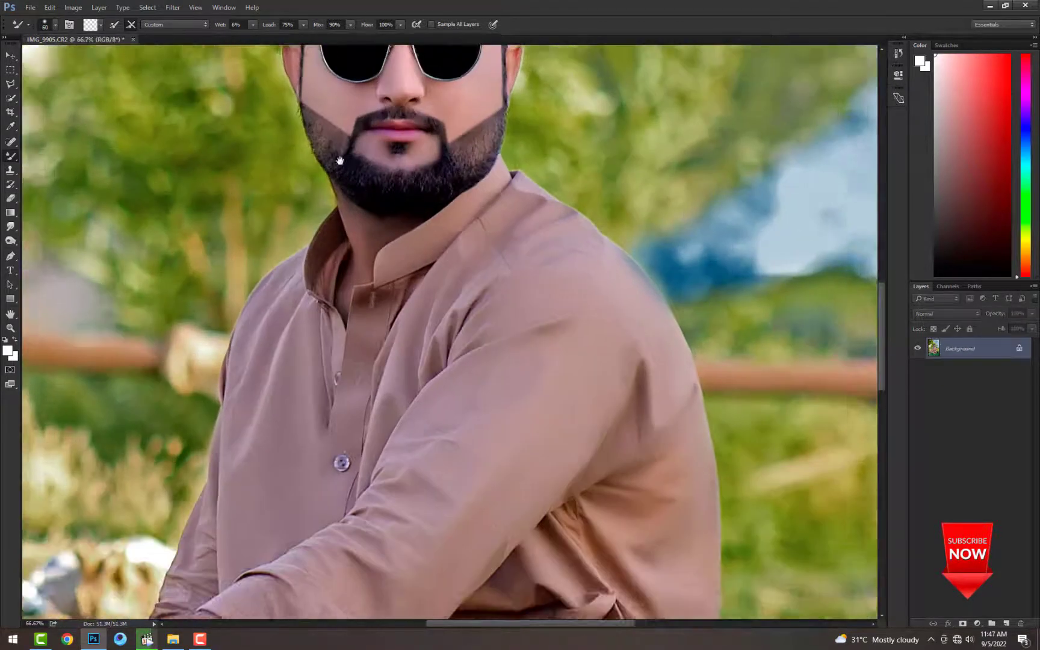
# Use Liquify at pressure 26 with a 60-pixel brush to push the beard edge inward on one side of the chin
pyautogui.hotkey('ctrl', 'shift', 'x')
pyautogui.scroll(5, 497, 427)
pyautogui.scroll(-2, 497, 427)
pyautogui.press('[')
pyautogui.press('[')
pyautogui.press('[')
pyautogui.press('[')
pyautogui.press('[')
pyautogui.press('[')
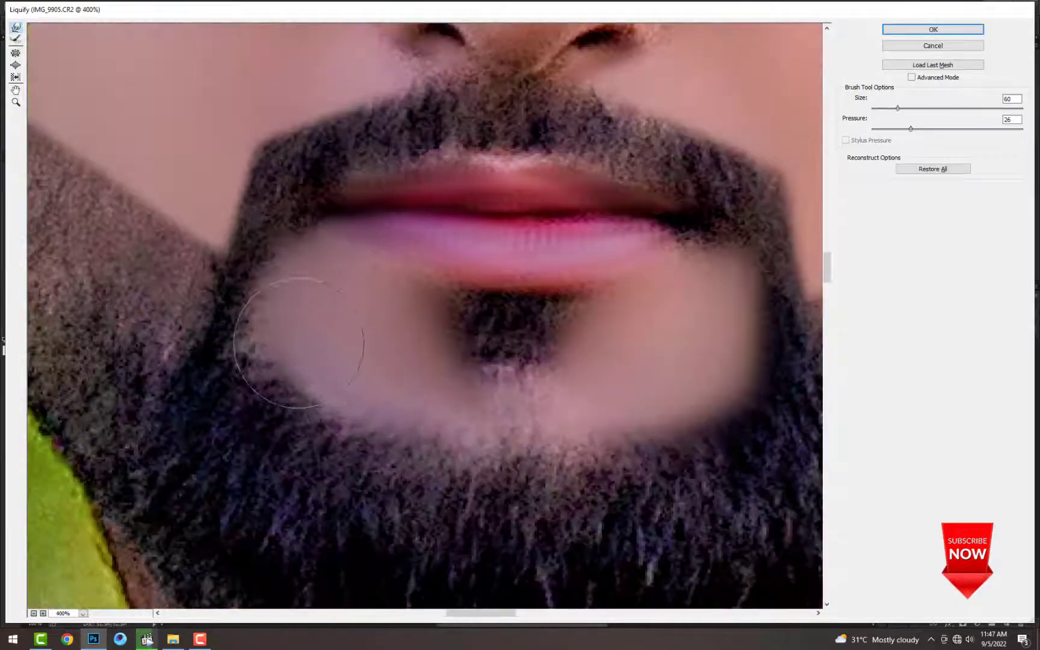
pyautogui.moveTo(261, 252)
pyautogui.mouseDown()
pyautogui.moveTo(268, 320)
pyautogui.moveTo(282, 361)
pyautogui.mouseUp()
pyautogui.press('[')
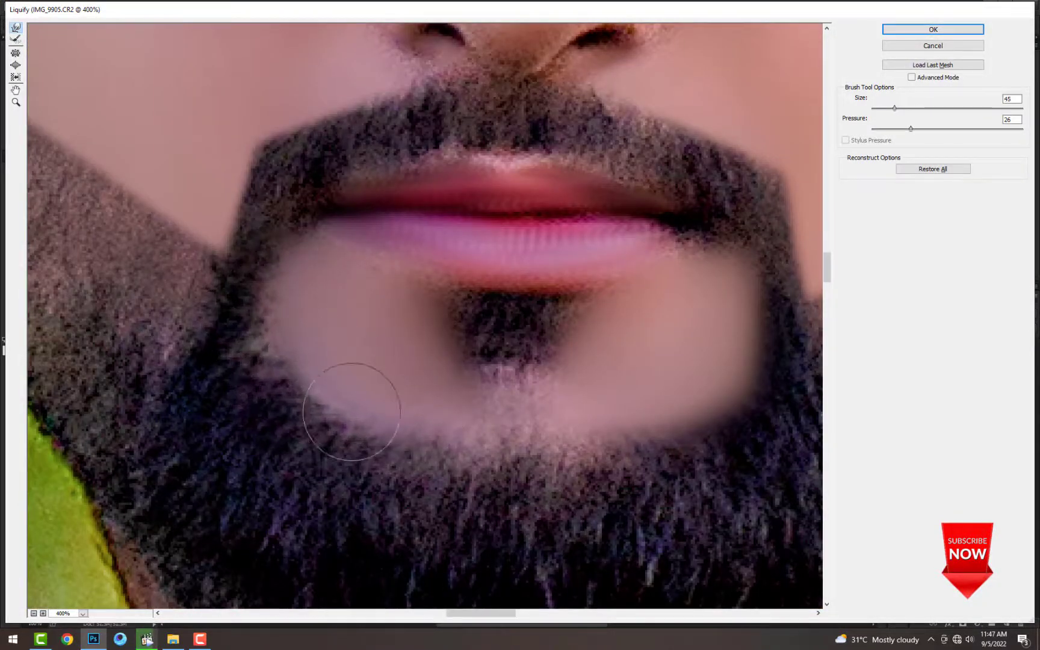
# Reshape the beard edge on the other side of the chin with a 45-pixel brush and apply Liquify
pyautogui.moveTo(702, 396); pyautogui.dragTo(416, 367)
pyautogui.press(']')
pyautogui.press('[')
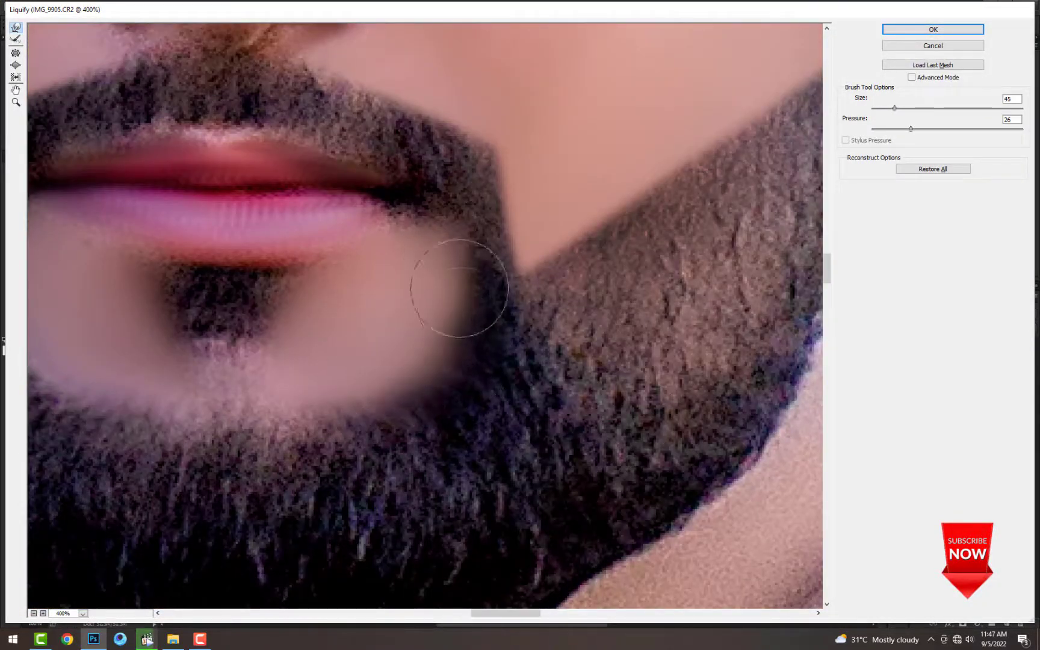
pyautogui.moveTo(330, 404); pyautogui.dragTo(436, 378)
pyautogui.scroll(-3, 437, 377)
pyautogui.press('Return')
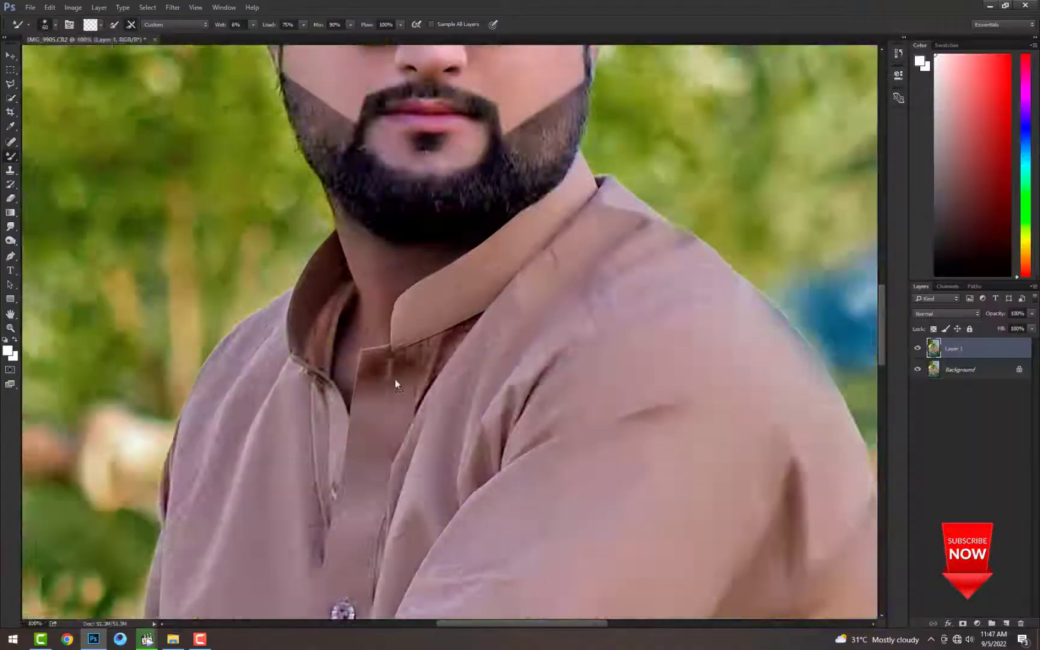
# Smooth the portrait on the duplicate layer with Portraiture's Smoothing: High preset and merge it into the background
pyautogui.scroll(-4, 395, 382)
pyautogui.scroll(4, 448, 275)
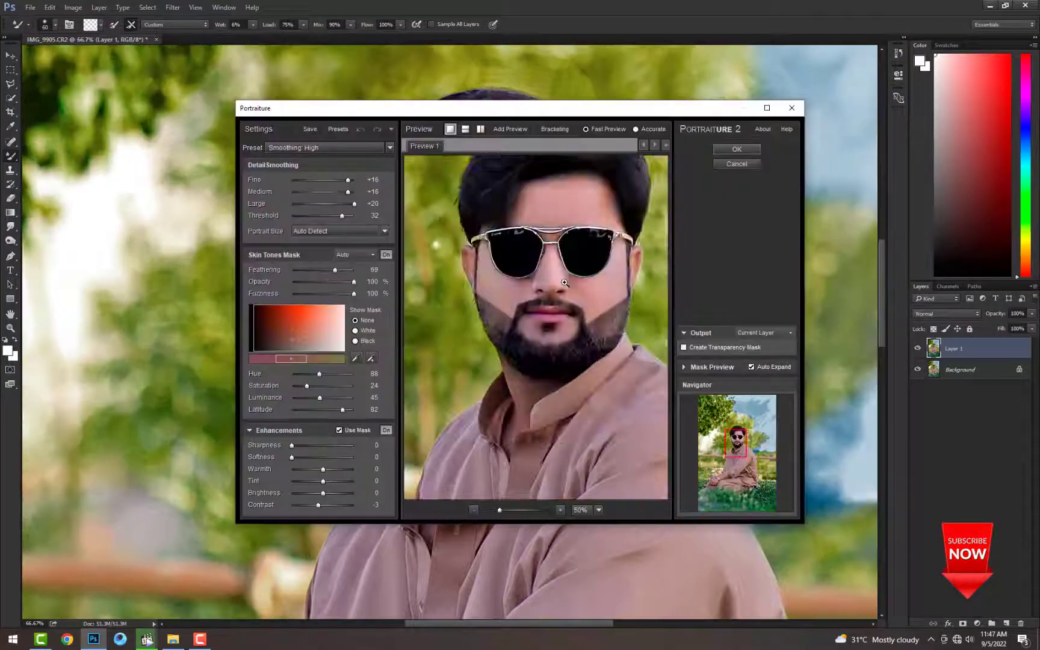
pyautogui.press('Return')
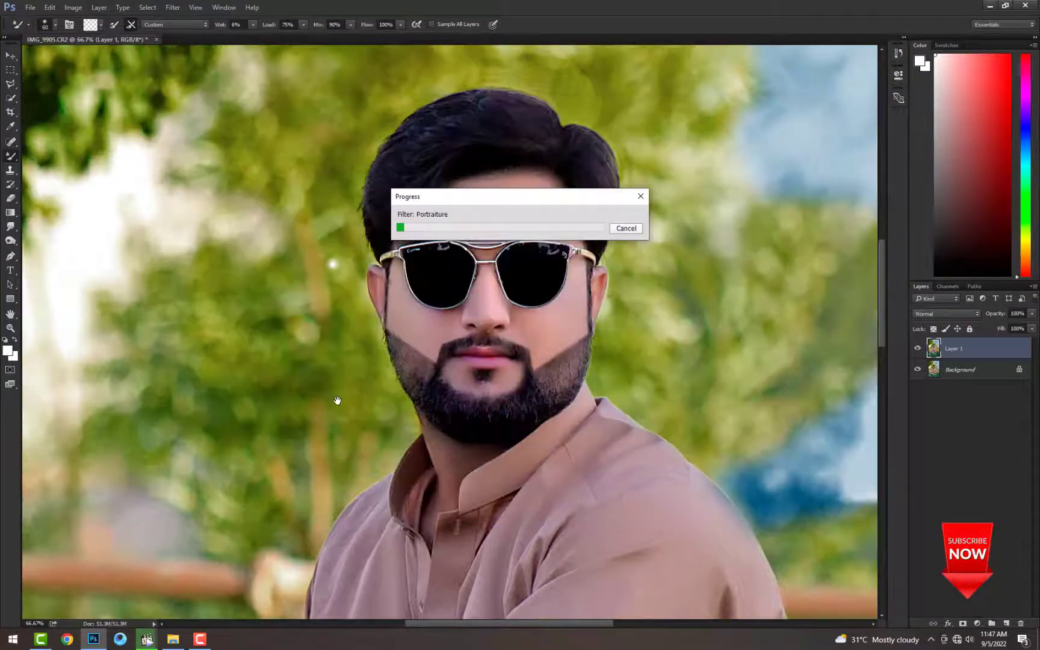
pyautogui.hotkey('ctrl', 'e')
# Open the portrait in the Camera Raw filter and set the luminance of Yellows to -56, Greens to -36 and Blues to -21
pyautogui.hotkey('ctrl', '0')
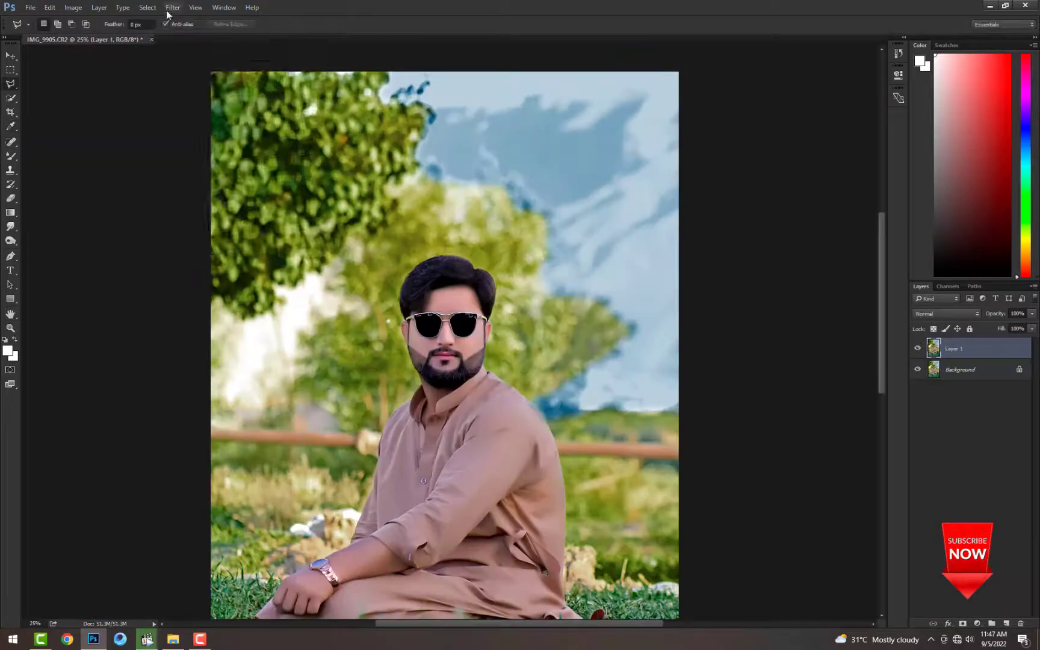
pyautogui.click(173, 7)
pyautogui.press('Escape')
pyautogui.hotkey('ctrl', 'shift', 'a')
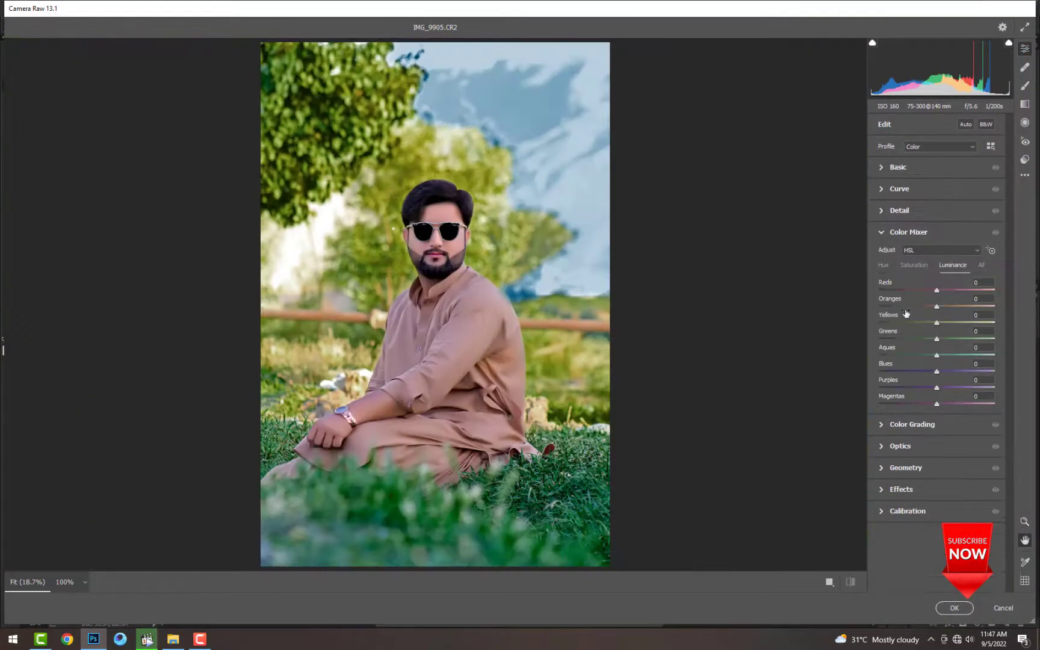
pyautogui.moveTo(925, 324); pyautogui.dragTo(902, 323)
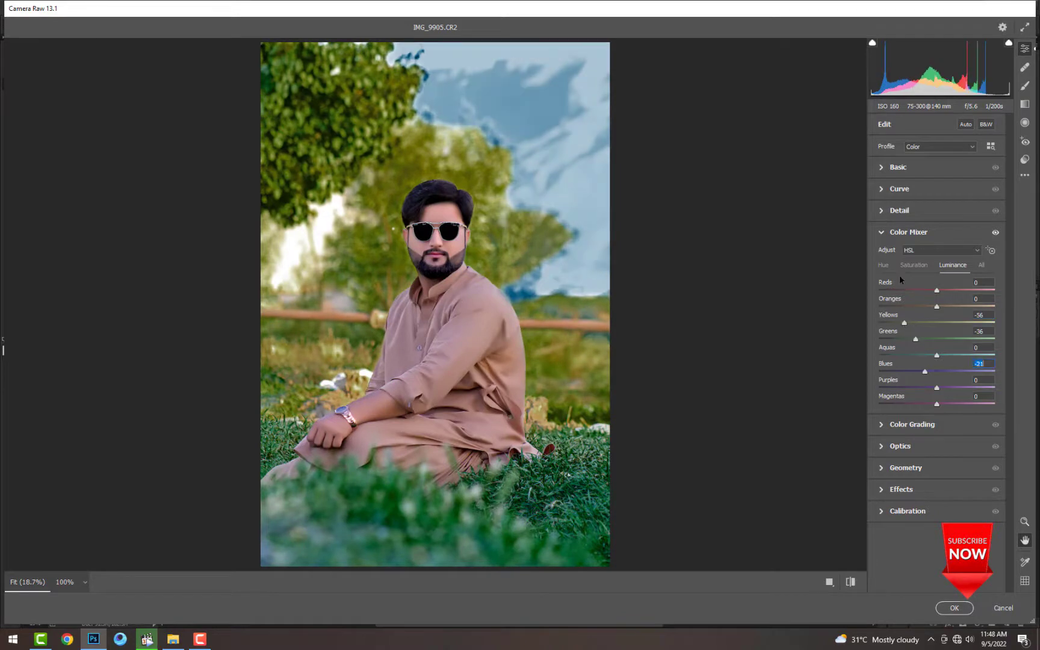
# Shift the Color Mixer hues to Aquas +64, Blues -44 and Purples -100 to tint the sky teal
pyautogui.moveTo(898, 374); pyautogui.dragTo(911, 374)
pyautogui.moveTo(937, 388); pyautogui.dragTo(874, 387)
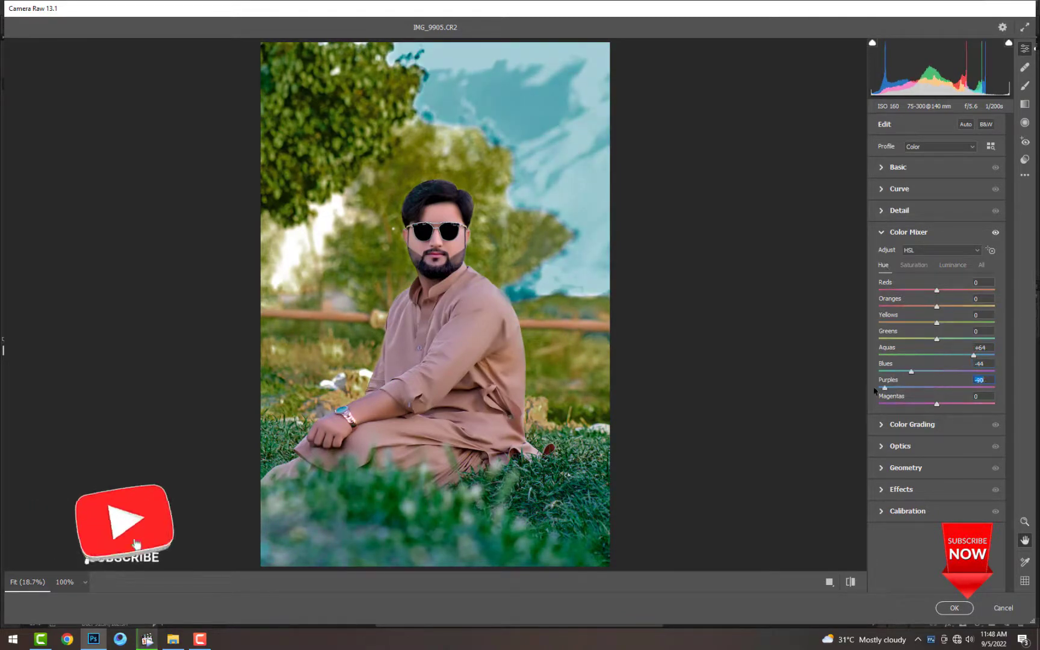
pyautogui.click(914, 265)
pyautogui.moveTo(937, 355); pyautogui.dragTo(1001, 341)
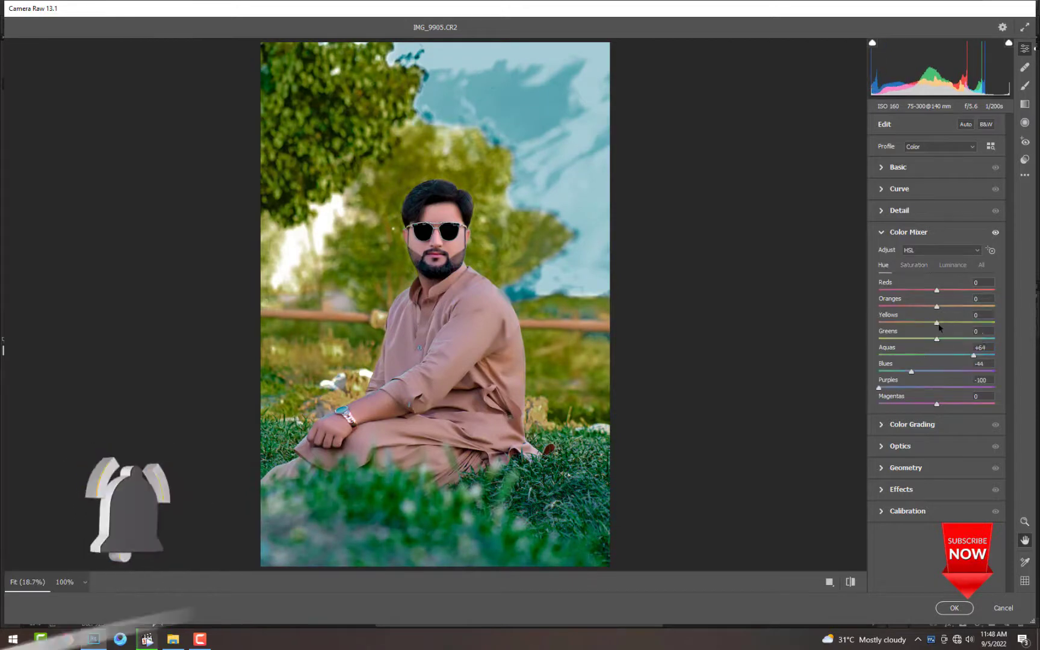
# Turn the foliage golden by setting the hue of Greens and Aquas to -100 and Yellows to +2
pyautogui.moveTo(938, 324); pyautogui.dragTo(942, 323)
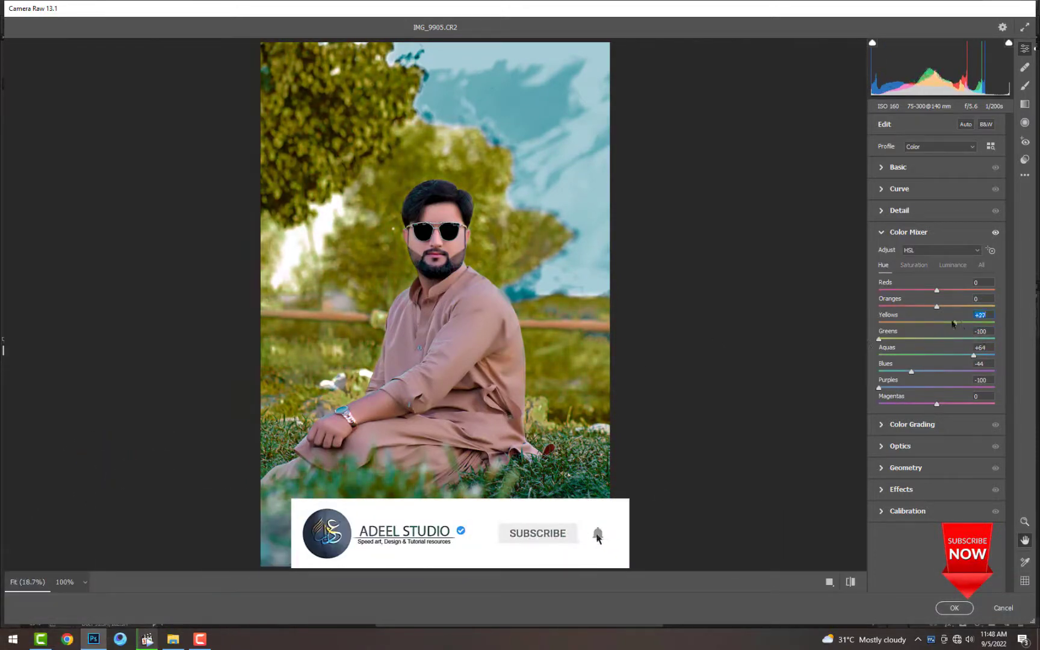
pyautogui.press('Tab')
pyautogui.moveTo(912, 356); pyautogui.dragTo(861, 360)
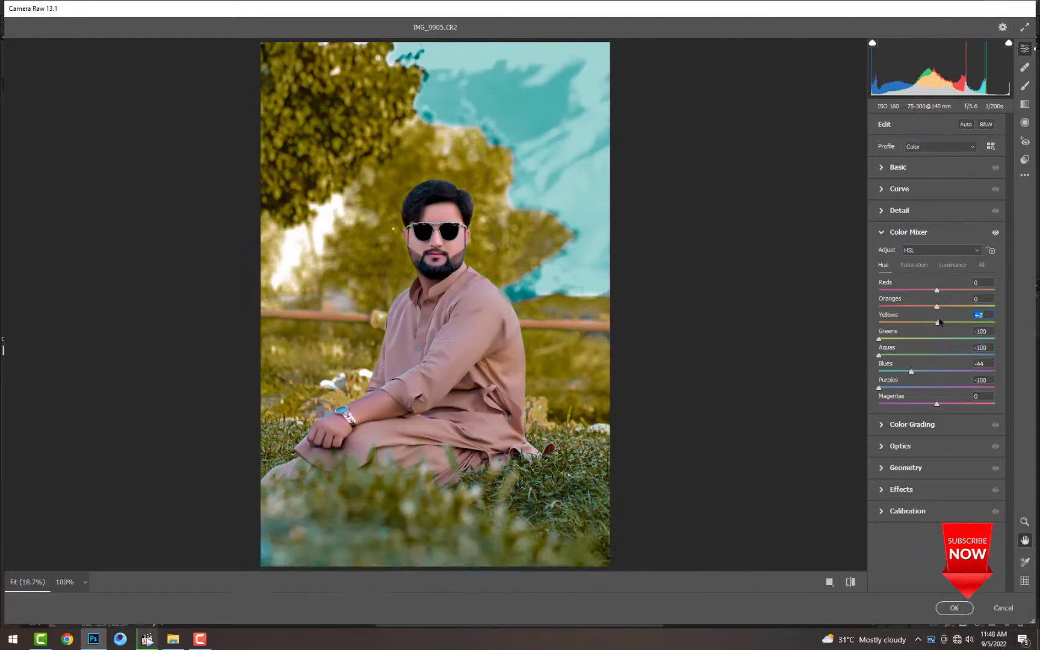
# Set Exposure to +0.35, Contrast +9, Highlights -19, Shadows +7 and Texture -36, and check the detail up close
pyautogui.click(899, 167)
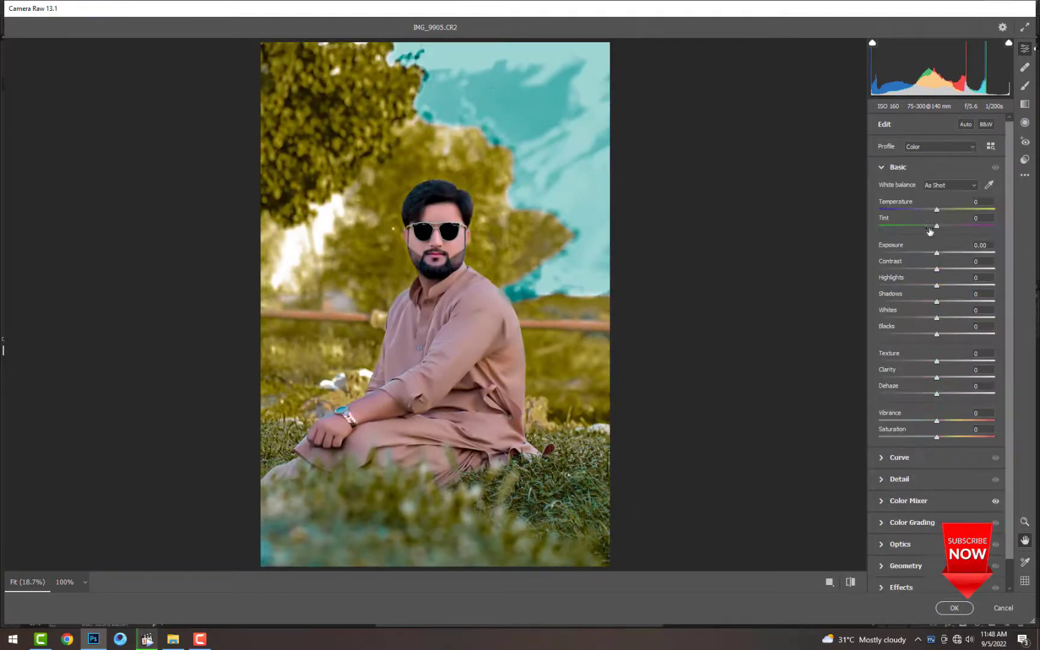
pyautogui.moveTo(937, 252); pyautogui.dragTo(953, 295)
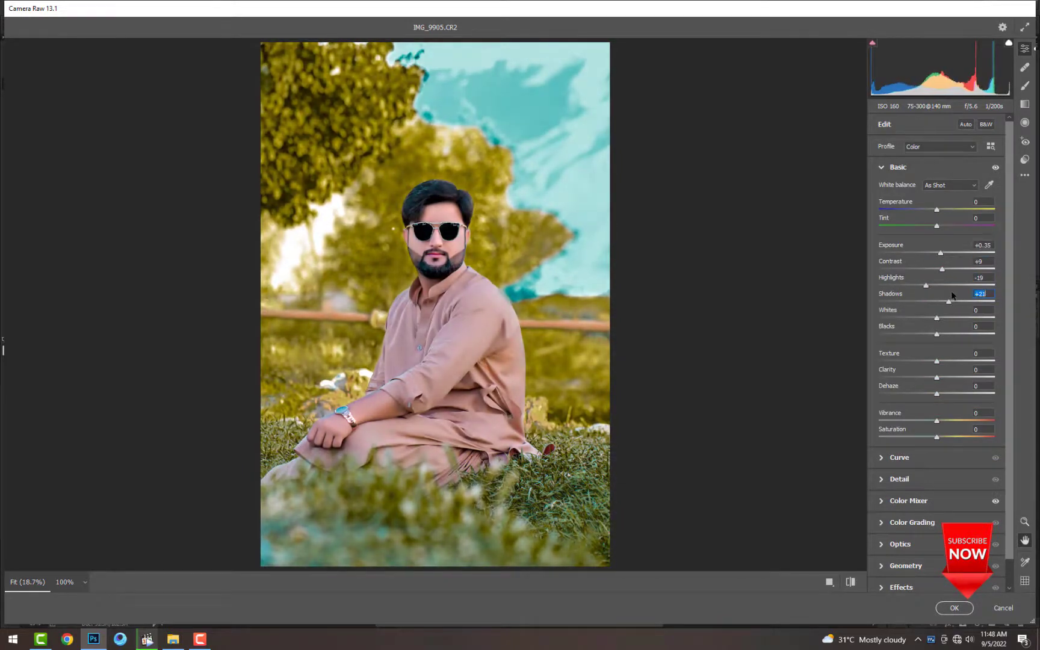
pyautogui.moveTo(916, 352); pyautogui.dragTo(917, 352)
pyautogui.scroll(5, 422, 319)
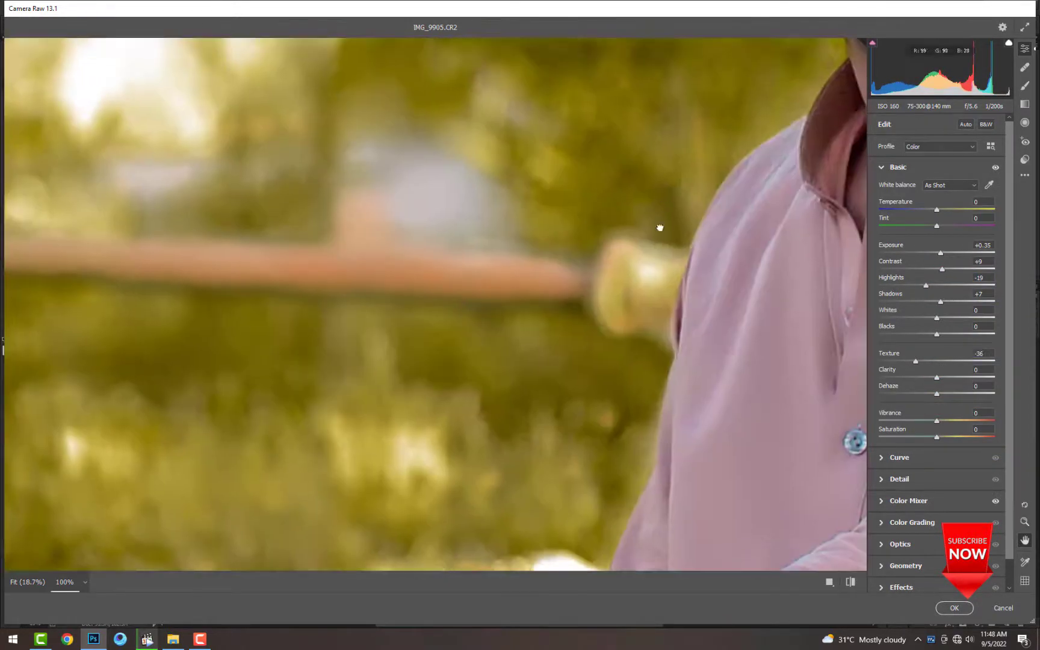
pyautogui.moveTo(660, 227); pyautogui.dragTo(289, 512)
pyautogui.scroll(-5, 458, 246)
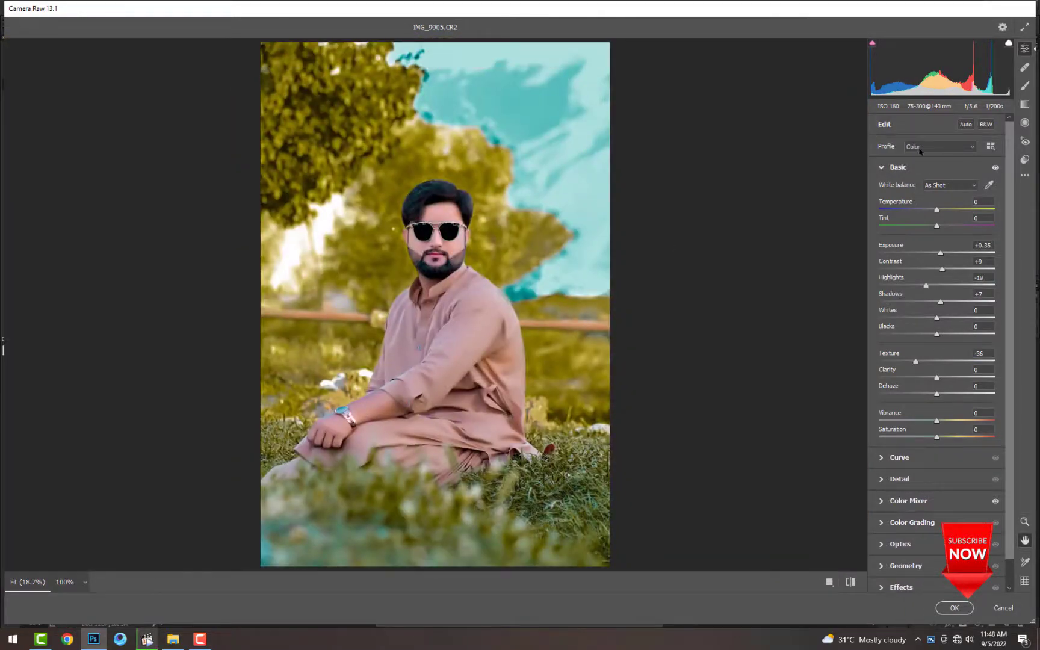
# Darken the foliage and sky by setting luminance to Yellows -57, Greens -65 and Aquas -38
pyautogui.click(908, 501)
pyautogui.click(913, 265)
pyautogui.click(954, 265)
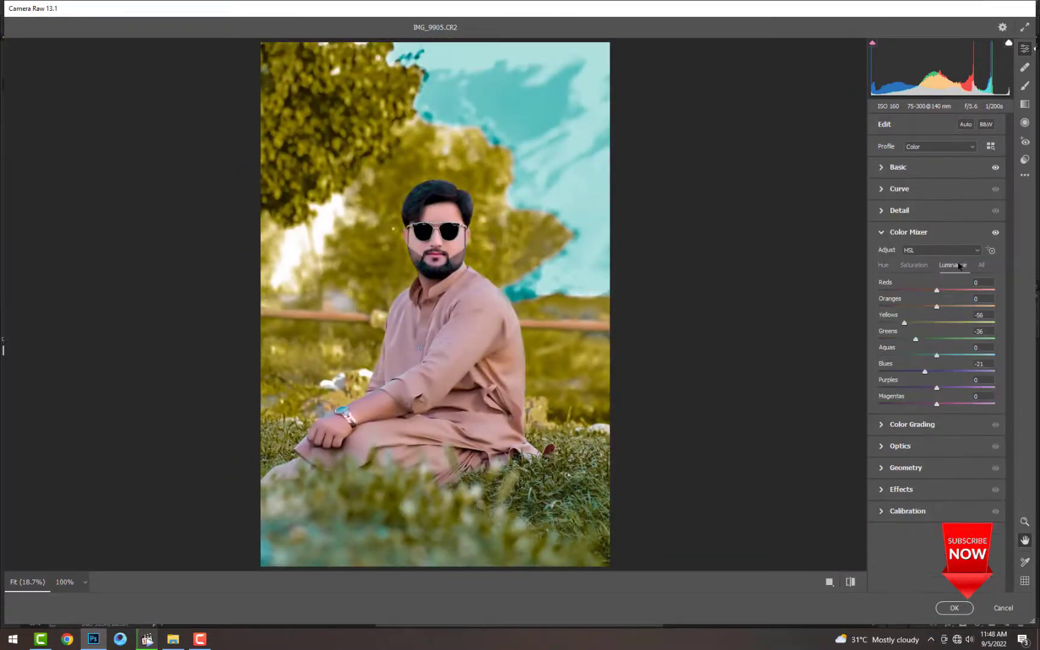
pyautogui.moveTo(916, 339); pyautogui.dragTo(903, 339)
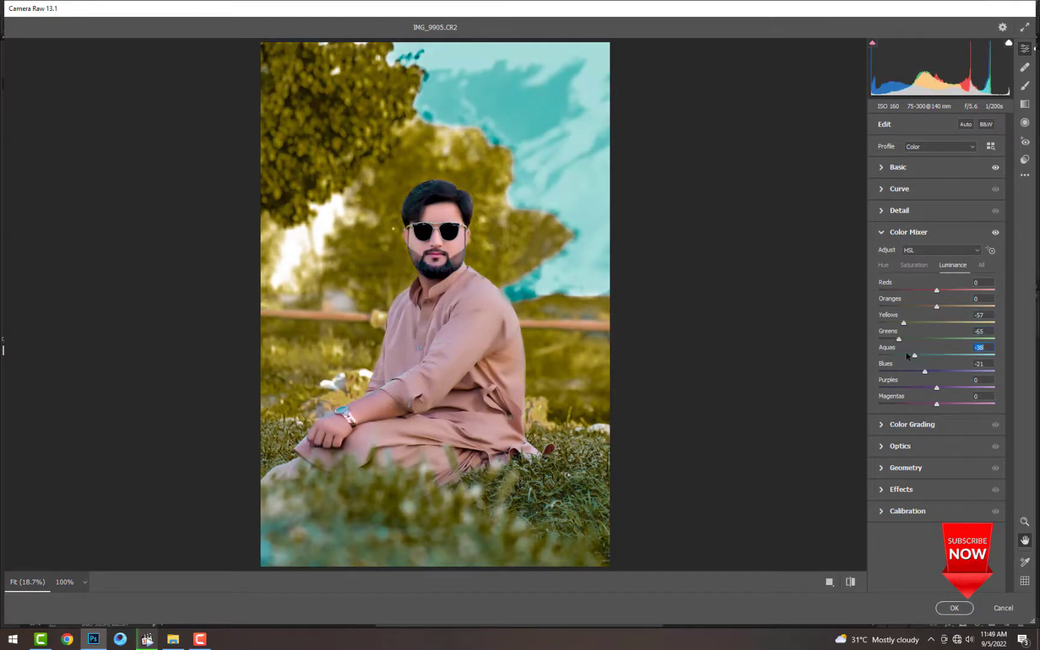
# Mute the sky with saturation of Aquas -64 and Blues -36, and set the hue of Yellows to +7 and Blues to -6
pyautogui.click(916, 268)
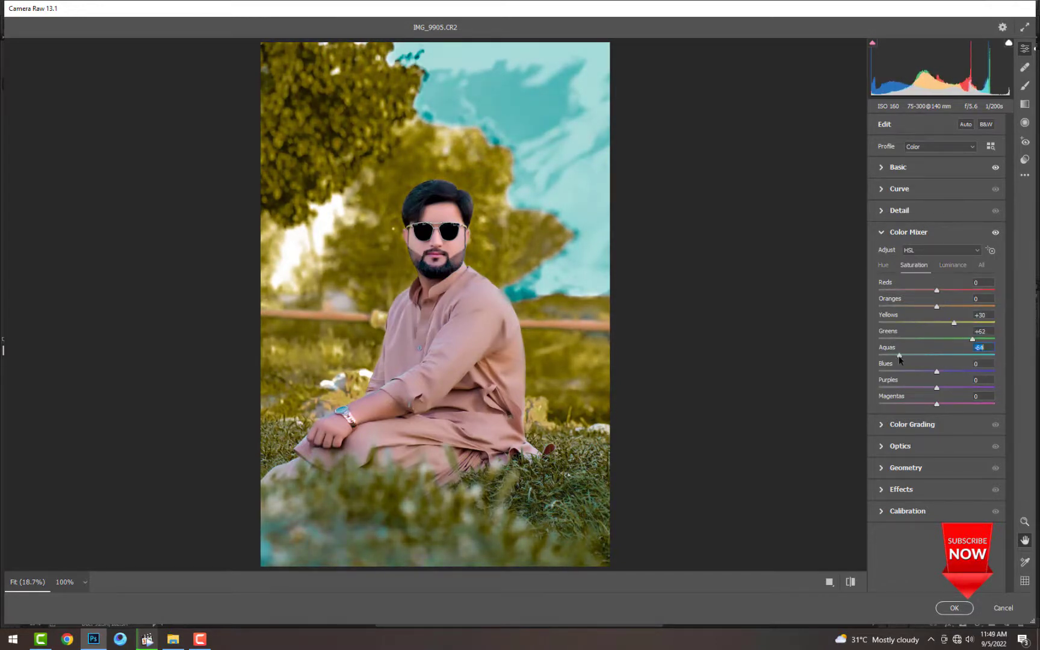
pyautogui.moveTo(906, 369); pyautogui.dragTo(927, 370)
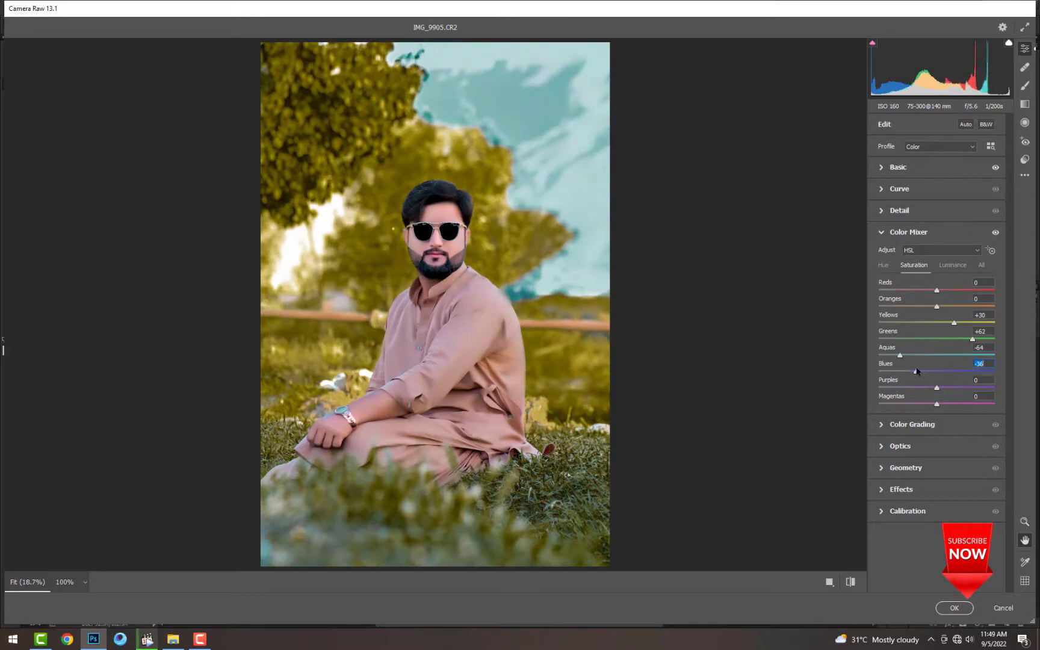
pyautogui.click(882, 266)
pyautogui.click(958, 355)
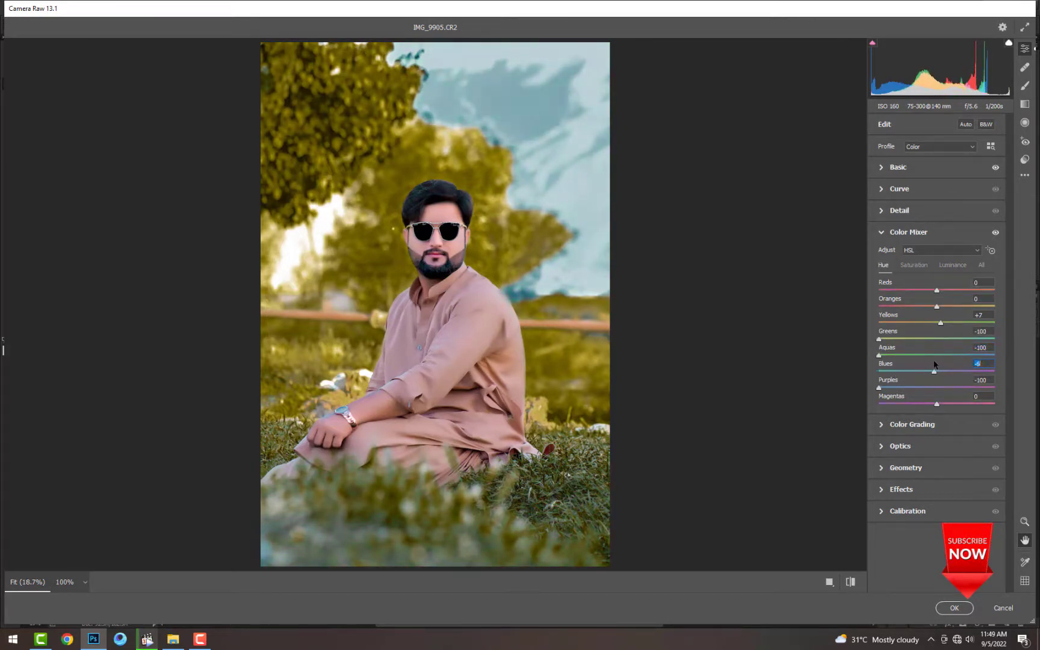
# Set Whites to +22, add a dark vignette around the image edges and apply the Camera Raw changes
pyautogui.doubleClick(426, 303)
pyautogui.doubleClick(448, 300)
pyautogui.click(884, 169)
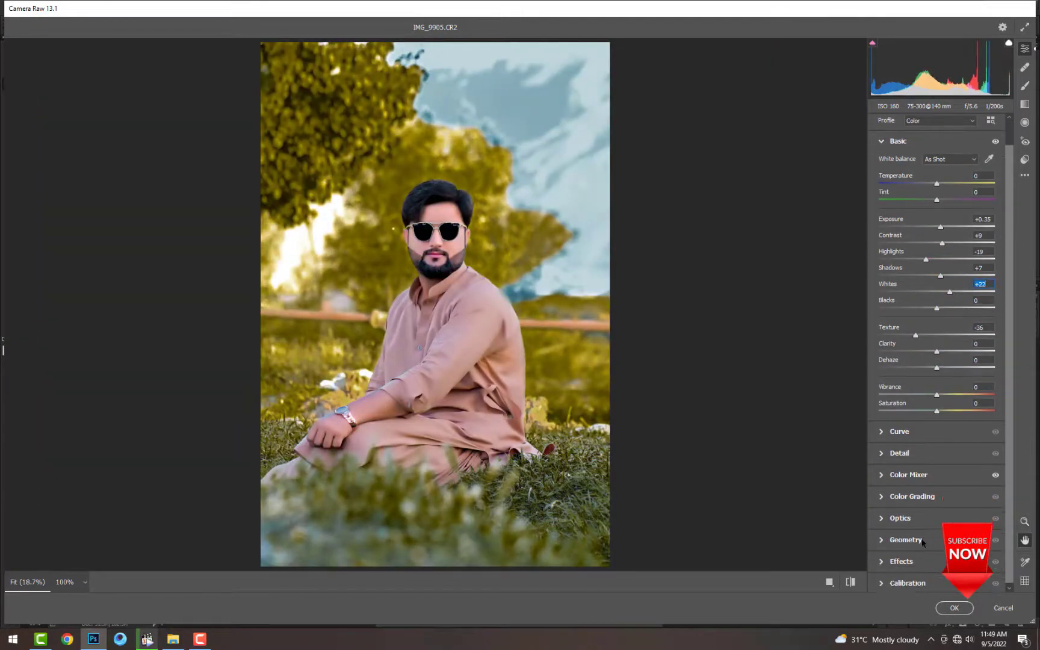
pyautogui.click(902, 587)
pyautogui.click(915, 366)
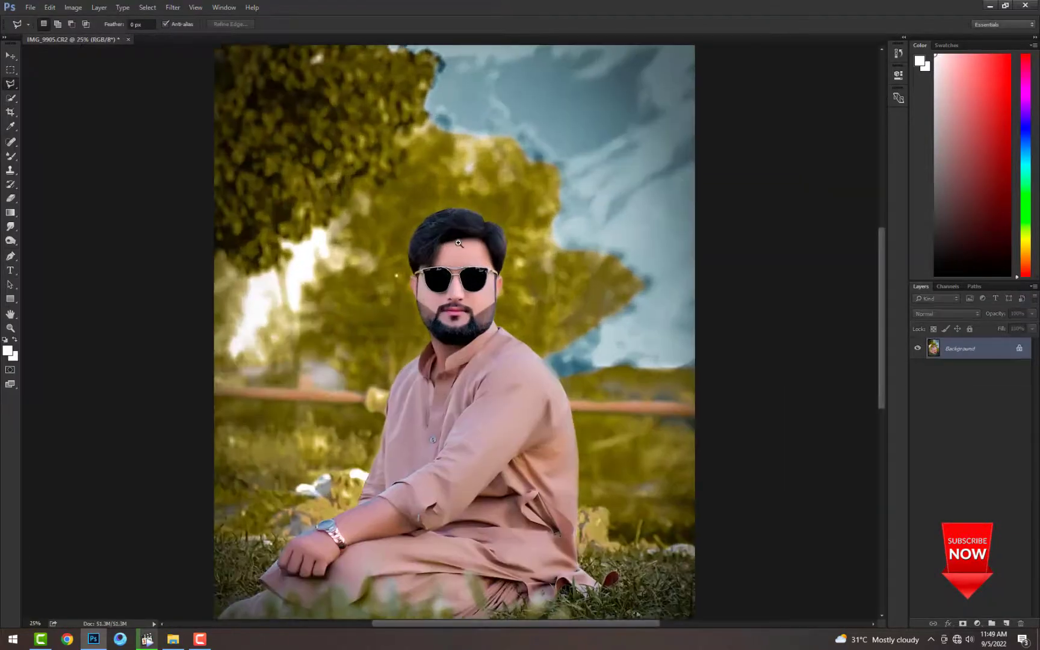
# Brighten the shadowed neck below the beard with the Dodge tool on Midtones at 58% exposure
pyautogui.click(459, 244)
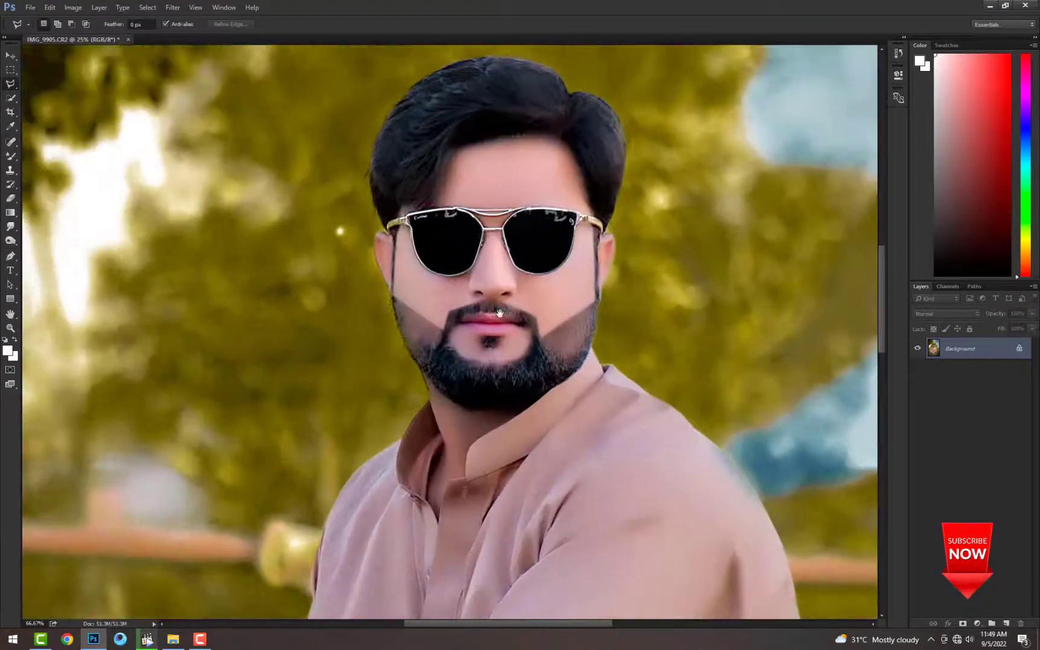
pyautogui.click(10, 240)
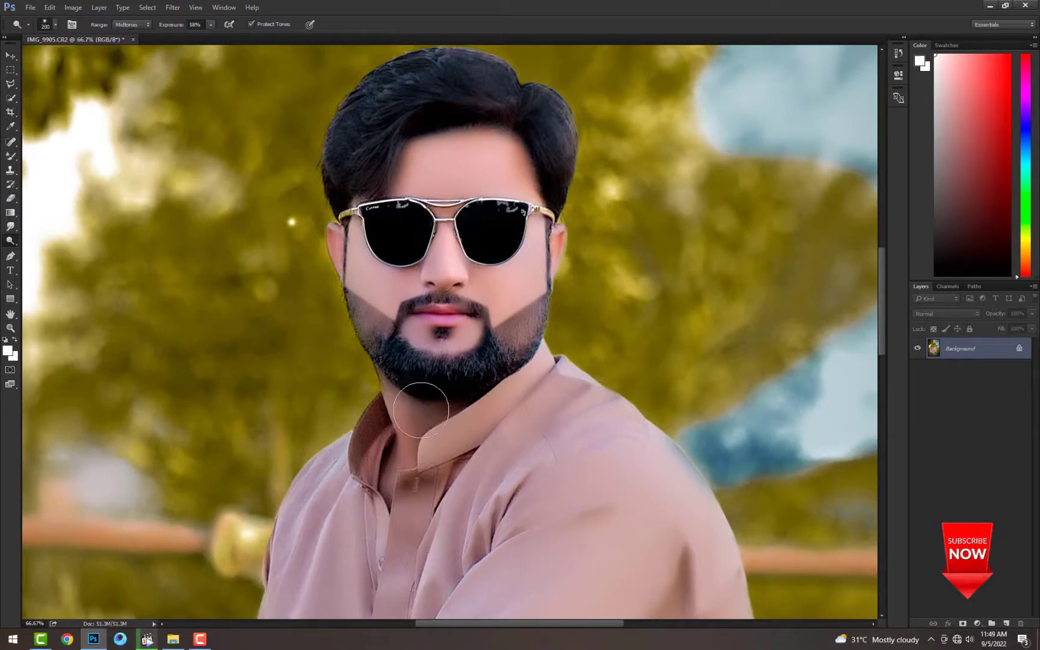
pyautogui.moveTo(421, 410); pyautogui.dragTo(405, 453)
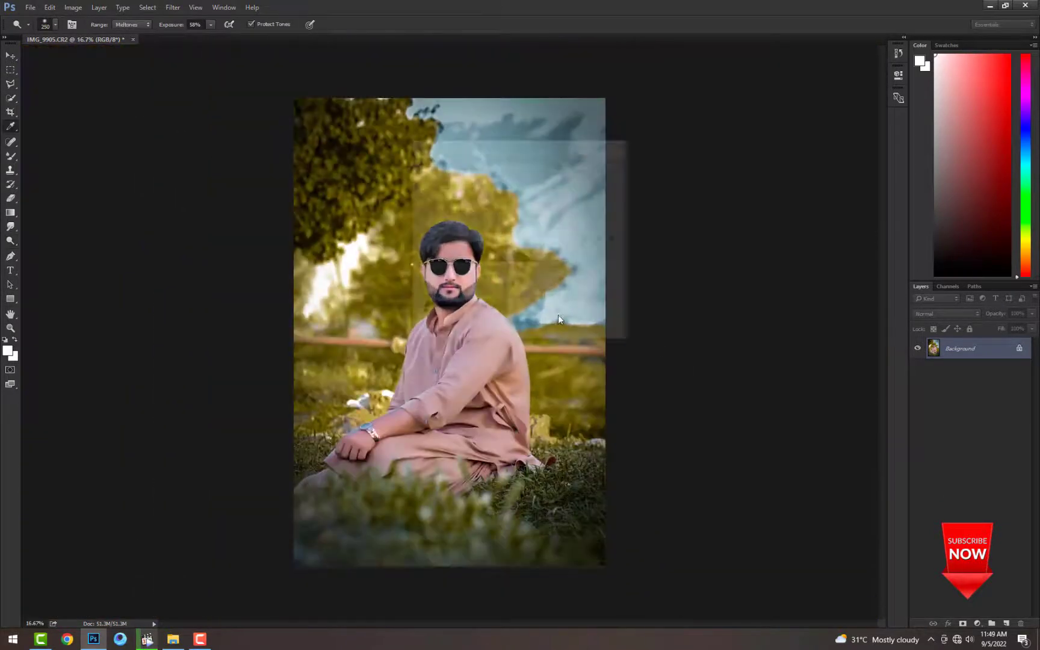
# Open the portrait in Liquify with a 45-pixel brush at pressure 26
pyautogui.hotkey('ctrl', 'l')
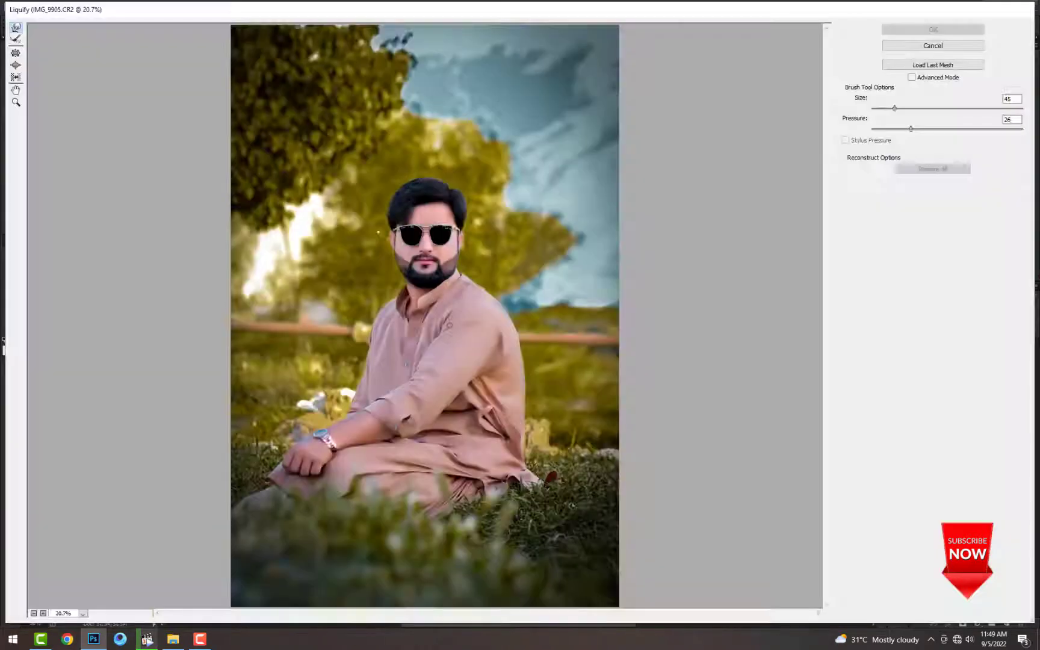
pyautogui.scroll(5, 380, 332)
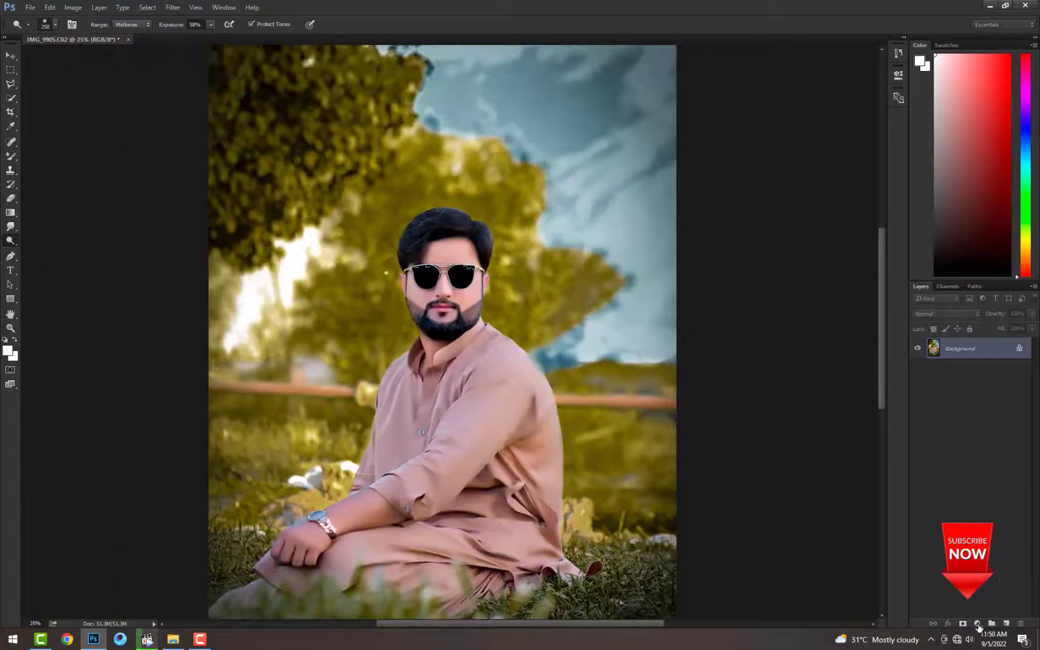
# Add a Selective Color adjustment layer and set Greens to Cyan -100% and Magenta +100%
pyautogui.keyDown('alt'); pyautogui.click(614, 141); pyautogui.keyUp('alt')
pyautogui.click(816, 113)
pyautogui.click(828, 139)
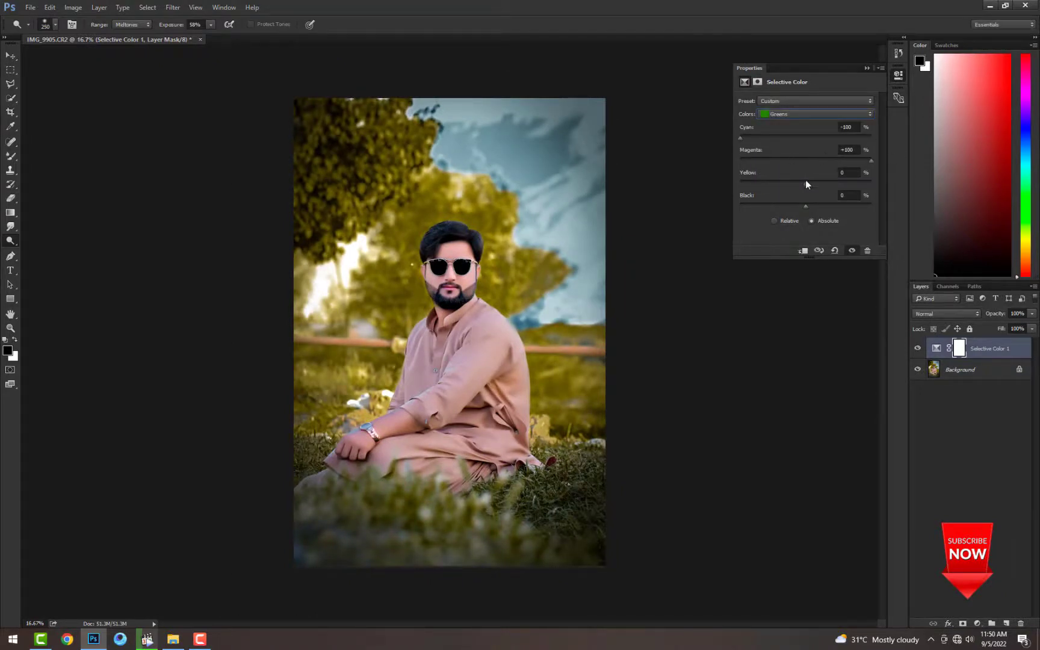
# Set the Selective Color Yellows to Cyan -5%, Magenta +18% and Yellow -22%, adjust their Black, and merge the adjustment into the background
pyautogui.click(791, 133)
pyautogui.moveTo(823, 139)
pyautogui.mouseDown()
pyautogui.moveTo(792, 135)
pyautogui.moveTo(809, 137)
pyautogui.moveTo(783, 165)
pyautogui.moveTo(827, 161)
pyautogui.mouseUp()
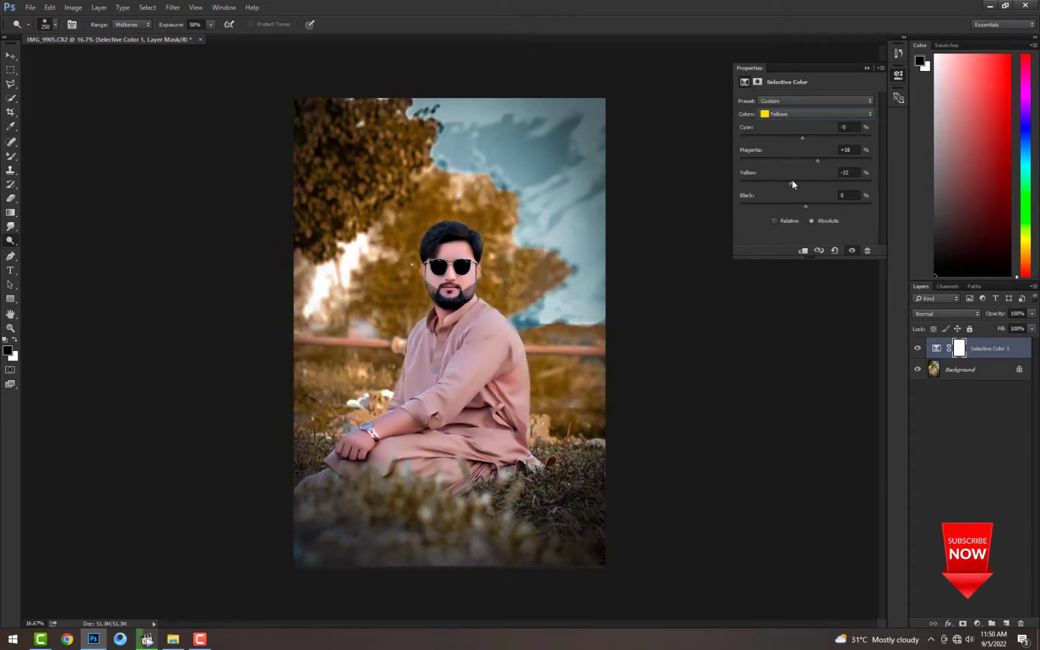
pyautogui.moveTo(795, 207); pyautogui.dragTo(788, 204)
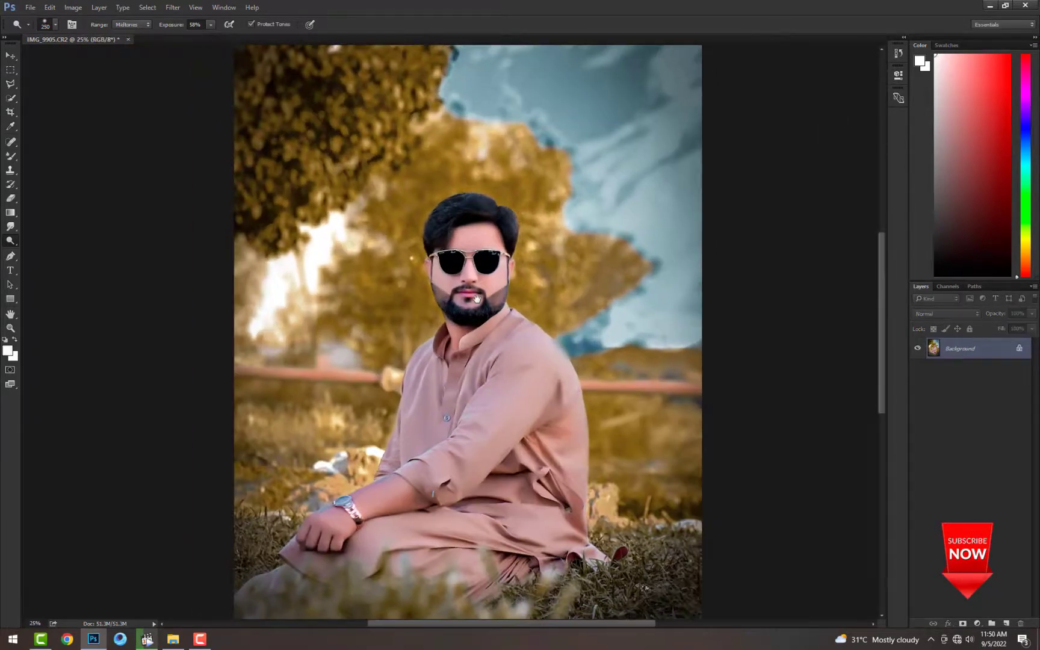
# Duplicate the background and use Camera Raw on the copy to set luminance to Reds +10, Oranges +8, Yellows -40 and Greens -32
pyautogui.scroll(3, 477, 299)
pyautogui.hotkey('ctrl', 'j')
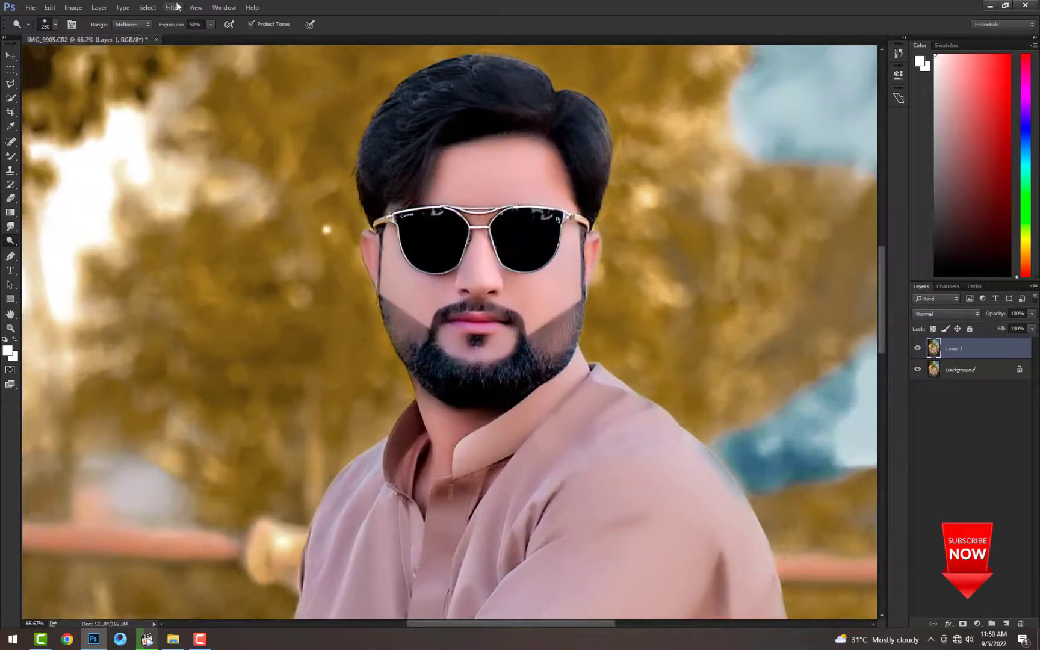
pyautogui.click(173, 7)
pyautogui.click(250, 70)
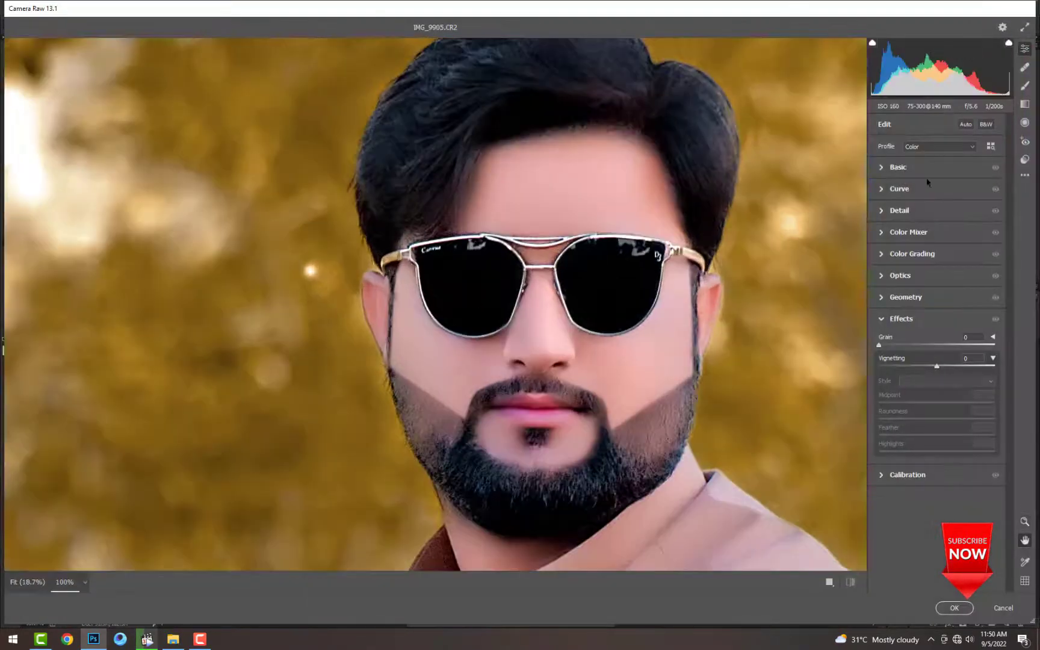
pyautogui.click(909, 497)
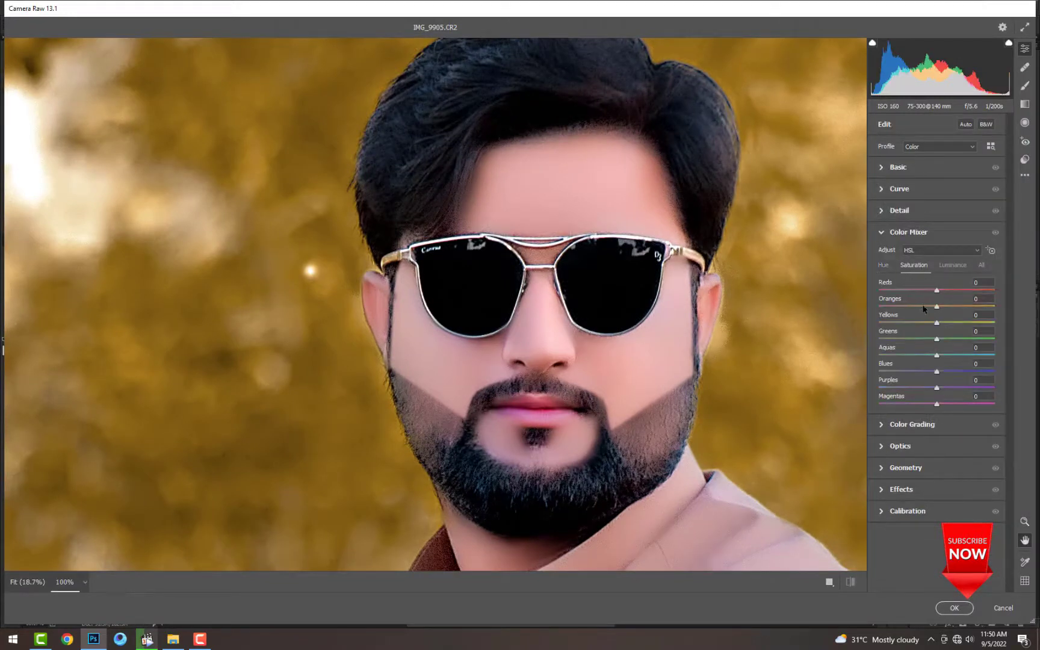
pyautogui.click(954, 265)
pyautogui.moveTo(936, 291); pyautogui.dragTo(920, 341)
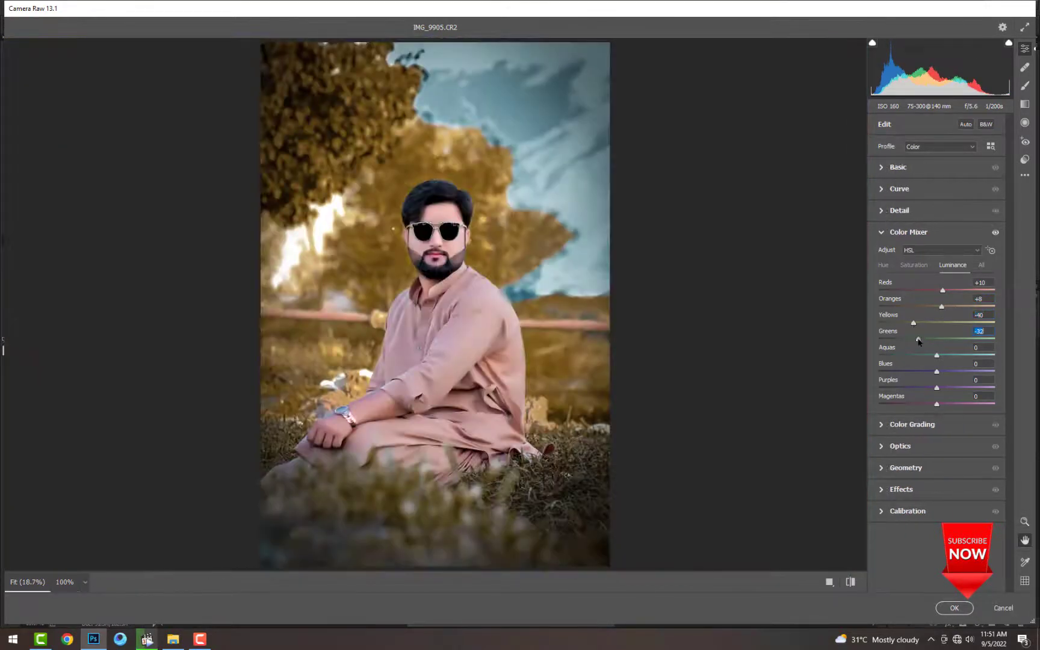
pyautogui.click(912, 265)
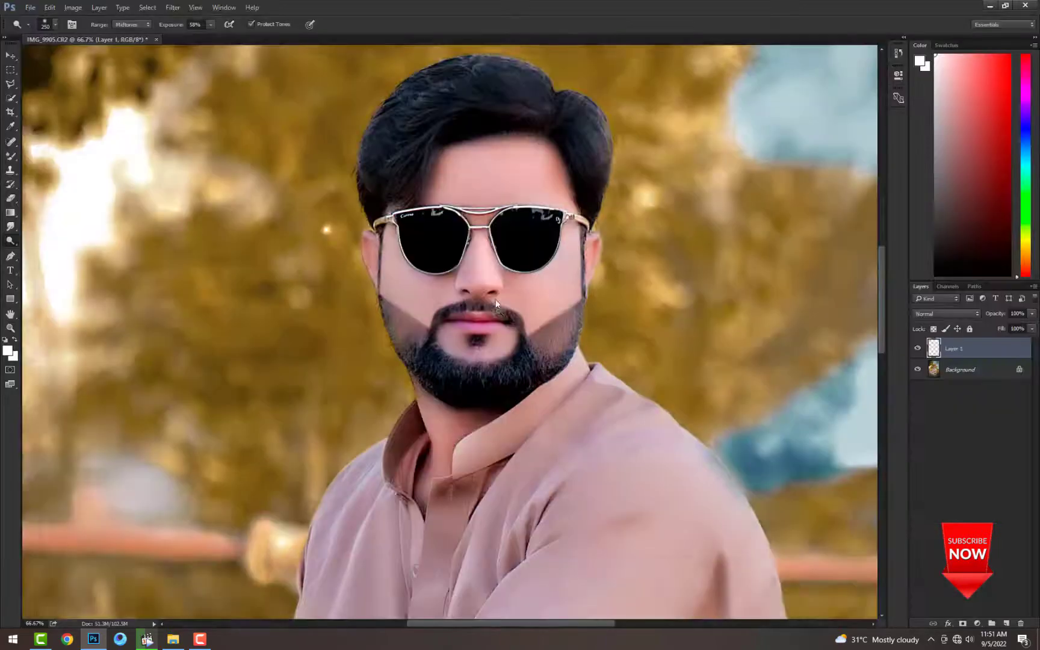
# Clean up the shoulder's edge against the background with the Clone Stamp tool
pyautogui.hotkey('ctrl', '+')
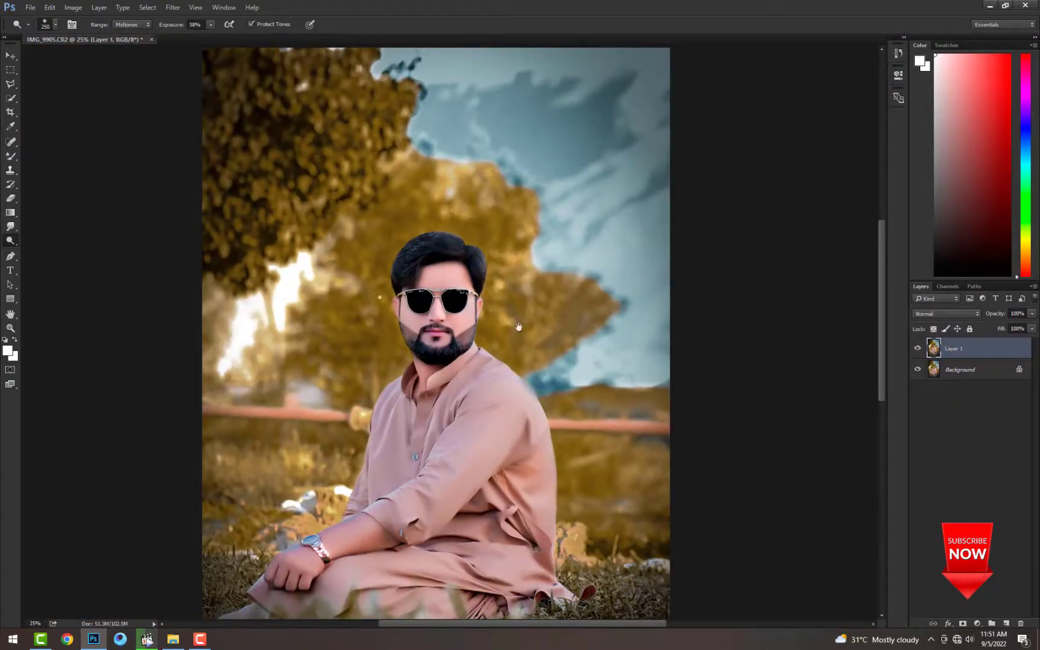
pyautogui.hotkey('ctrl', '+')
pyautogui.hotkey('ctrl', '+')
pyautogui.hotkey('ctrl', '+')
pyautogui.hotkey('ctrl', '+')
pyautogui.hotkey('ctrl', '+')
pyautogui.press('s')
pyautogui.hotkey('ctrl', '+')
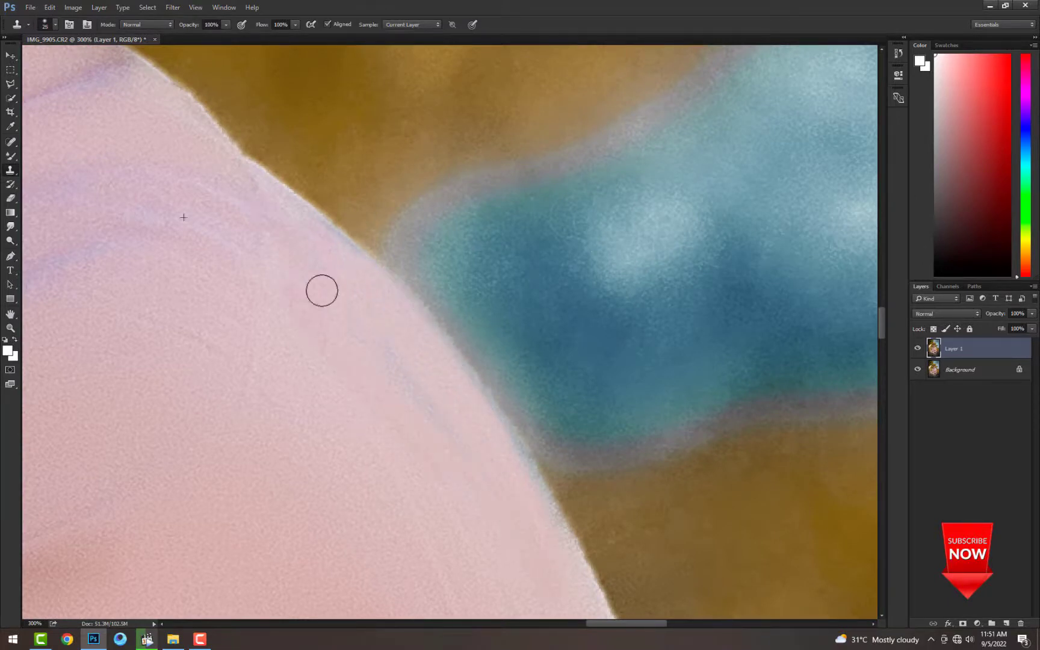
pyautogui.hotkey('ctrl', '0')
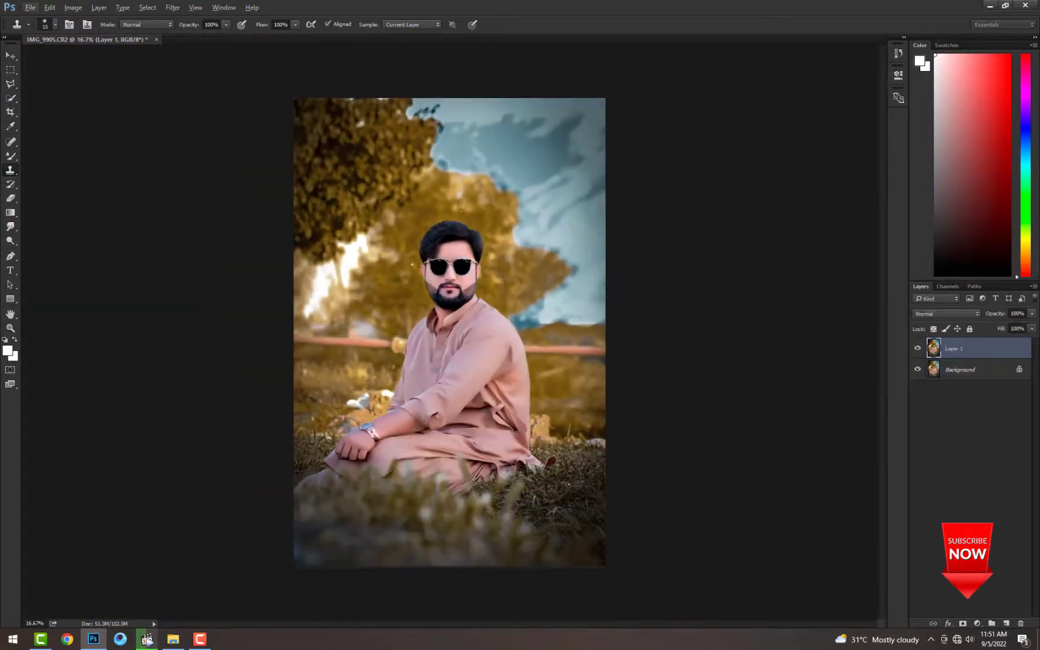
# Apply Surface Blur with a 21-pixel radius to the duplicate layer and hide the result behind a black layer mask
pyautogui.hotkey('ctrl', 'alt', 'f')
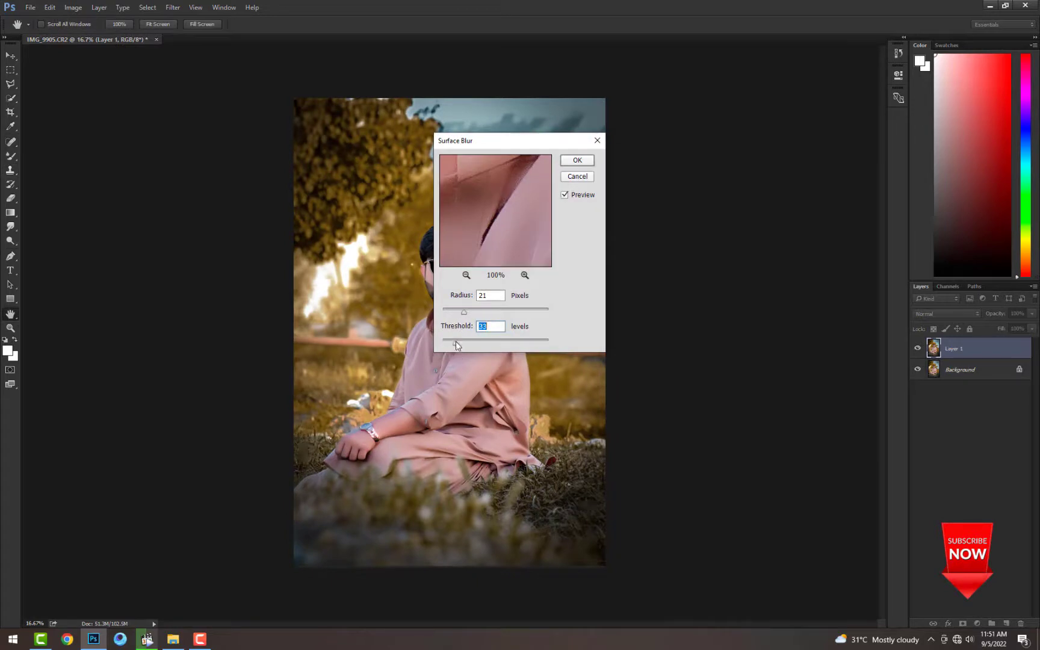
pyautogui.press('Return')
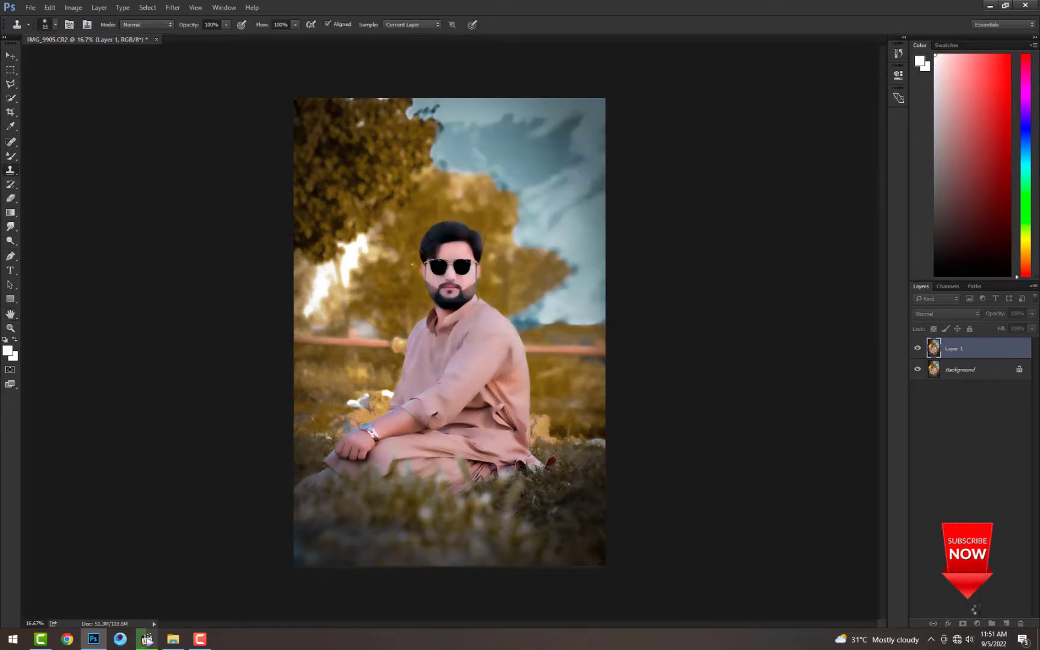
pyautogui.click(964, 624)
pyautogui.hotkey('ctrl', 'i')
pyautogui.scroll(1, 491, 172)
pyautogui.click(10, 199)
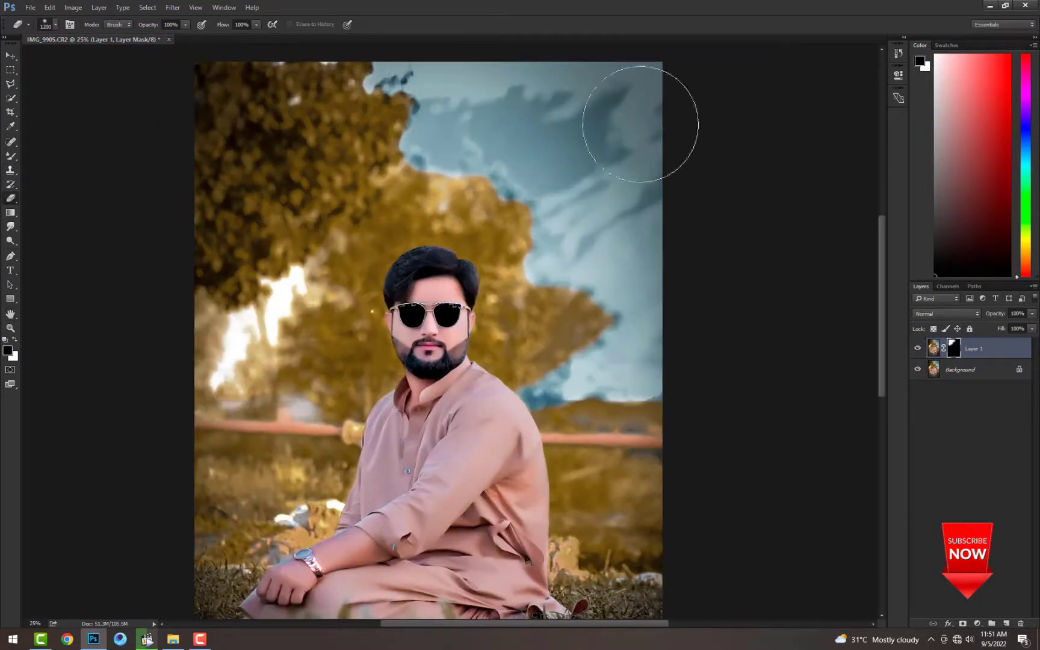
# Erase the black mask around the subject with a large soft brush to reveal the blur over the sky, foliage and grass
pyautogui.scroll(-8, 639, 214)
pyautogui.press(']')
pyautogui.press(']')
pyautogui.press(']')
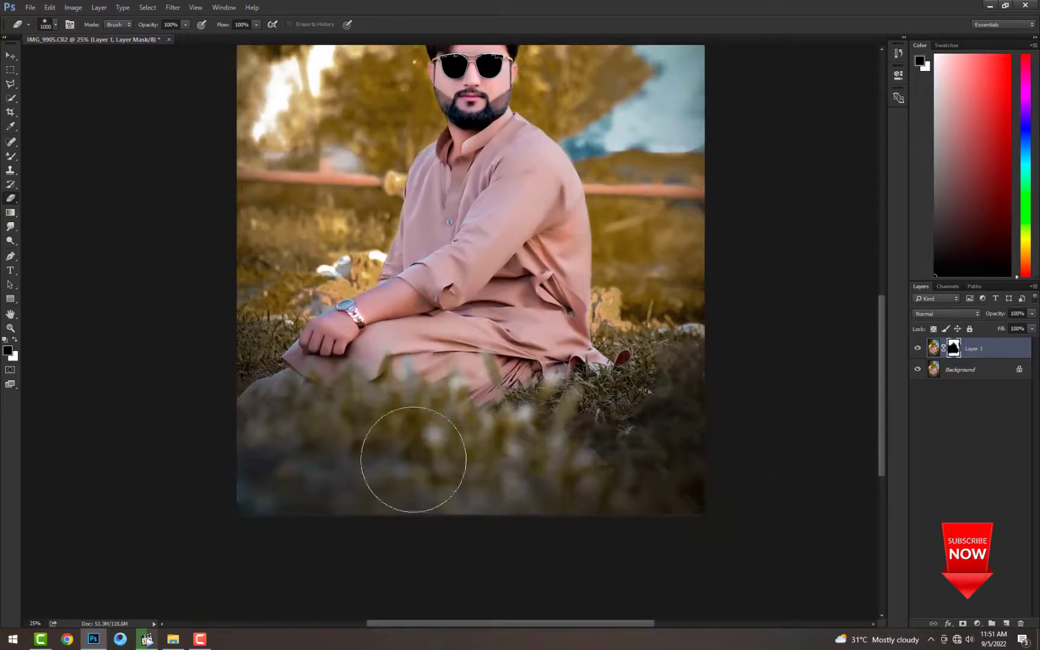
pyautogui.scroll(7, 312, 138)
pyautogui.press(']')
pyautogui.scroll(-2, 585, 323)
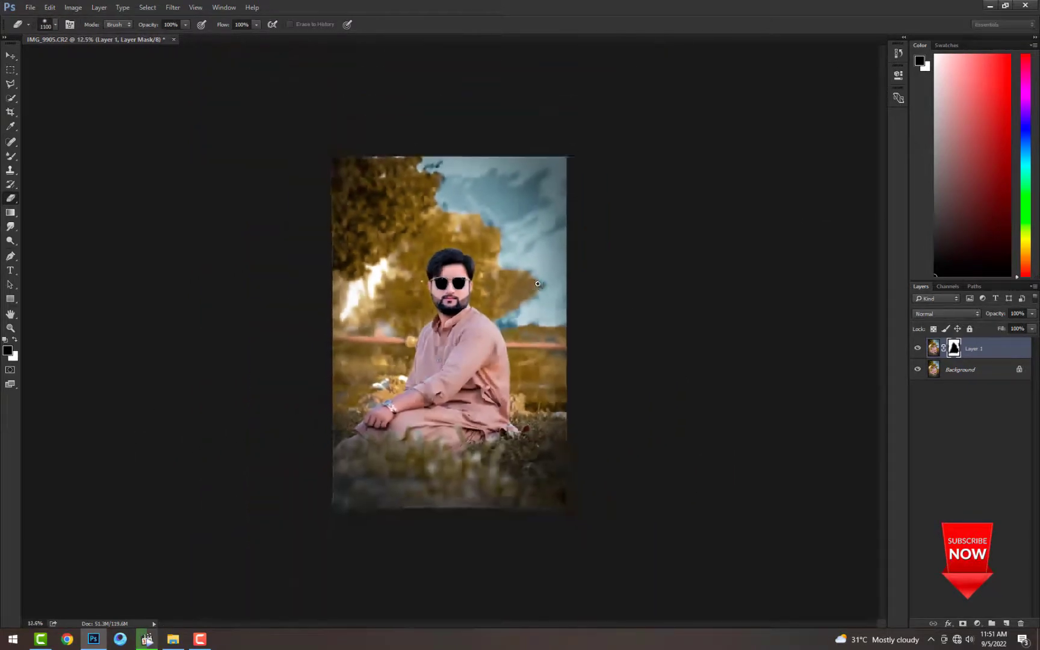
pyautogui.scroll(4, 602, 331)
pyautogui.scroll(-4, 542, 240)
pyautogui.scroll(1, 524, 217)
# Merge the masked blur layer down, duplicate the background, and adjust the copy's Shadows in Camera Raw
pyautogui.hotkey('ctrl', 'e')
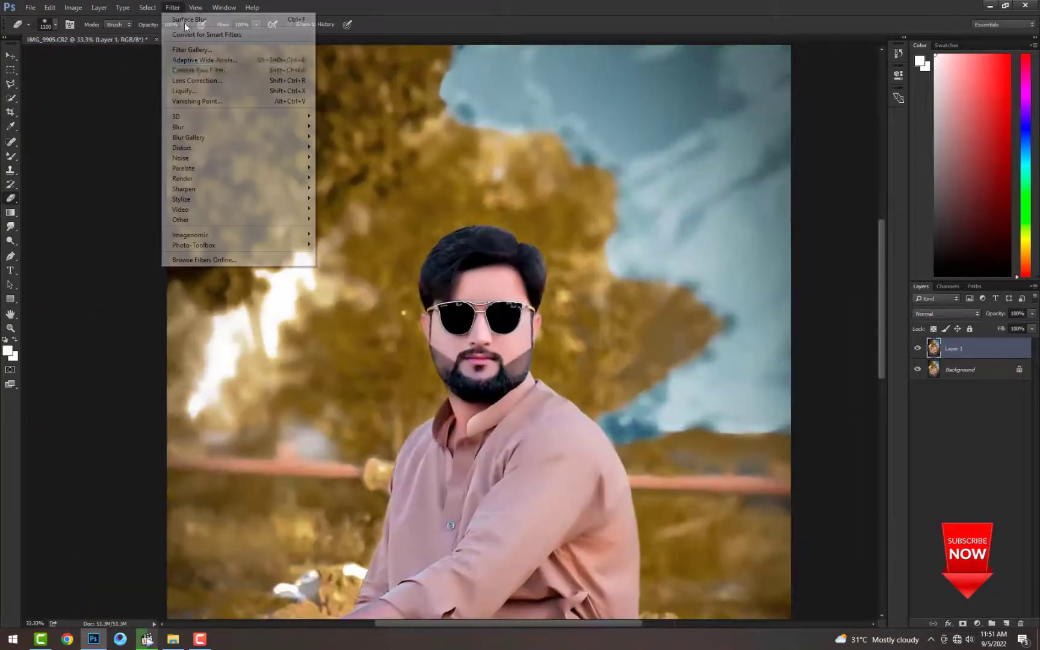
pyautogui.press('Escape')
pyautogui.hotkey('ctrl', 'shift', 'a')
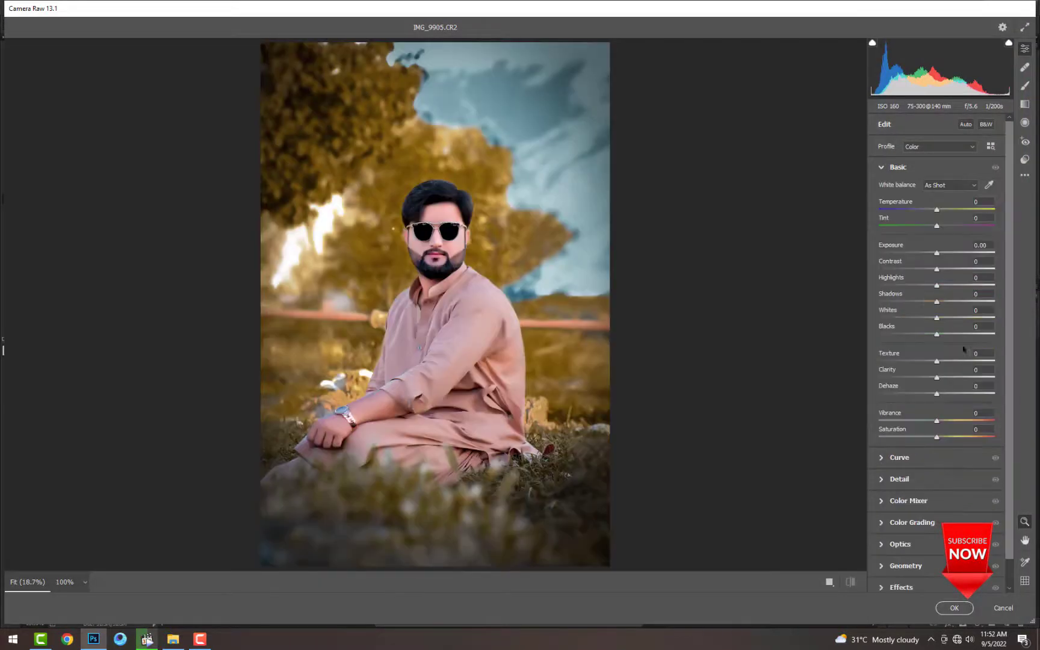
pyautogui.moveTo(916, 301); pyautogui.dragTo(941, 301)
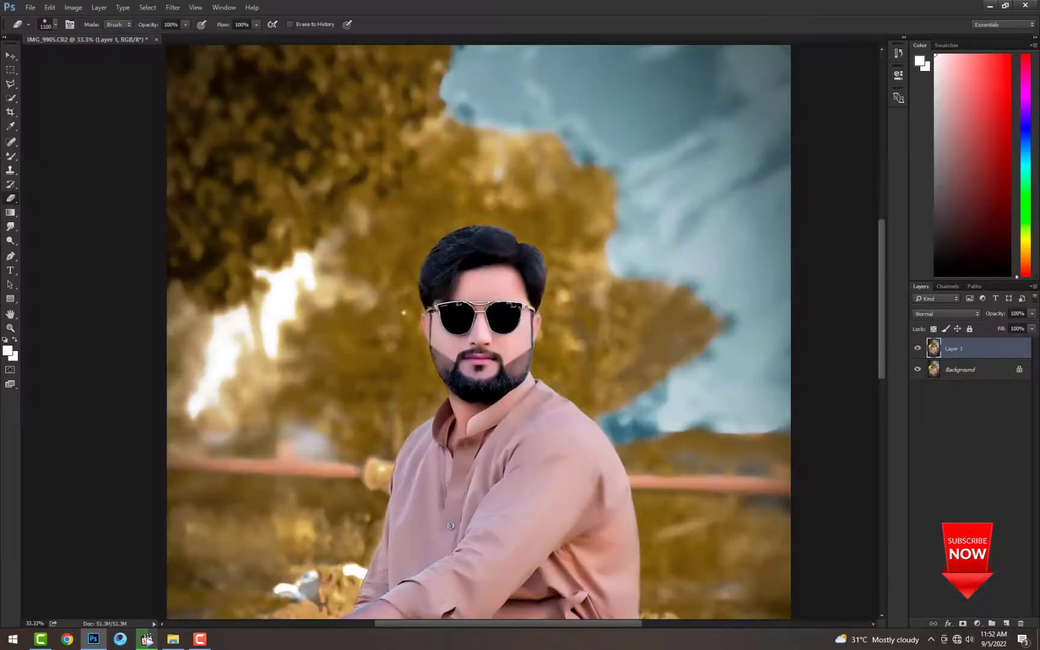
# Check the portrait at several magnifications and merge all layers into the background
pyautogui.scroll(-4, 504, 242)
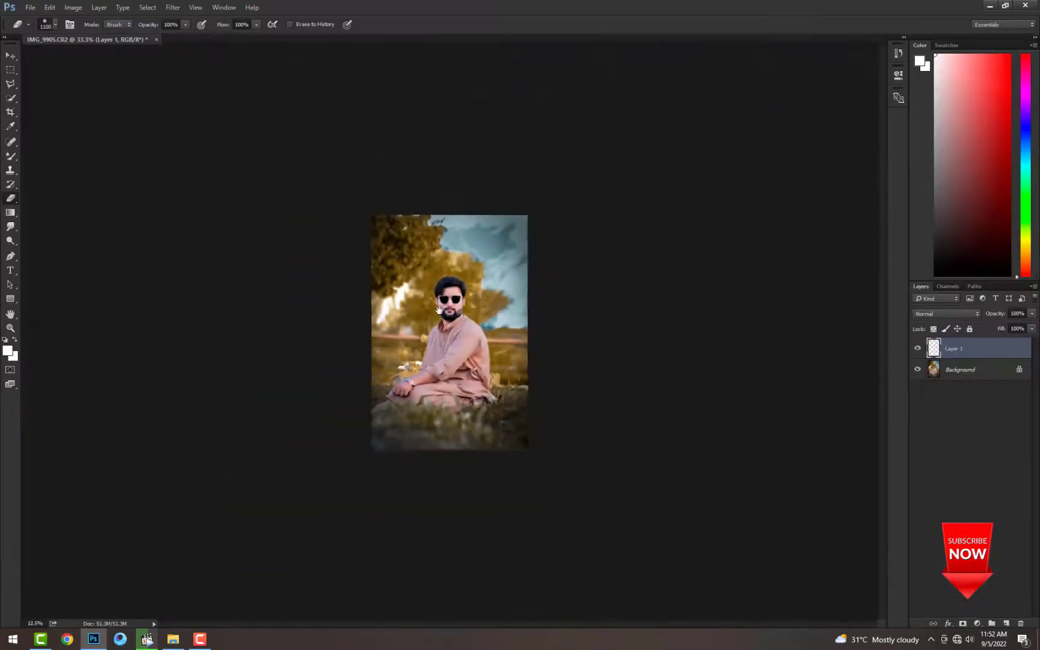
pyautogui.scroll(3, 504, 242)
pyautogui.scroll(-2, 505, 242)
pyautogui.scroll(4, 505, 242)
pyautogui.scroll(-3, 505, 242)
pyautogui.hotkey('ctrl', 'shift', 'e')
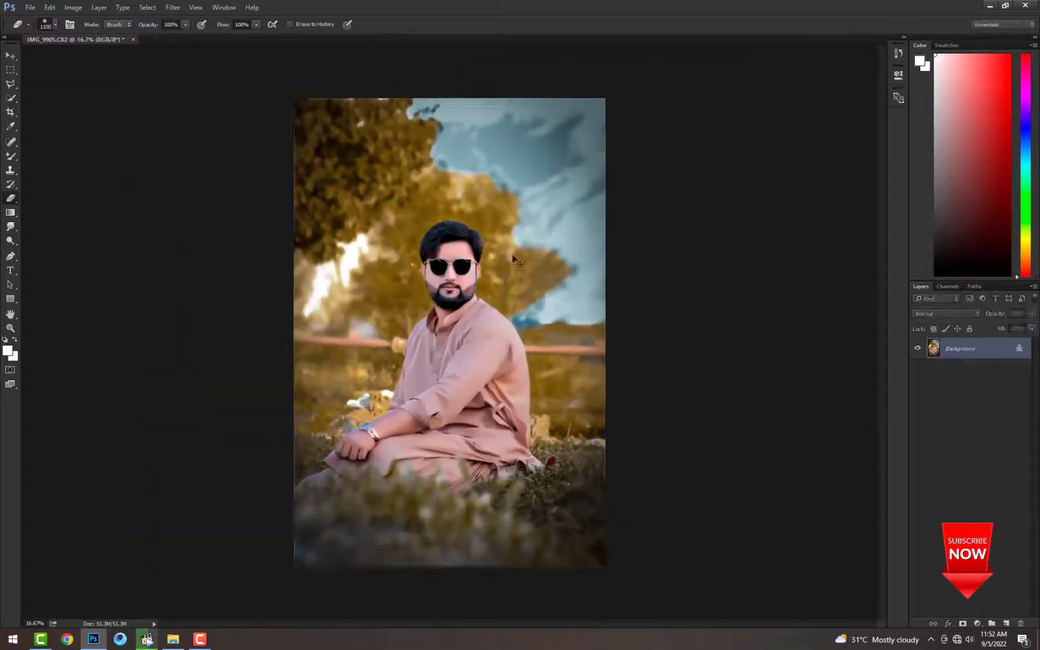
# Select the whole image, add a thin white border along its edges, and clear the selection
pyautogui.press('m')
pyautogui.hotkey('ctrl', 'a')
pyautogui.hotkey('ctrl', 'd')
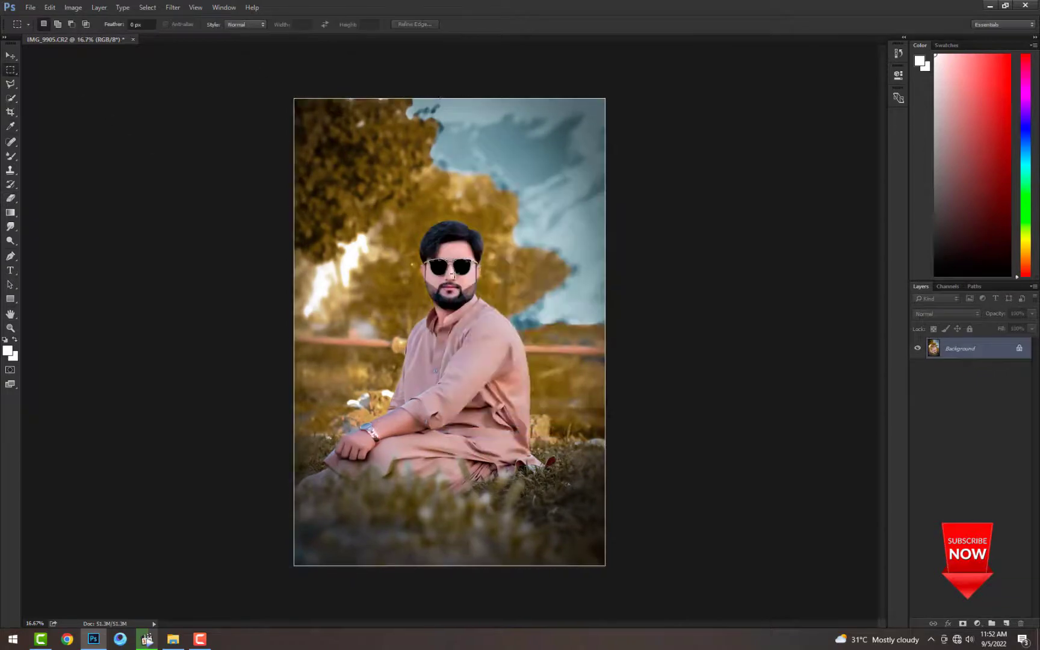
pyautogui.press('b')
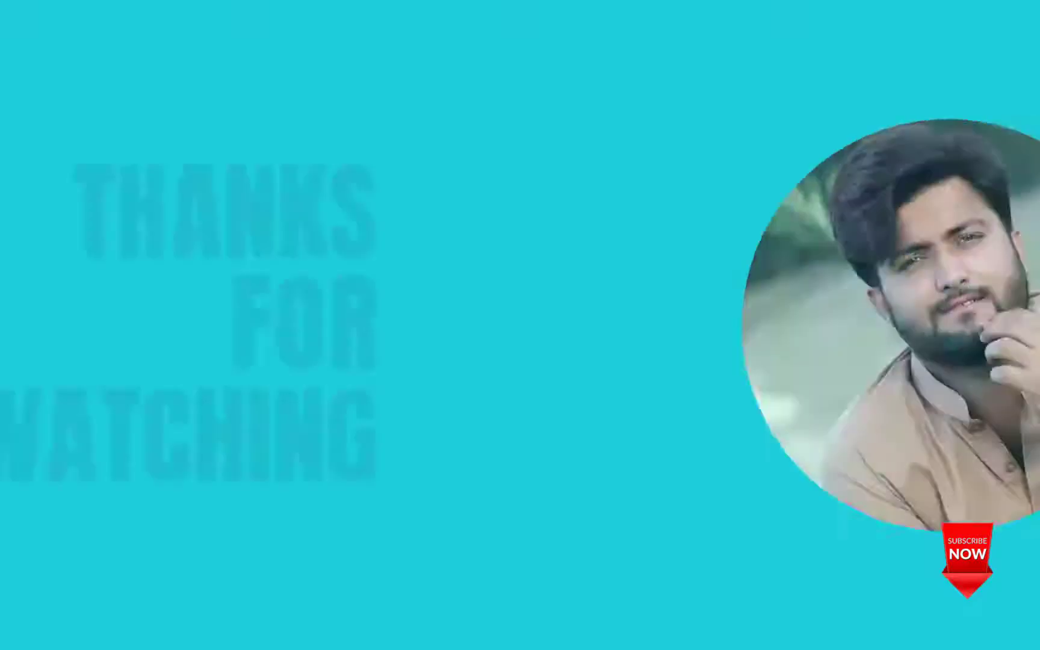